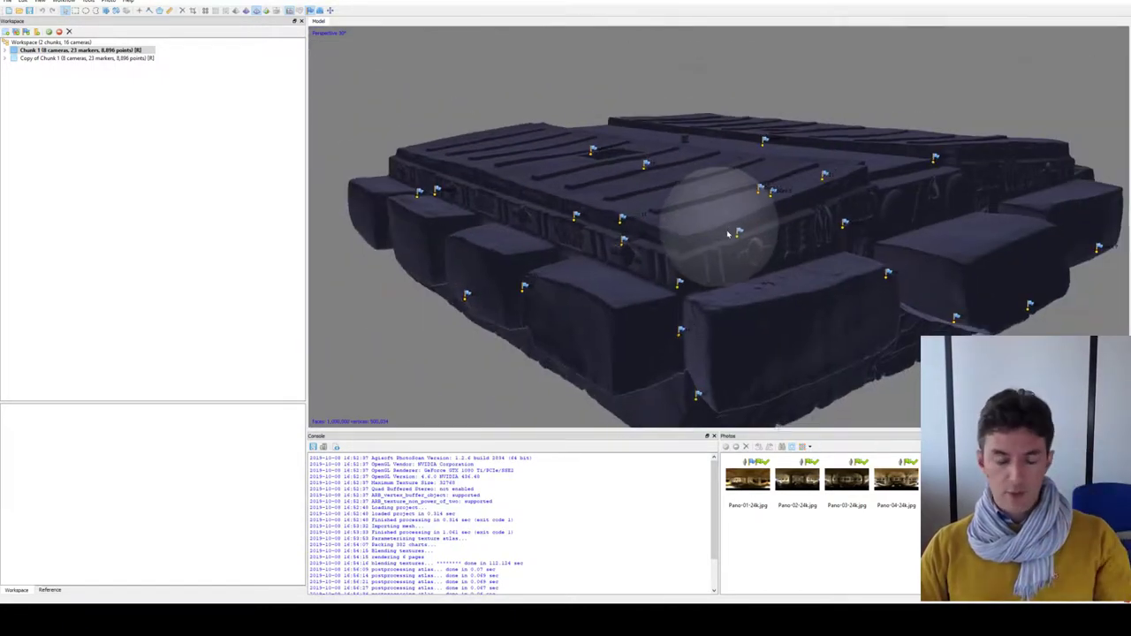
# Show the tomb chunk as a sparse point cloud with its 8 panorama cameras and markers
pyautogui.moveTo(727, 243); pyautogui.dragTo(720, 247)
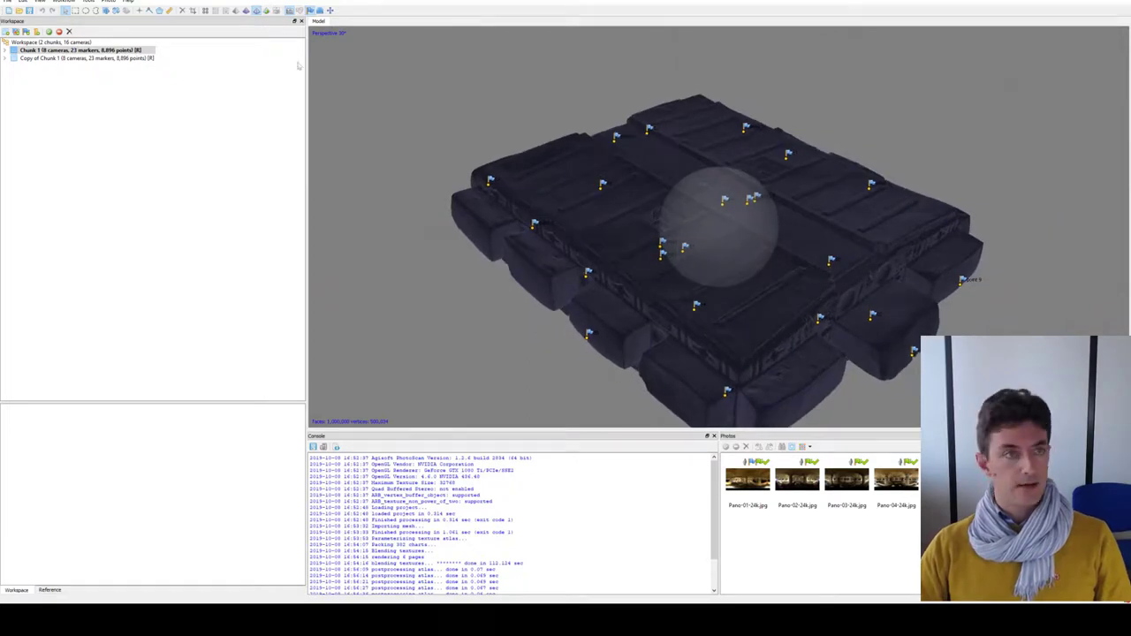
pyautogui.click(204, 11)
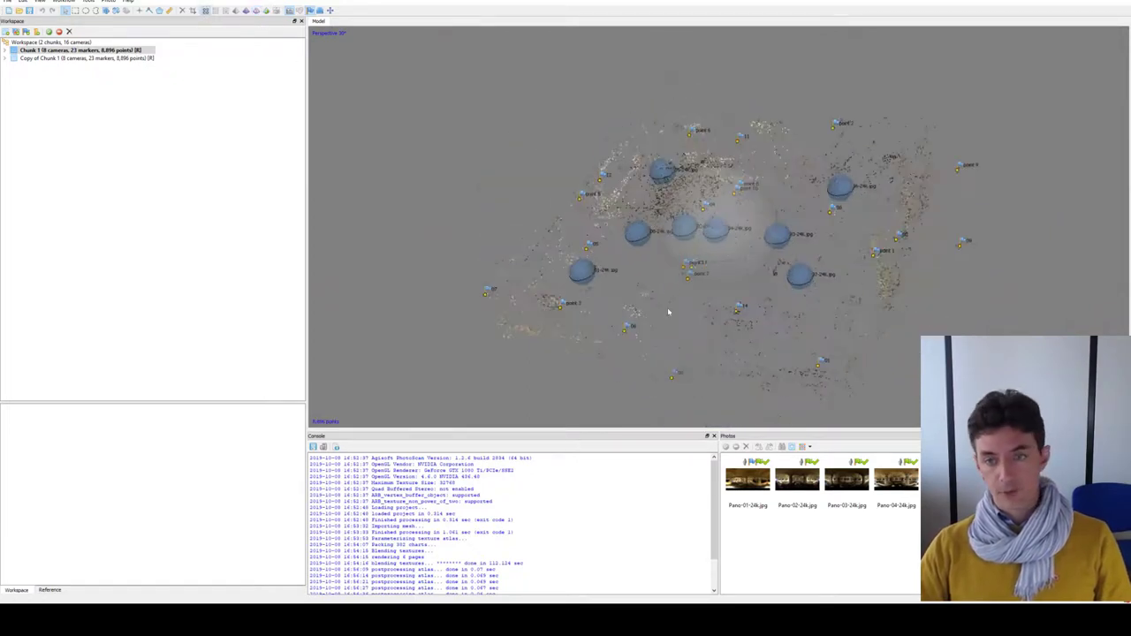
pyautogui.moveTo(720, 225)
pyautogui.mouseDown()
pyautogui.moveTo(742, 245)
pyautogui.moveTo(741, 210)
pyautogui.moveTo(723, 242)
pyautogui.moveTo(704, 227)
pyautogui.mouseUp()
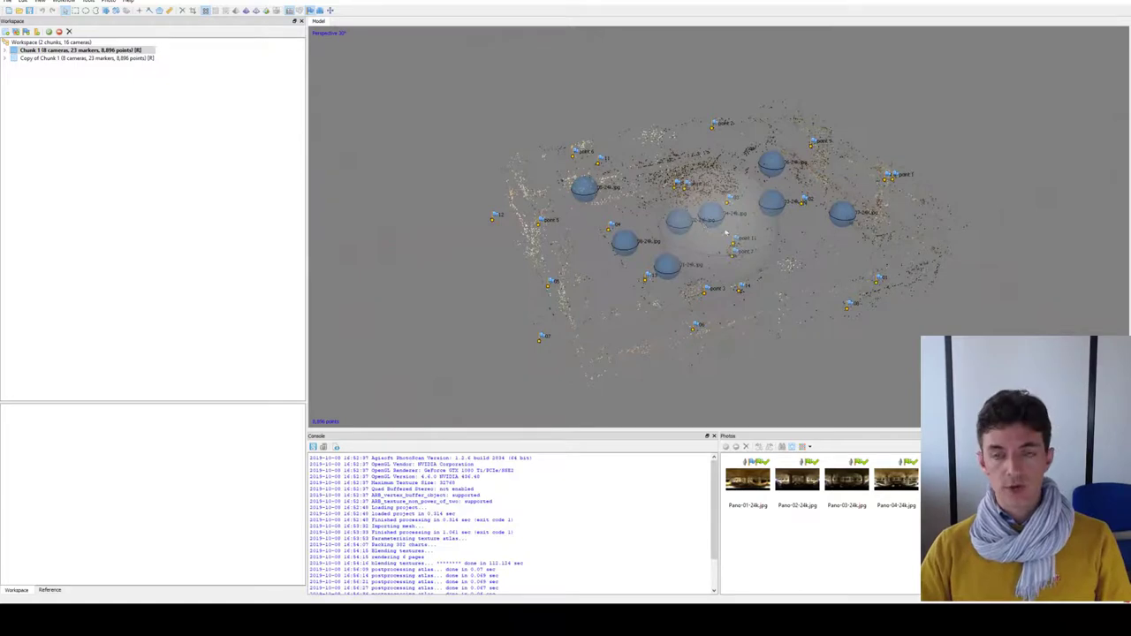
pyautogui.moveTo(720, 245)
pyautogui.mouseDown()
pyautogui.moveTo(696, 246)
pyautogui.moveTo(715, 247)
pyautogui.mouseUp()
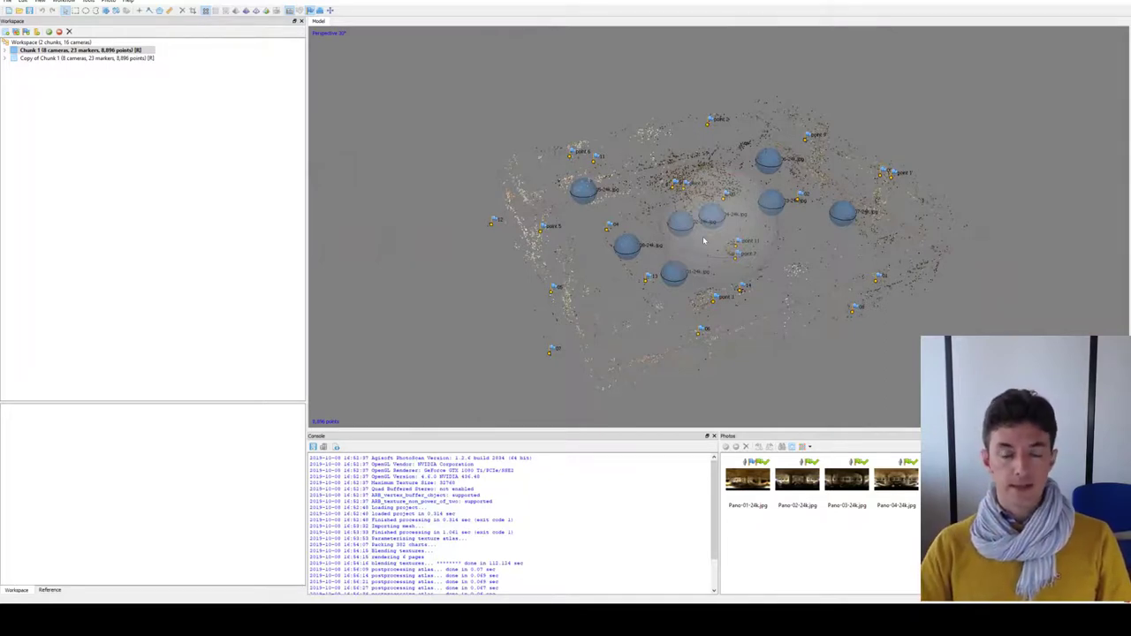
pyautogui.moveTo(704, 240)
pyautogui.mouseDown()
pyautogui.moveTo(719, 245)
pyautogui.moveTo(697, 229)
pyautogui.moveTo(730, 234)
pyautogui.mouseUp()
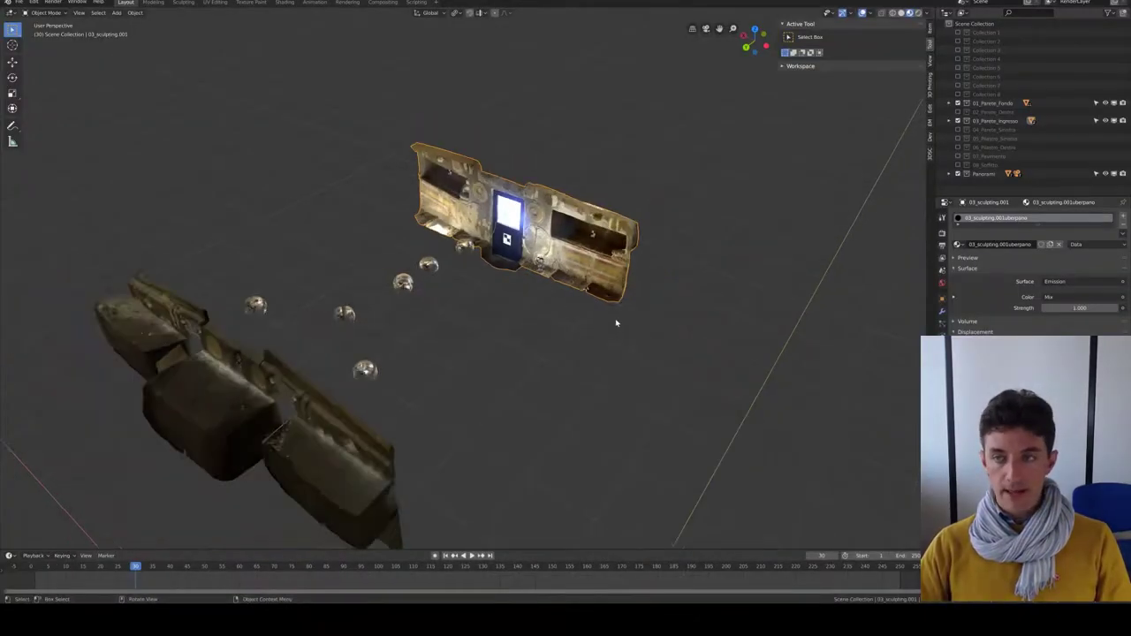
# Hide the 03_Parete_Ingresso and 01_Parete_Fondo walls and show the Panorama suite list Pano-04 to Pano-08
pyautogui.moveTo(616, 321); pyautogui.dragTo(855, 182, button='middle')
pyautogui.click(958, 121)
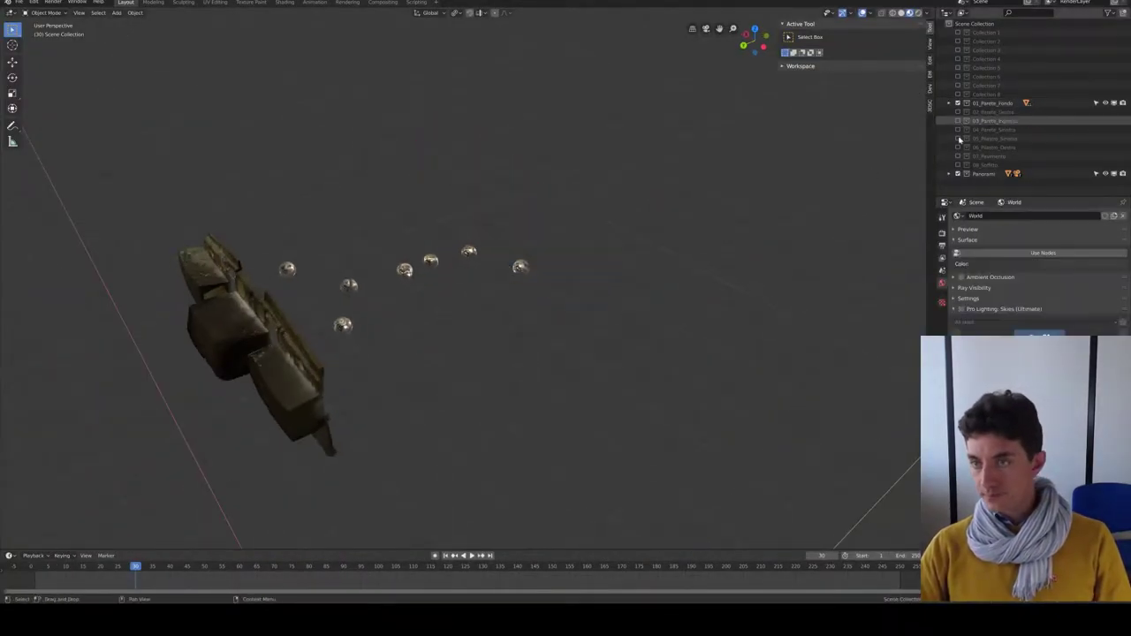
pyautogui.click(958, 103)
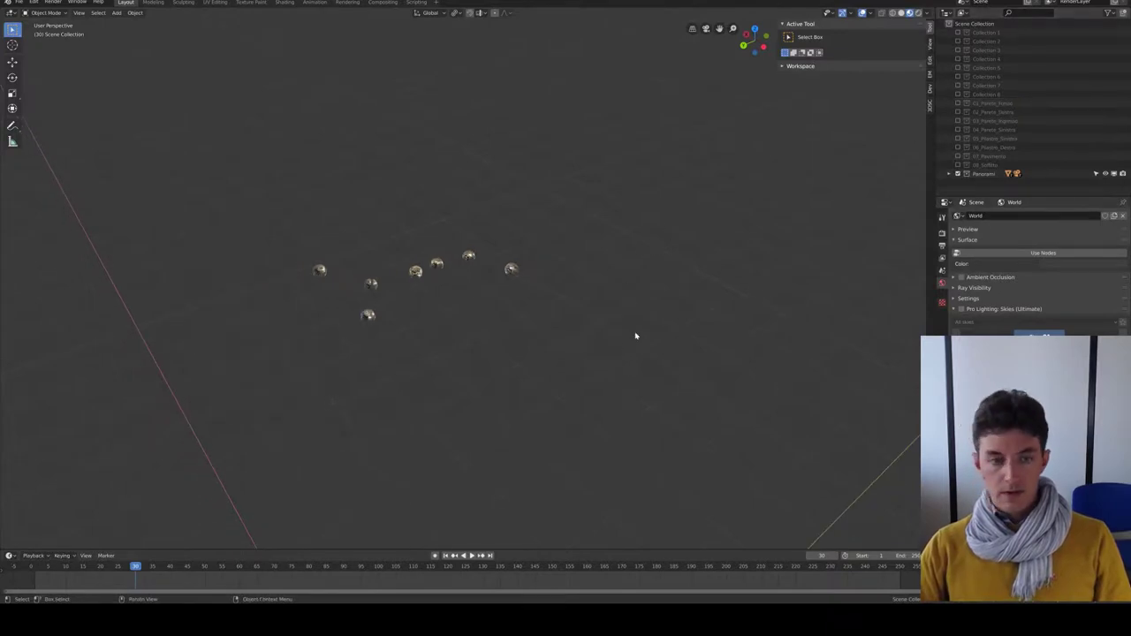
pyautogui.moveTo(636, 330); pyautogui.dragTo(551, 333, button='middle')
pyautogui.click(931, 107)
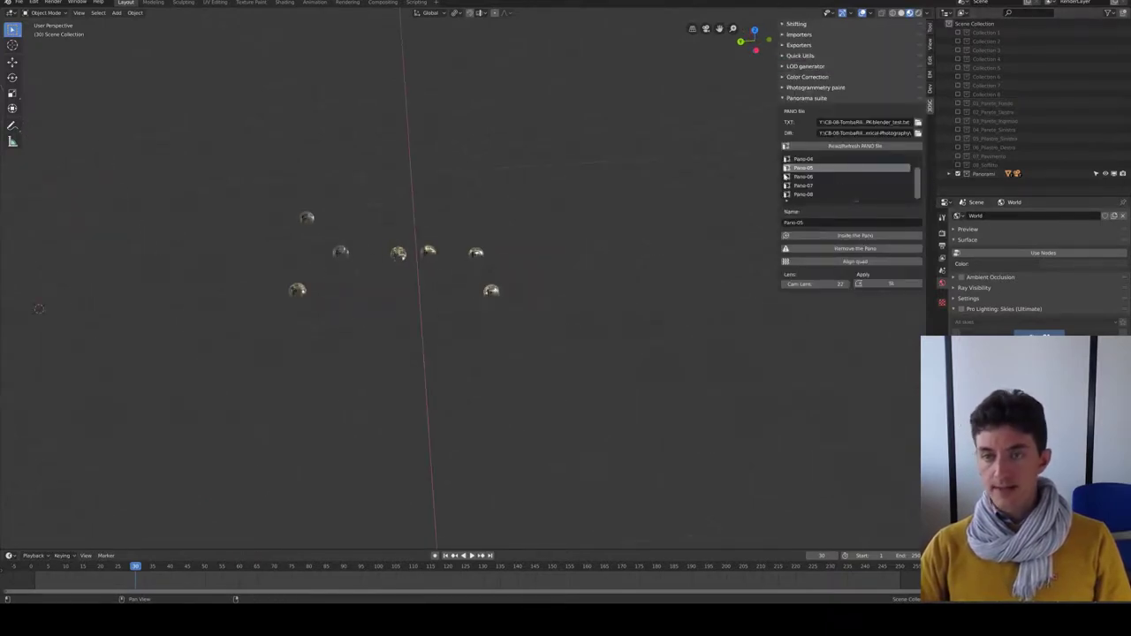
pyautogui.moveTo(565, 235); pyautogui.dragTo(530, 258, button='middle')
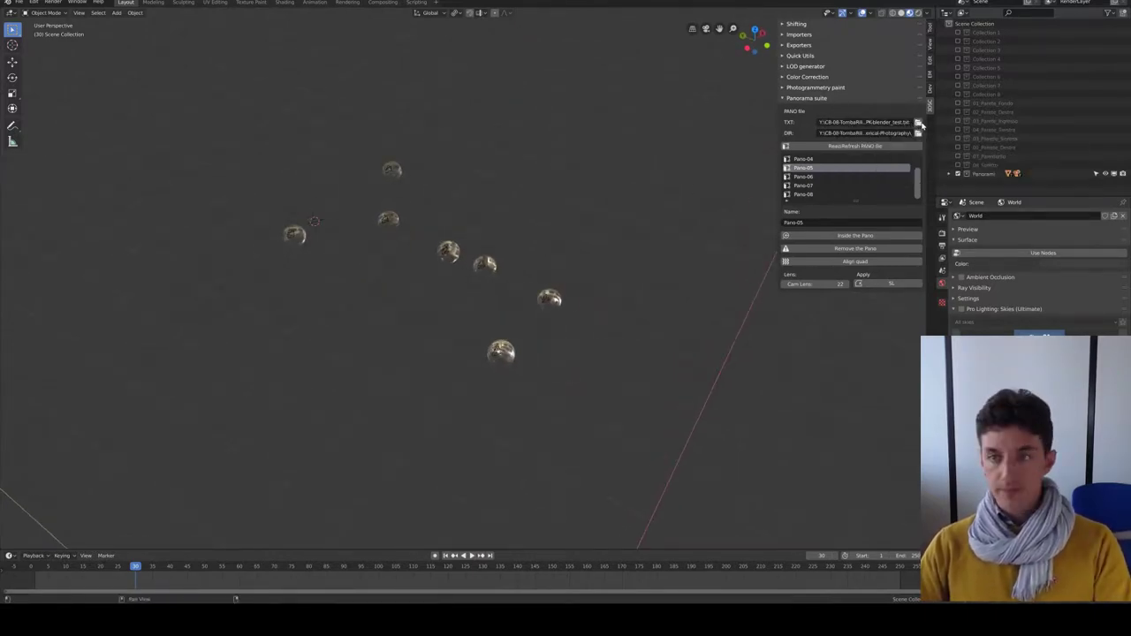
pyautogui.click(917, 123)
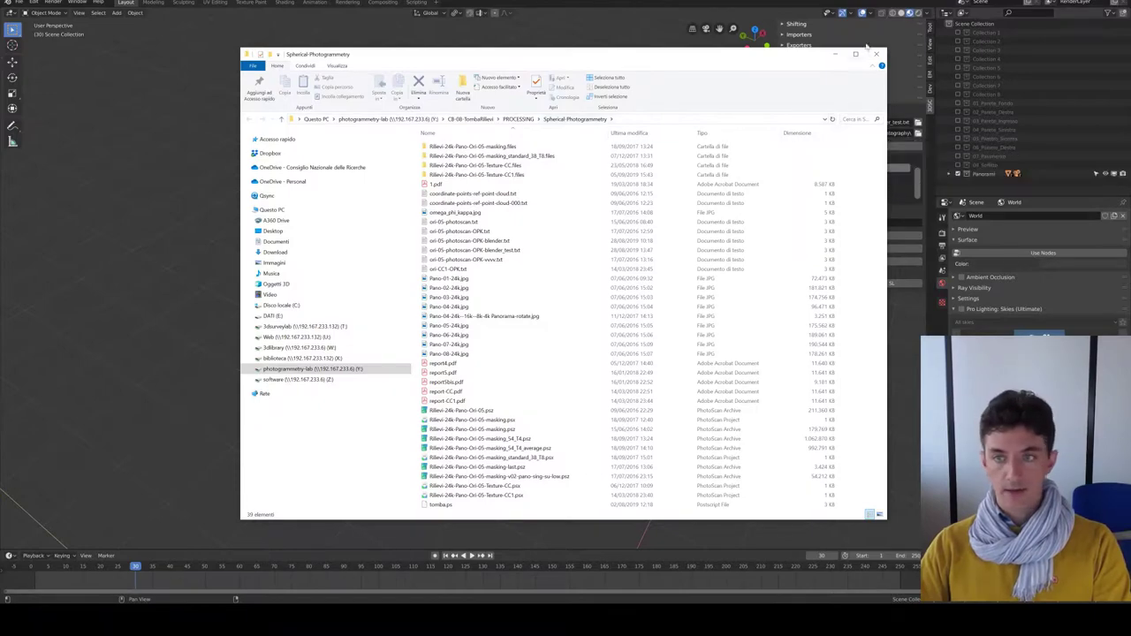
pyautogui.click(878, 54)
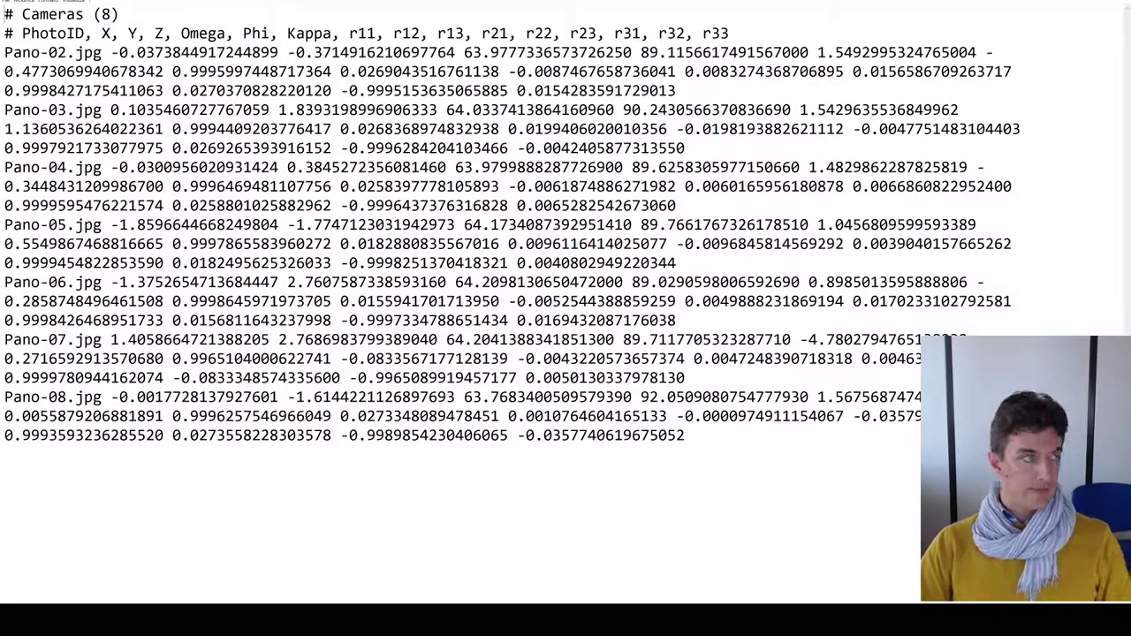
pyautogui.moveTo(5, 52); pyautogui.dragTo(835, 52)
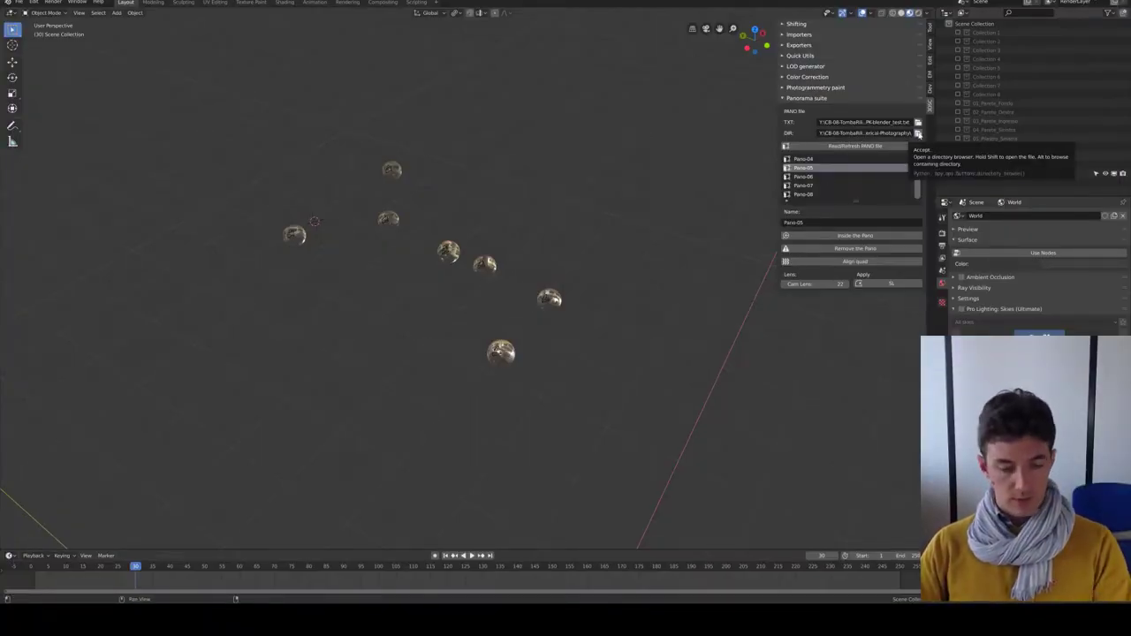
pyautogui.click(918, 133)
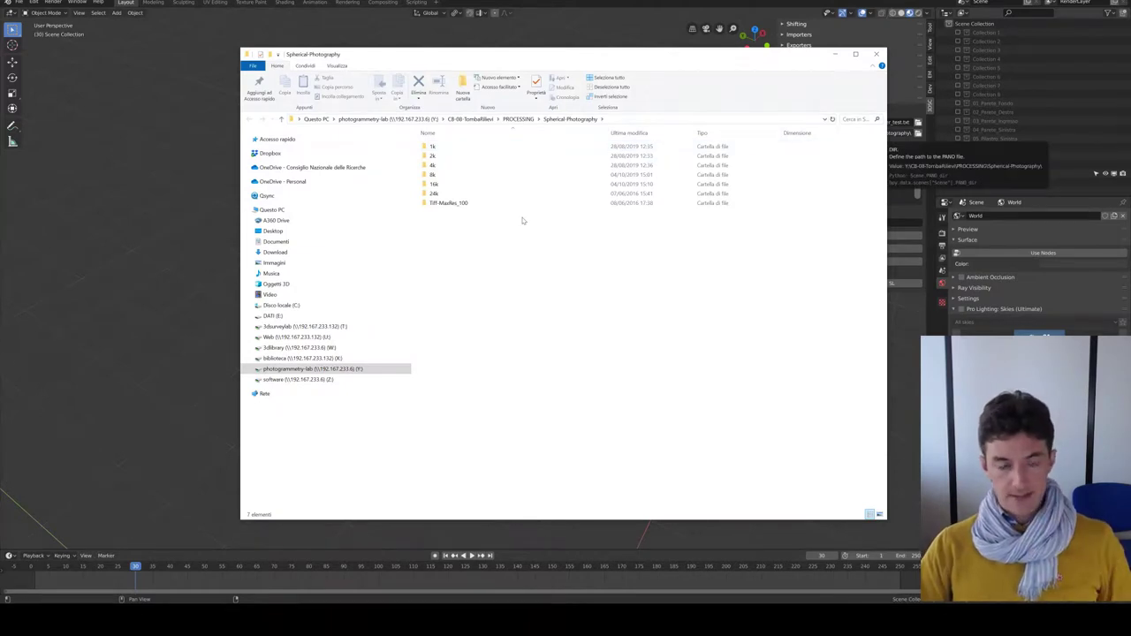
pyautogui.moveTo(506, 58); pyautogui.dragTo(561, 83)
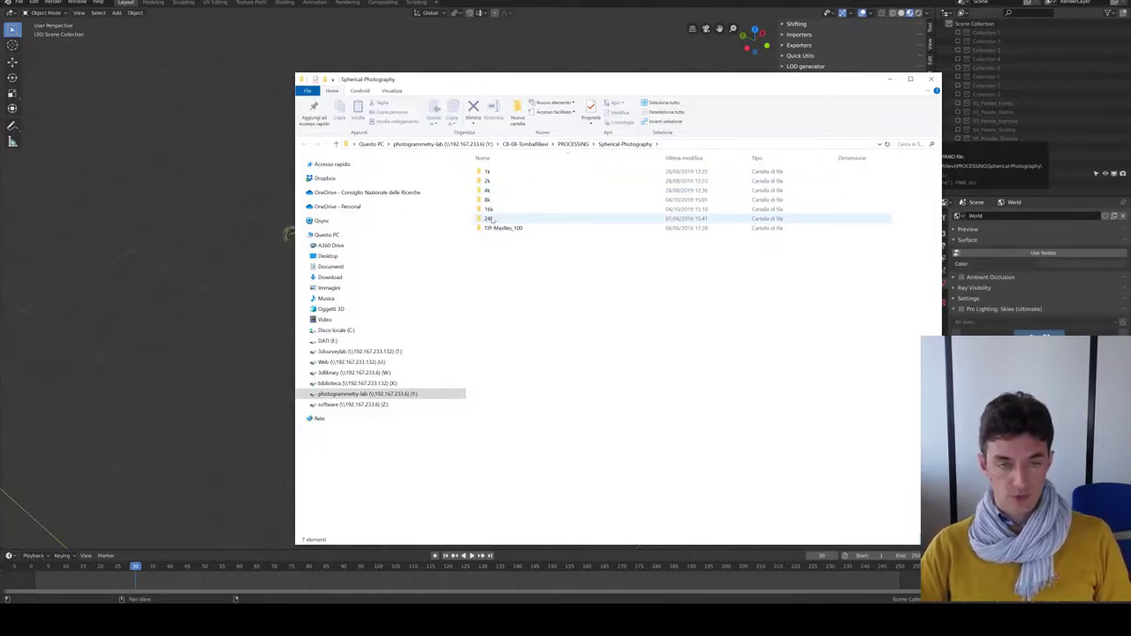
pyautogui.doubleClick(490, 219)
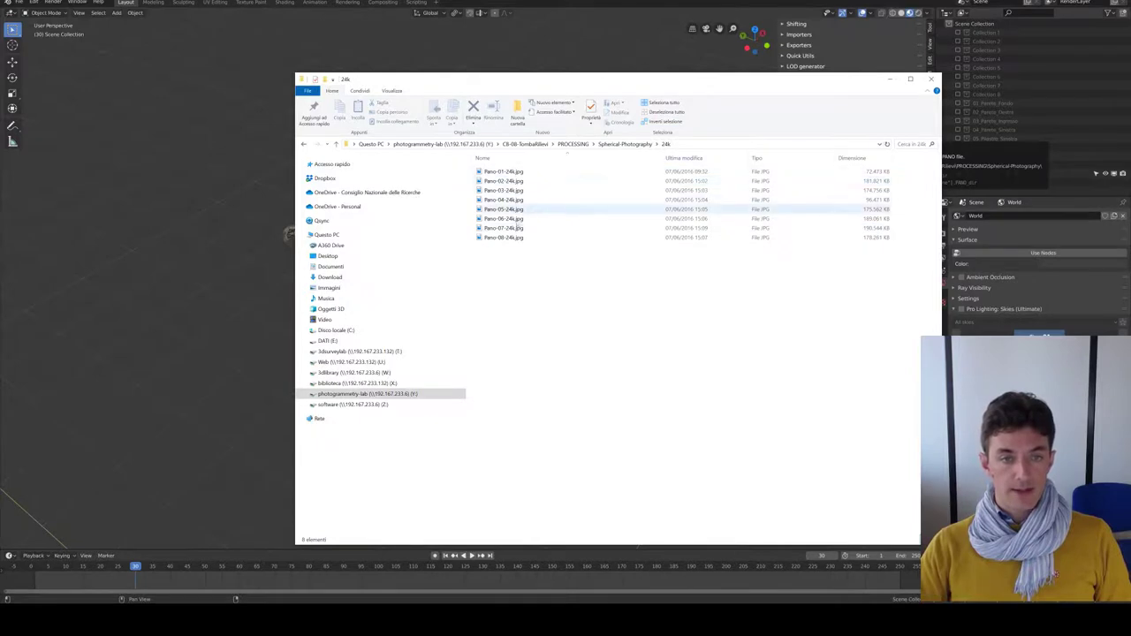
pyautogui.click(619, 144)
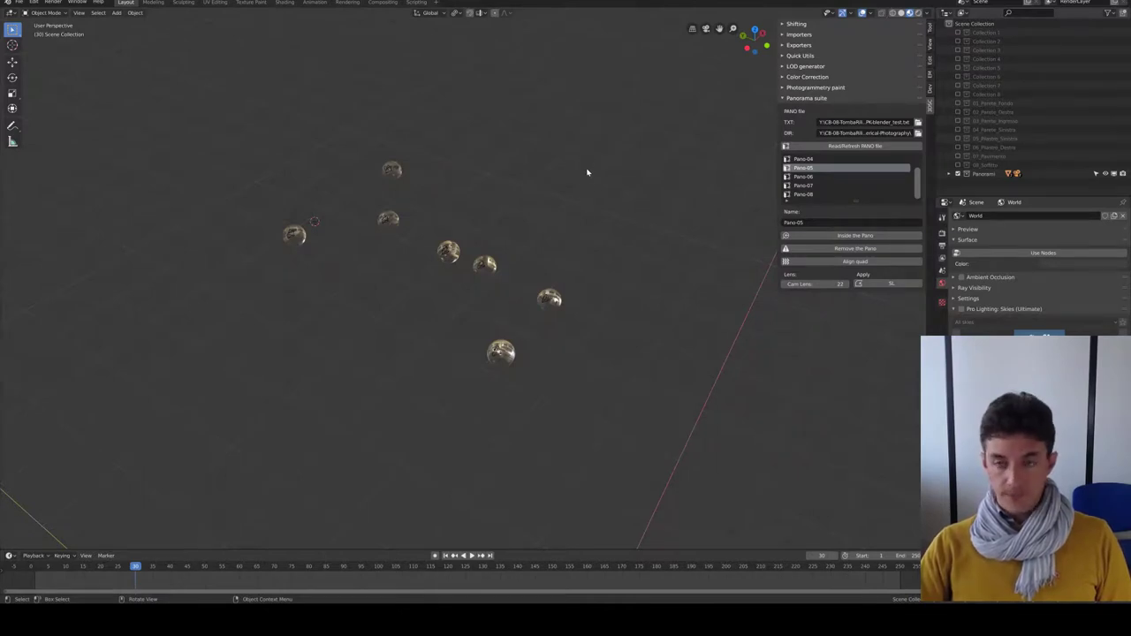
# Orbit in toward the panorama spheres and select Pano-06 in the Panorama suite list
pyautogui.moveTo(584, 335)
pyautogui.mouseDown(button='middle')
pyautogui.moveTo(557, 333)
pyautogui.moveTo(592, 335)
pyautogui.mouseUp(button='middle')
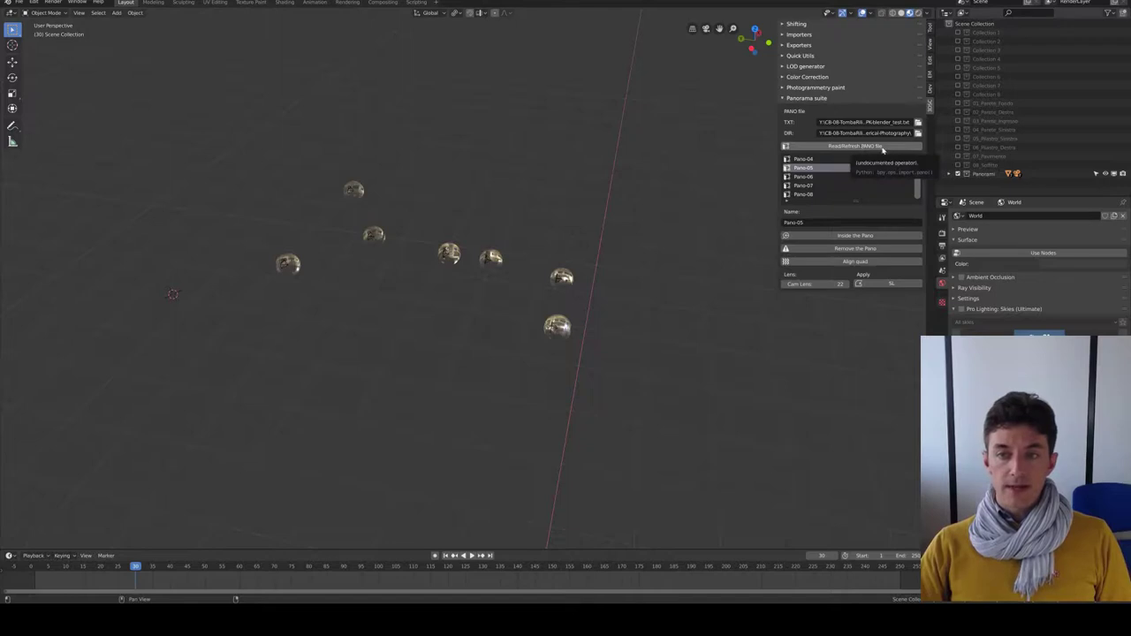
pyautogui.moveTo(468, 265)
pyautogui.mouseDown(button='middle')
pyautogui.moveTo(455, 265)
pyautogui.moveTo(448, 285)
pyautogui.moveTo(527, 273)
pyautogui.moveTo(512, 260)
pyautogui.moveTo(474, 327)
pyautogui.moveTo(445, 323)
pyautogui.moveTo(490, 324)
pyautogui.moveTo(522, 277)
pyautogui.moveTo(549, 301)
pyautogui.moveTo(843, 198)
pyautogui.mouseUp(button='middle')
pyautogui.click(817, 178)
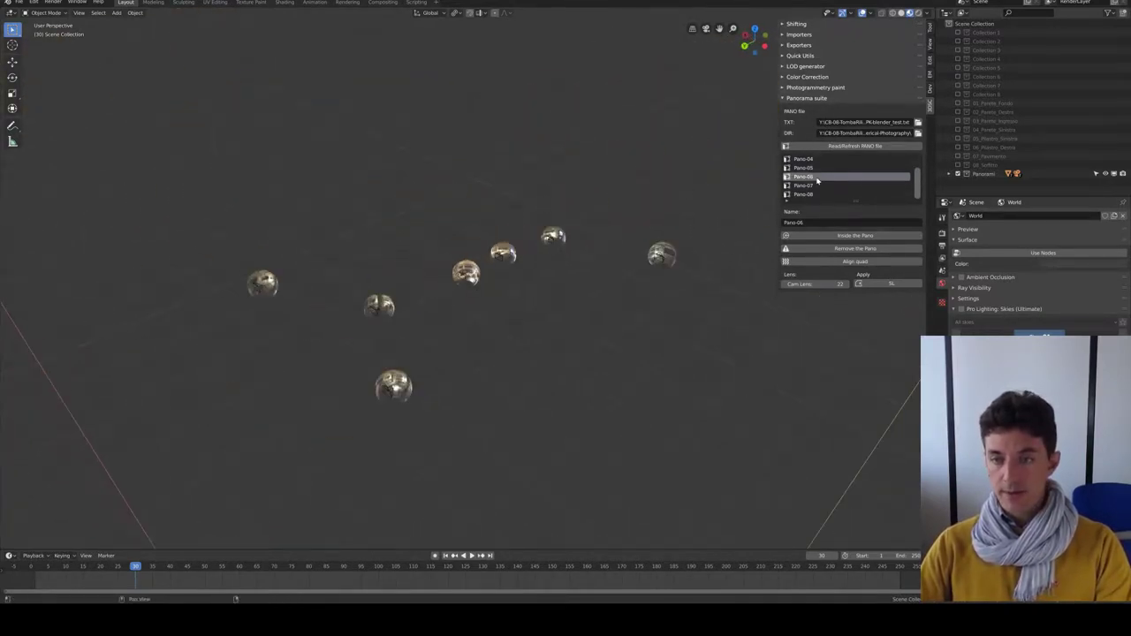
# View the tomb imagery from inside Pano-06 in walk mode, then return to the outside view
pyautogui.click(854, 236)
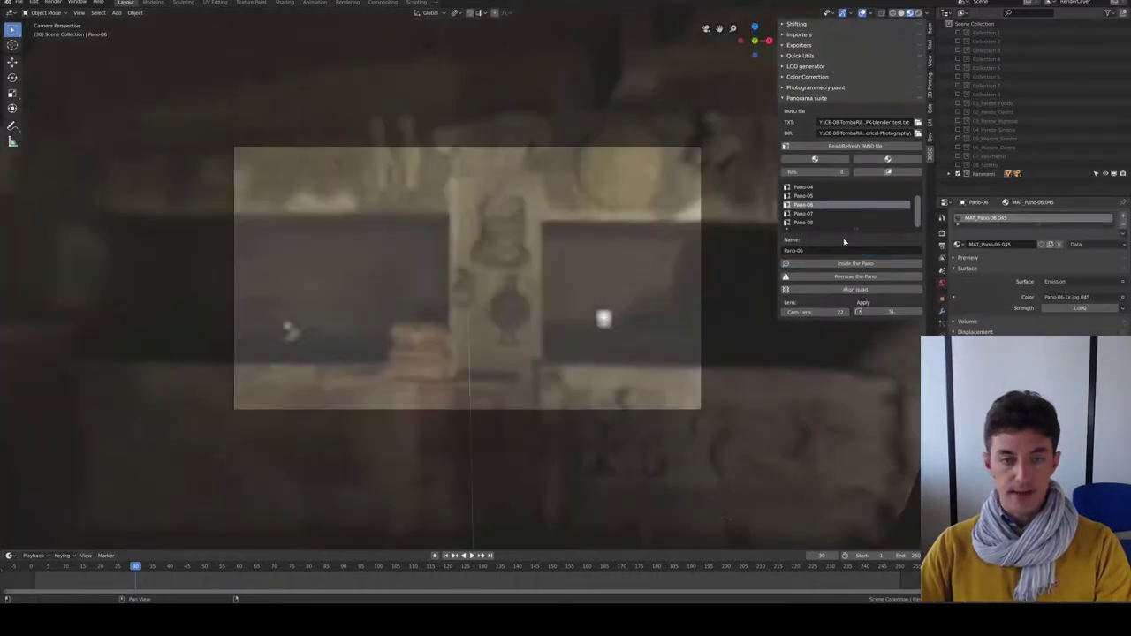
pyautogui.scroll(1, 567, 296)
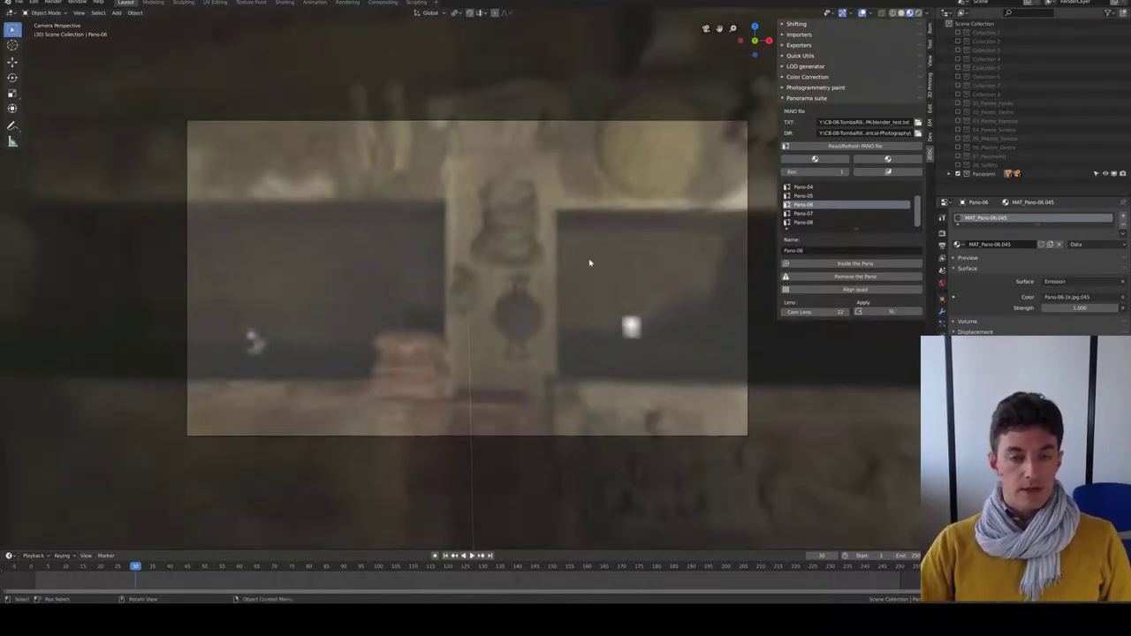
pyautogui.hotkey('shift', '`')
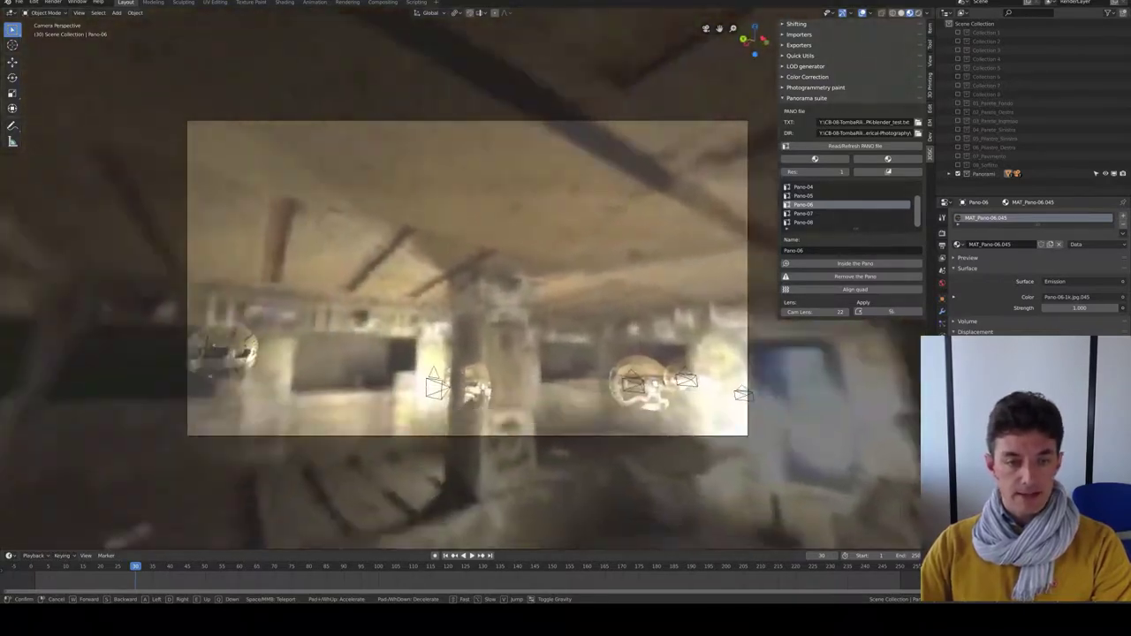
pyautogui.press('Escape')
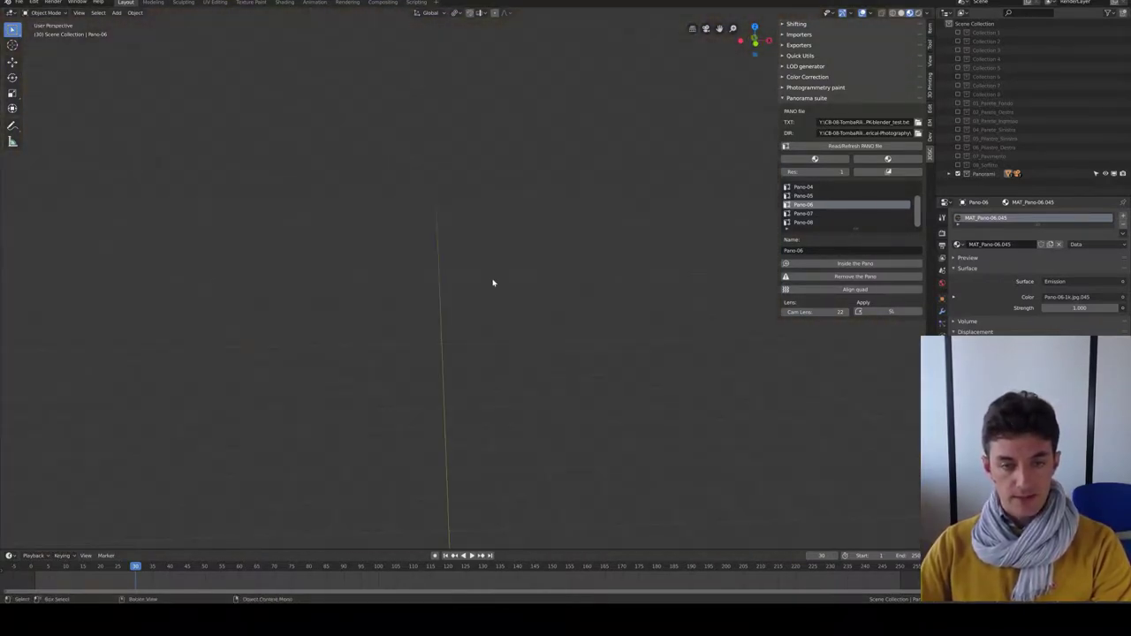
# Show the 04_Parete_Sinistra wall collection alongside the panorama spheres
pyautogui.moveTo(537, 321)
pyautogui.mouseDown(button='middle')
pyautogui.moveTo(512, 315)
pyautogui.moveTo(469, 270)
pyautogui.mouseUp(button='middle')
pyautogui.scroll(5, 512, 315)
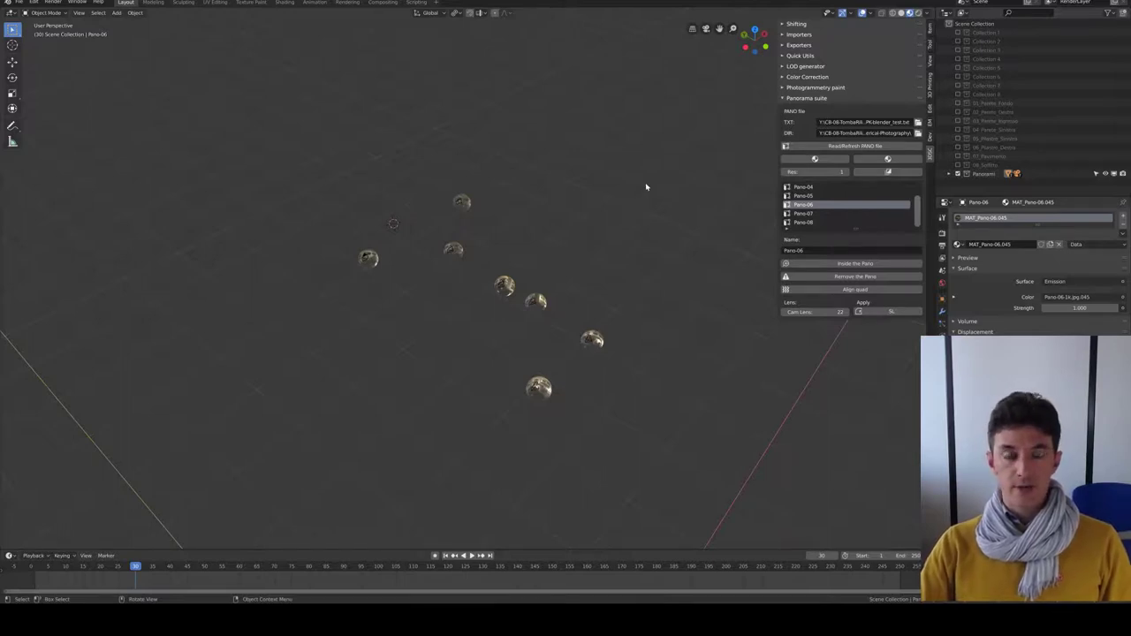
pyautogui.click(959, 130)
# Frame the untextured white 04_sculpting wall mesh and select it
pyautogui.moveTo(668, 227)
pyautogui.mouseDown(button='middle')
pyautogui.moveTo(588, 270)
pyautogui.moveTo(491, 234)
pyautogui.moveTo(521, 315)
pyautogui.mouseUp(button='middle')
pyautogui.scroll(2, 533, 333)
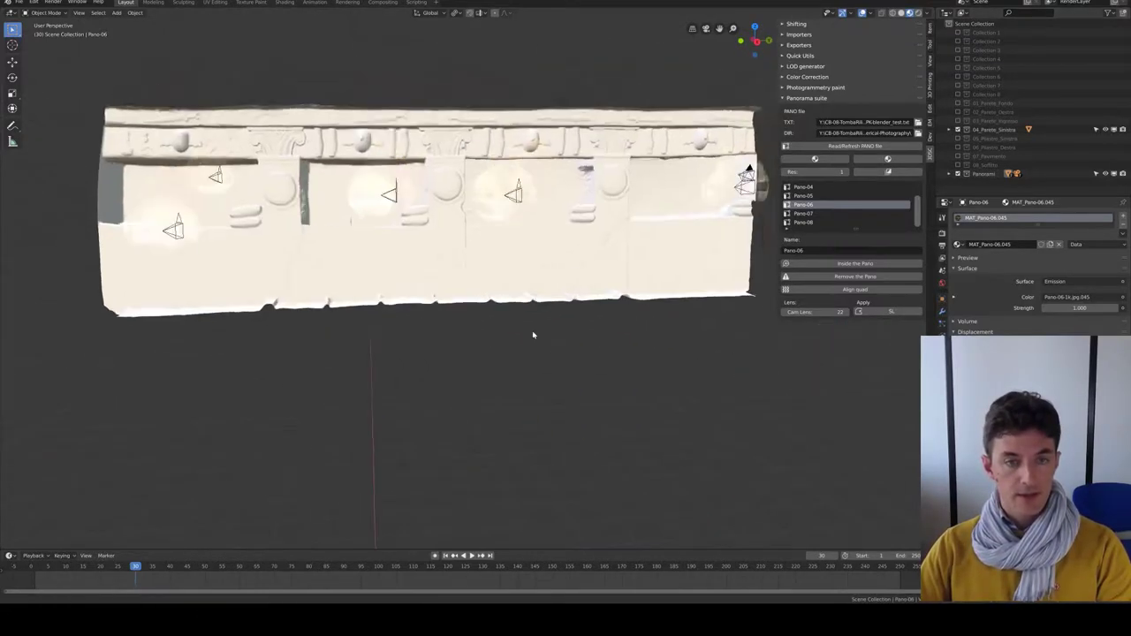
pyautogui.scroll(-2, 522, 336)
pyautogui.scroll(2, 522, 340)
pyautogui.scroll(-2, 522, 340)
pyautogui.scroll(3, 522, 335)
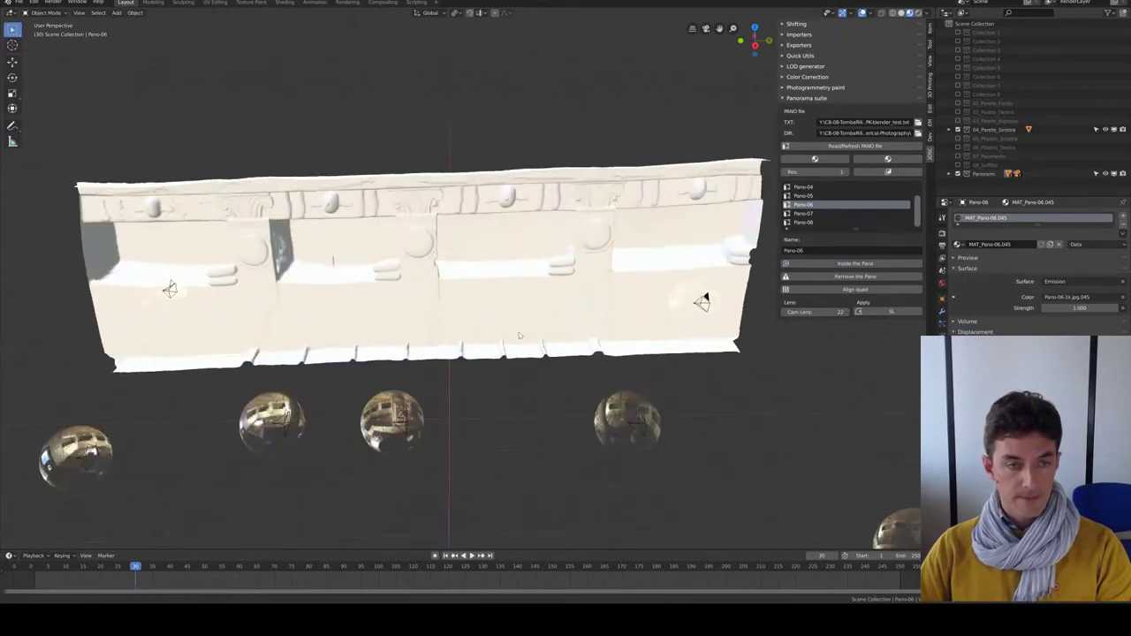
pyautogui.scroll(-2, 525, 323)
pyautogui.moveTo(525, 323)
pyautogui.mouseDown(button='middle')
pyautogui.moveTo(522, 305)
pyautogui.moveTo(537, 324)
pyautogui.moveTo(525, 347)
pyautogui.moveTo(541, 311)
pyautogui.moveTo(686, 313)
pyautogui.mouseUp(button='middle')
pyautogui.click(540, 311)
pyautogui.scroll(-3, 540, 310)
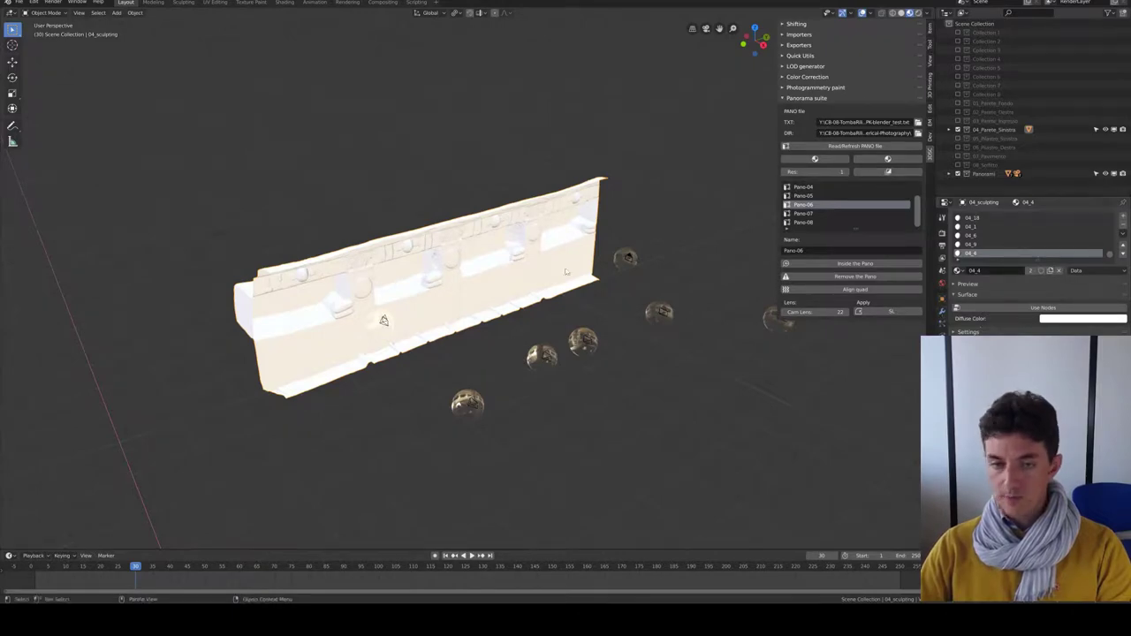
# Inspect the wall mesh in Edit Mode, then show its vertex groups in Object Data properties
pyautogui.press('Tab')
pyautogui.scroll(2, 554, 271)
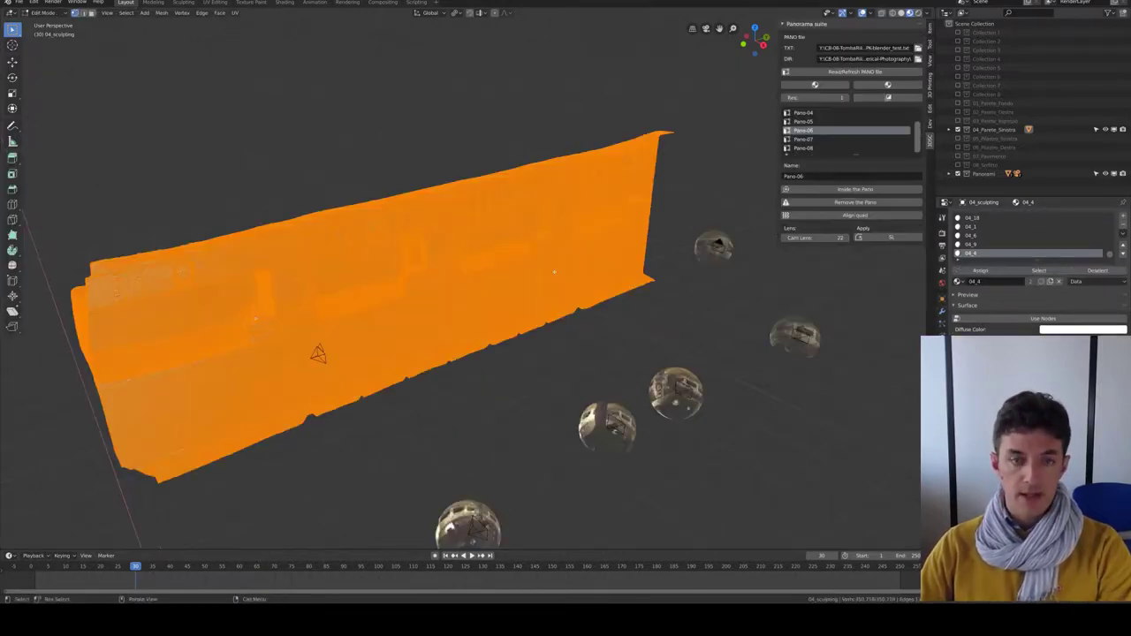
pyautogui.scroll(2, 554, 271)
pyautogui.scroll(2, 554, 271)
pyautogui.scroll(-3, 554, 271)
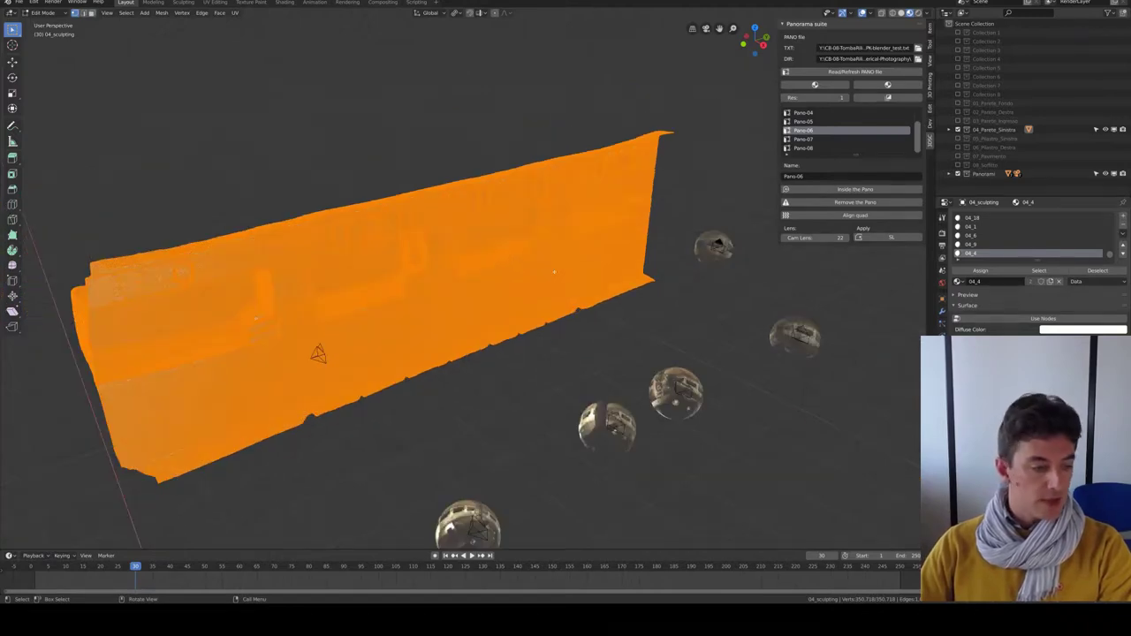
pyautogui.moveTo(554, 271); pyautogui.dragTo(515, 262, button='middle')
pyautogui.moveTo(498, 264); pyautogui.dragTo(505, 264, button='middle')
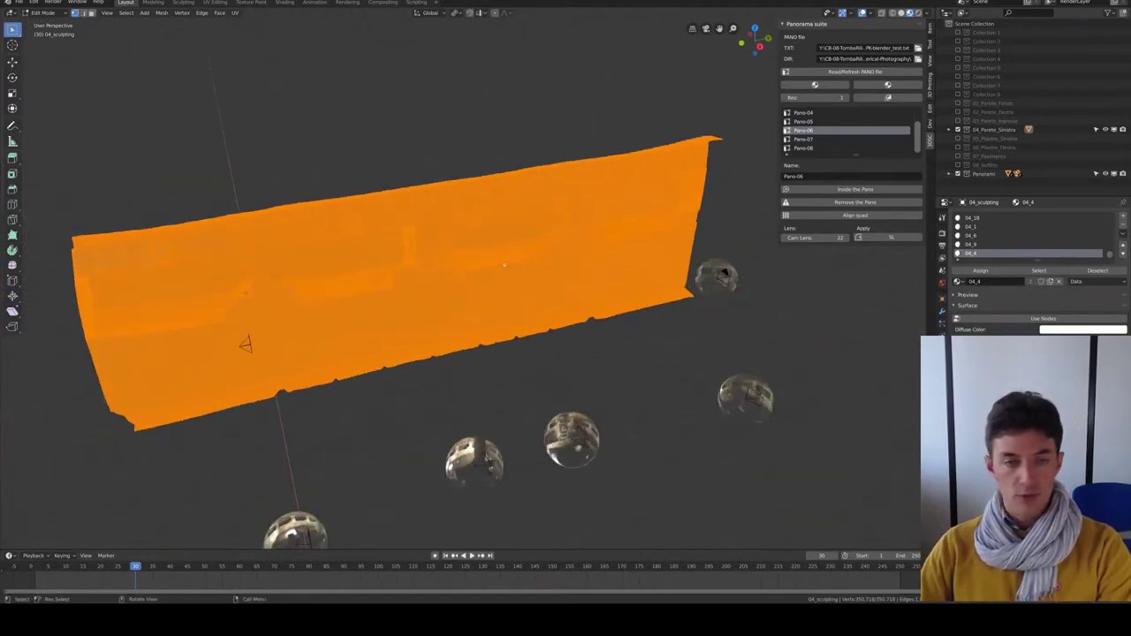
pyautogui.press('Tab')
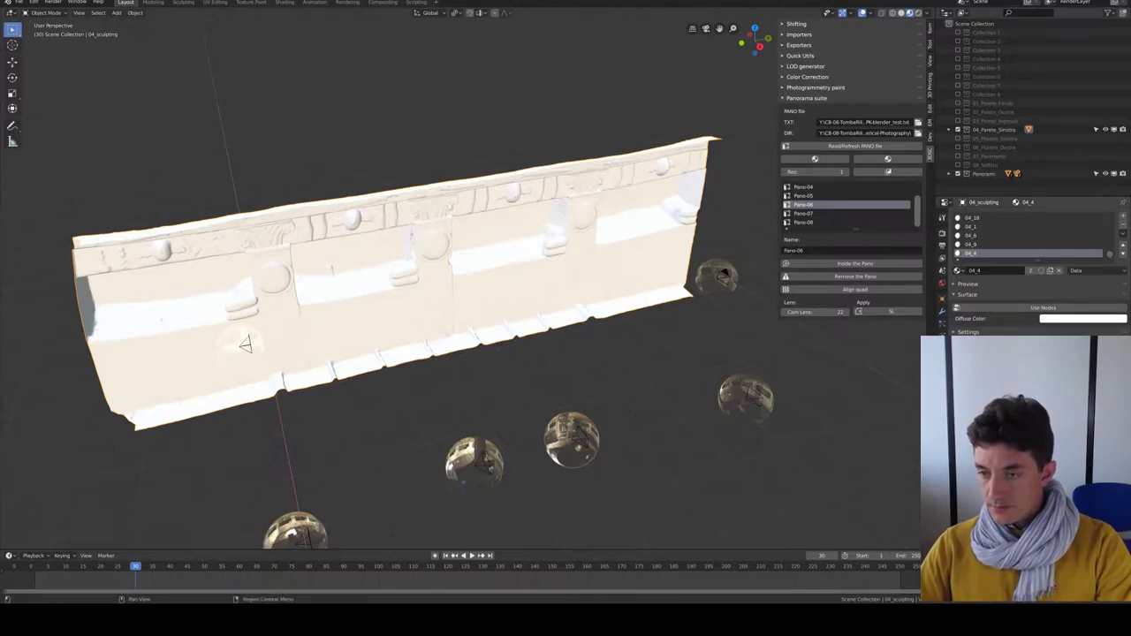
pyautogui.click(941, 271)
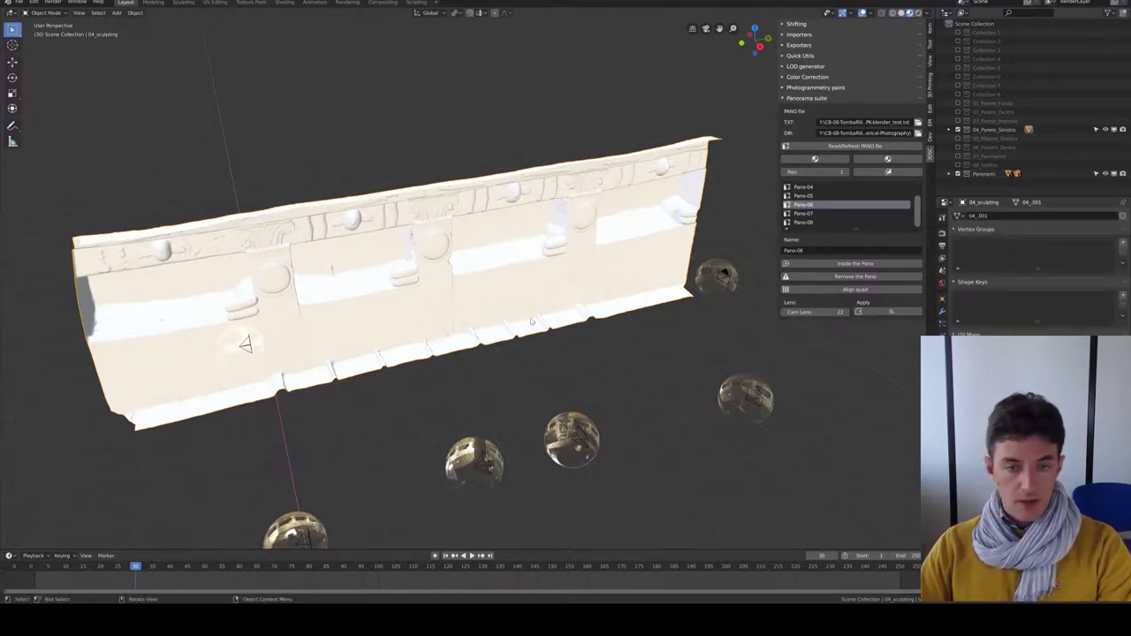
# Select only the wall's non-manifold boundary edges and add a new vertex group named Group
pyautogui.press('Tab')
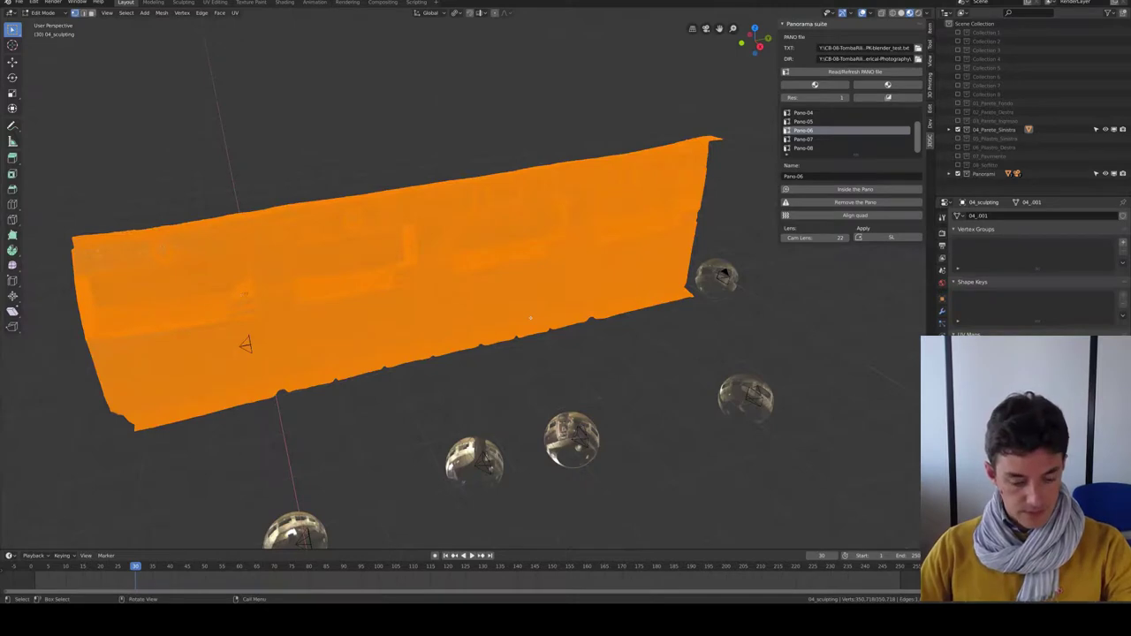
pyautogui.hotkey('alt', 'a')
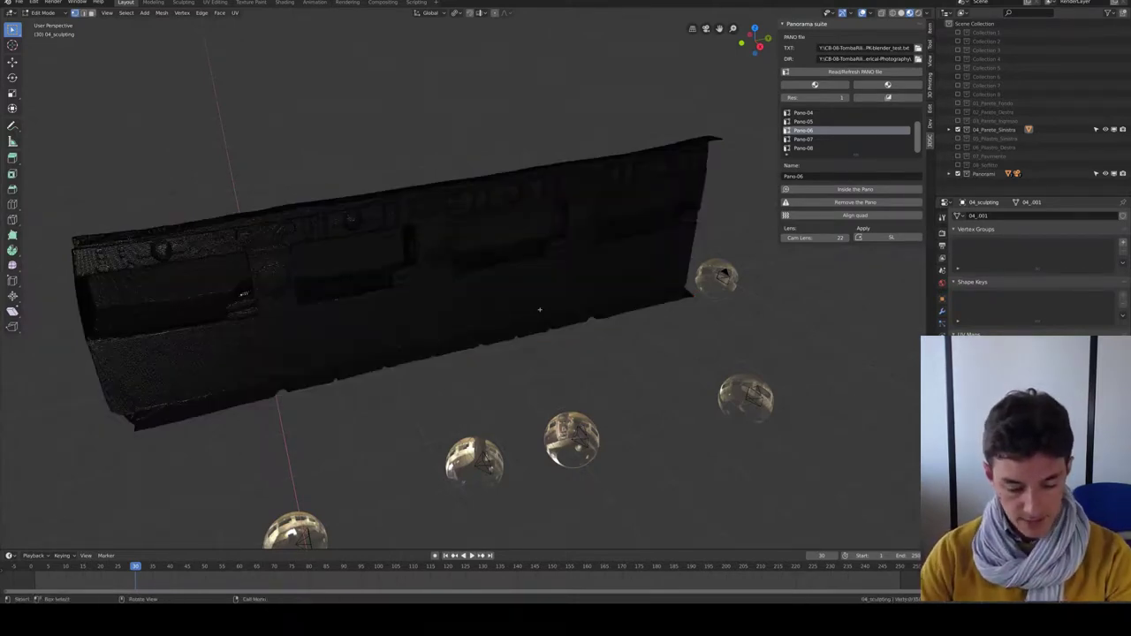
pyautogui.press('F3')
pyautogui.write('ex')
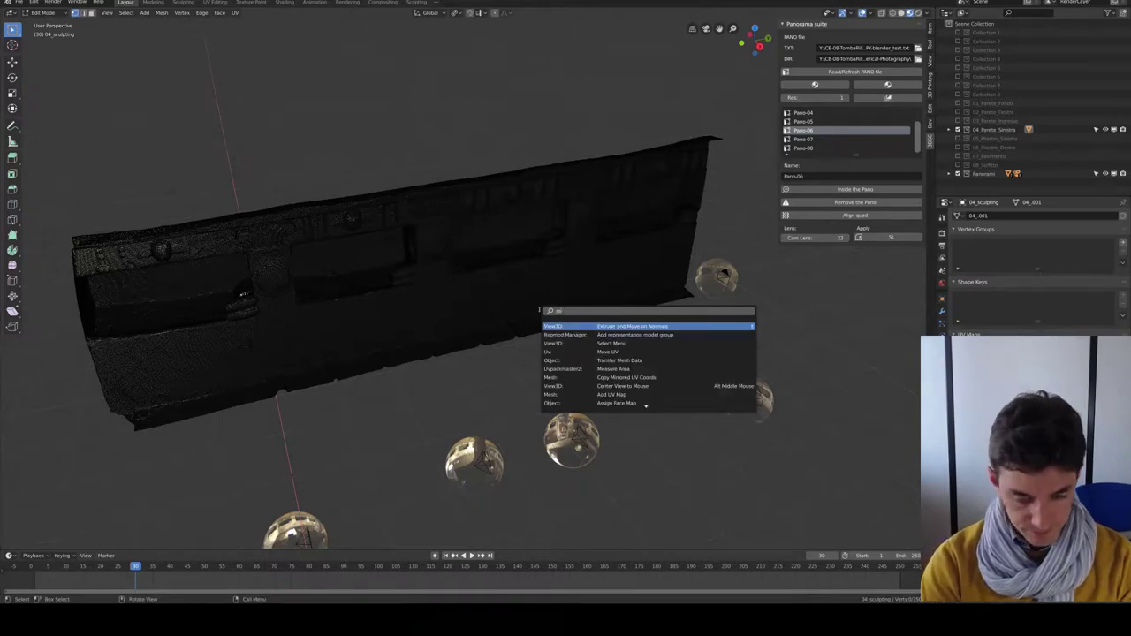
pyautogui.write('anif')
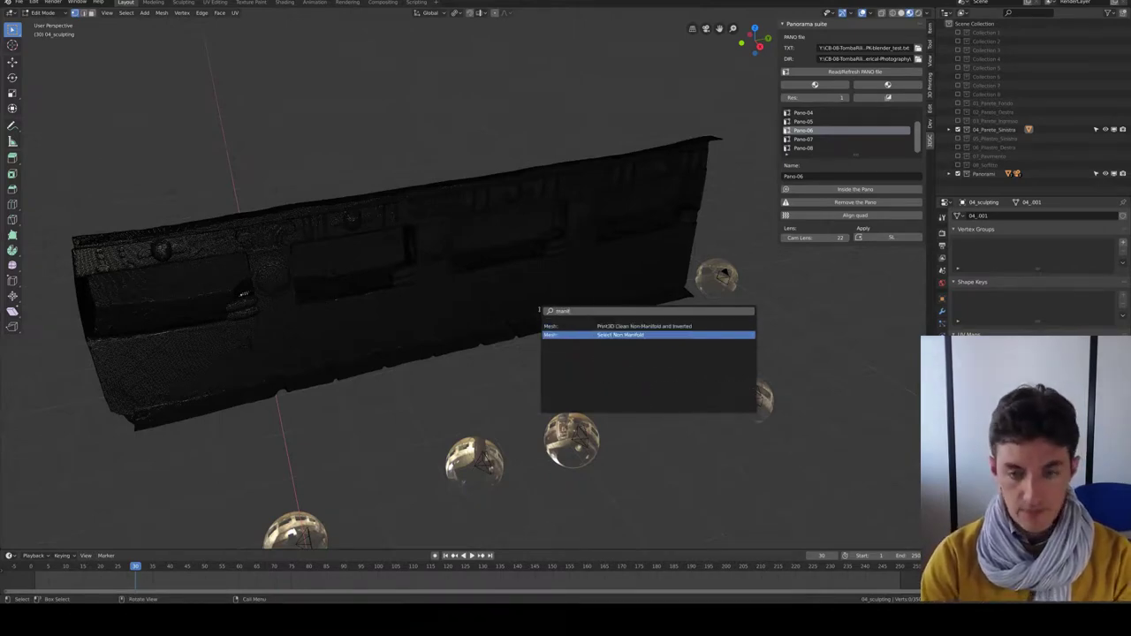
pyautogui.press('Return')
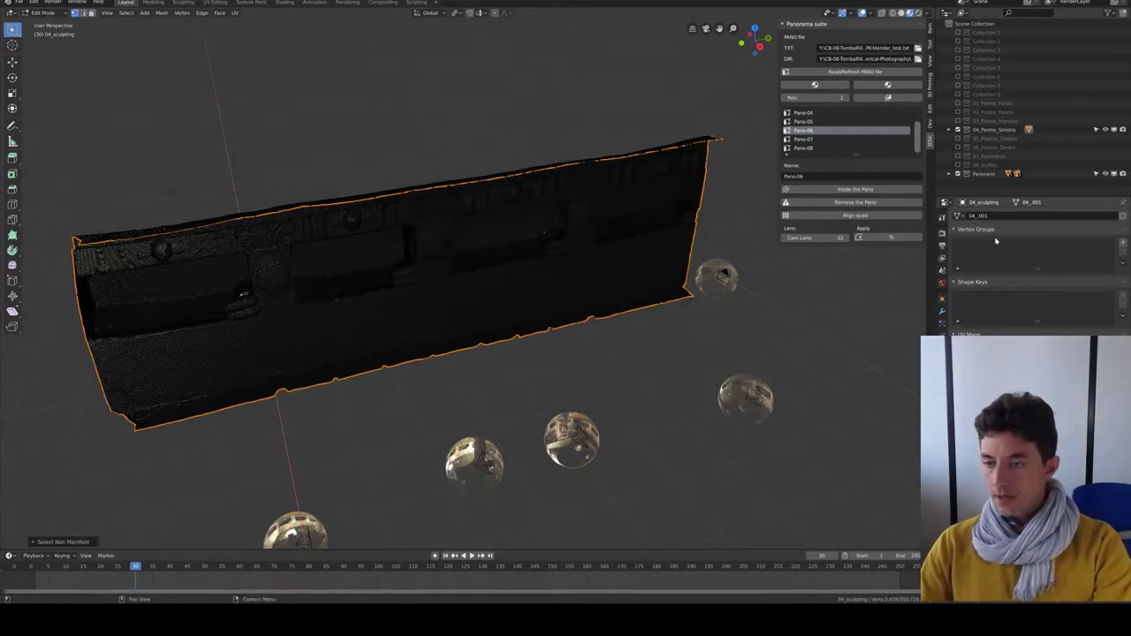
pyautogui.click(1123, 242)
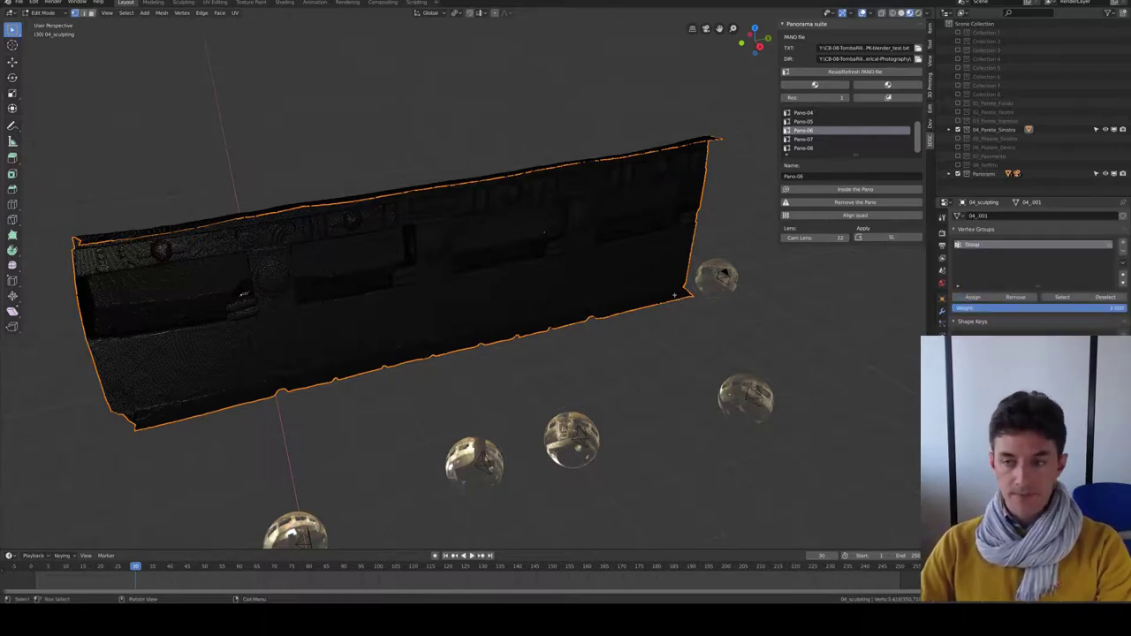
# Add a Collapse Decimate modifier using vertex group Group at ratio 0.1, leaving 69,802 faces
pyautogui.press('Tab')
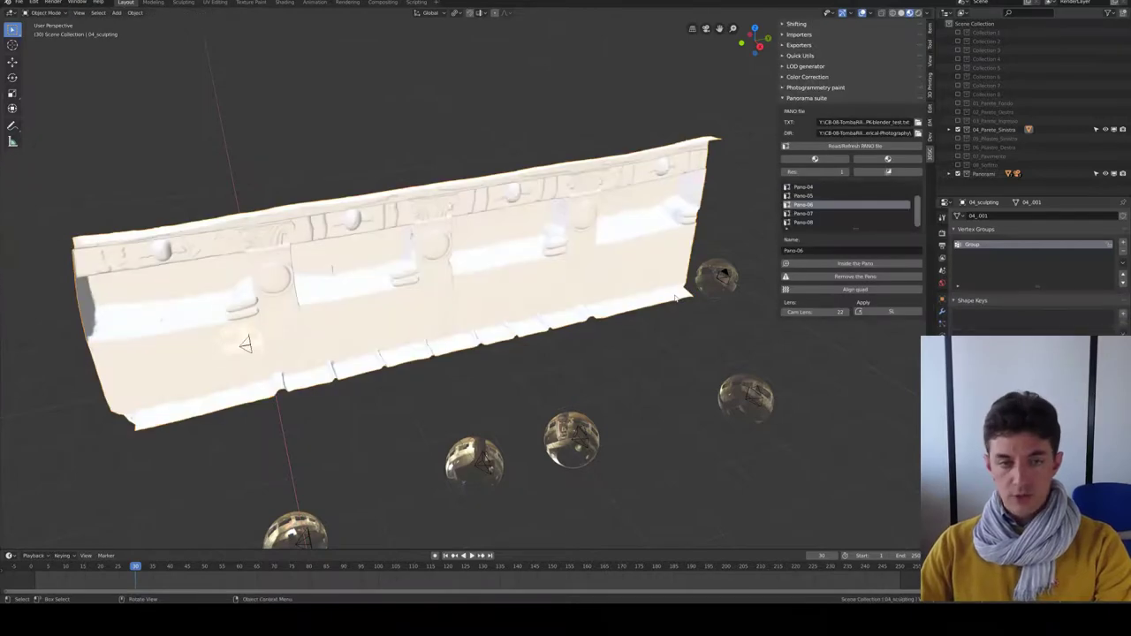
pyautogui.click(942, 311)
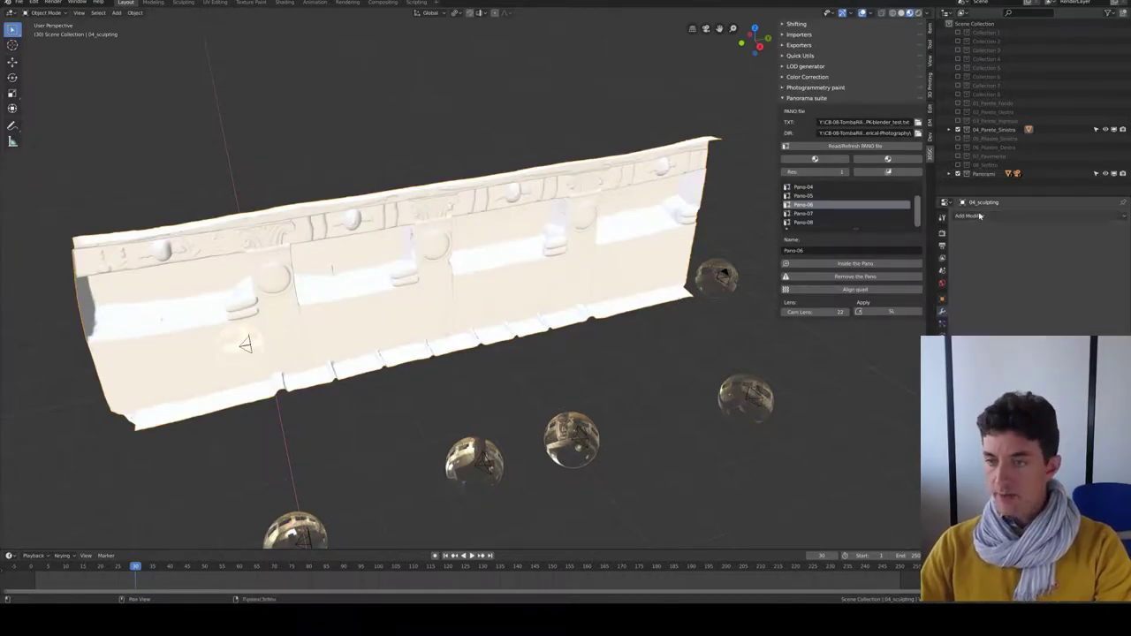
pyautogui.click(977, 216)
pyautogui.click(944, 274)
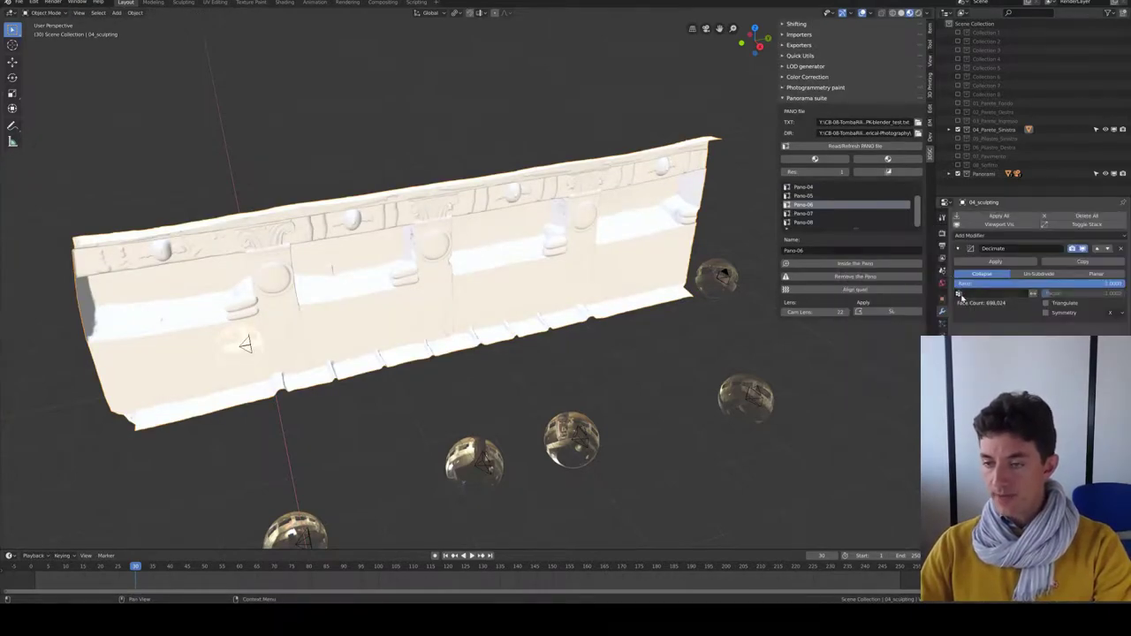
pyautogui.click(990, 293)
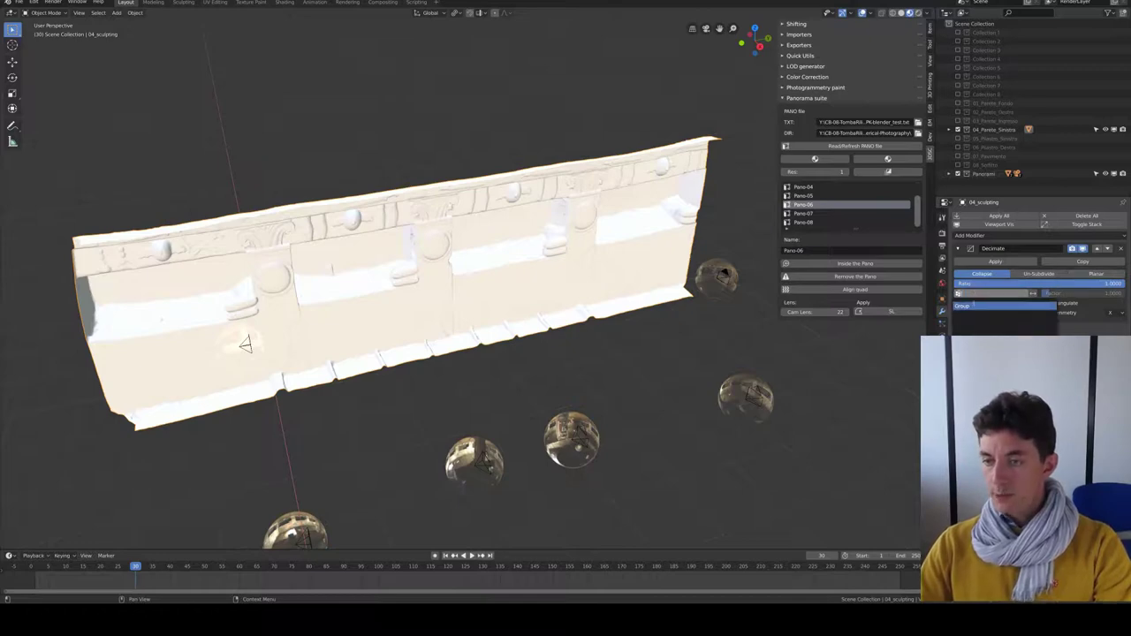
pyautogui.click(1033, 305)
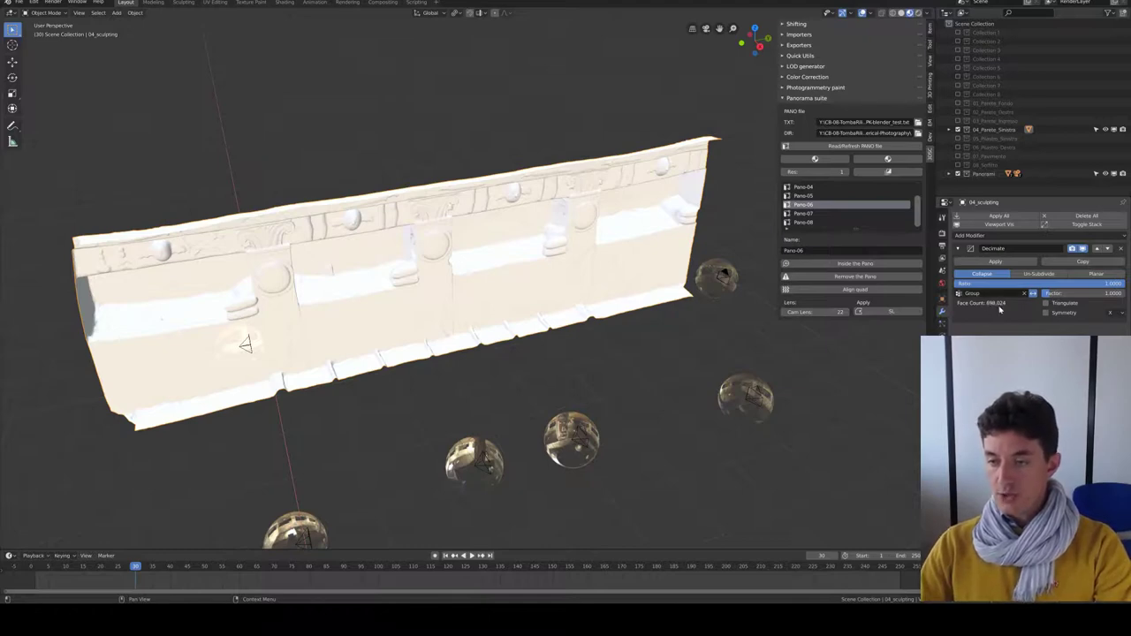
pyautogui.click(1047, 283)
pyautogui.write('0.1')
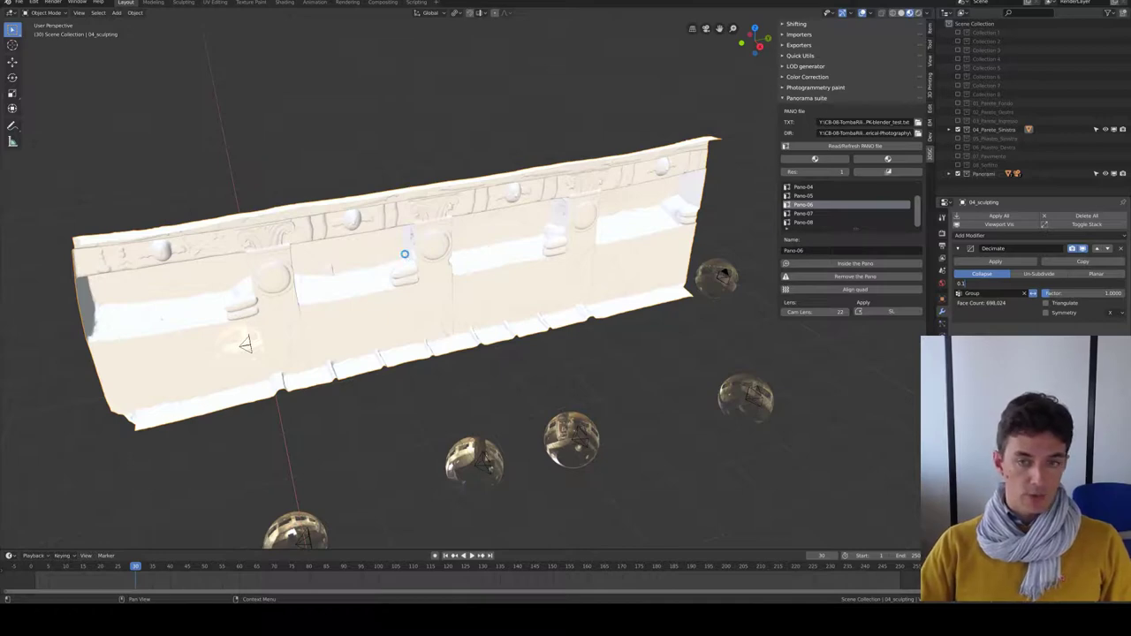
pyautogui.press('Return')
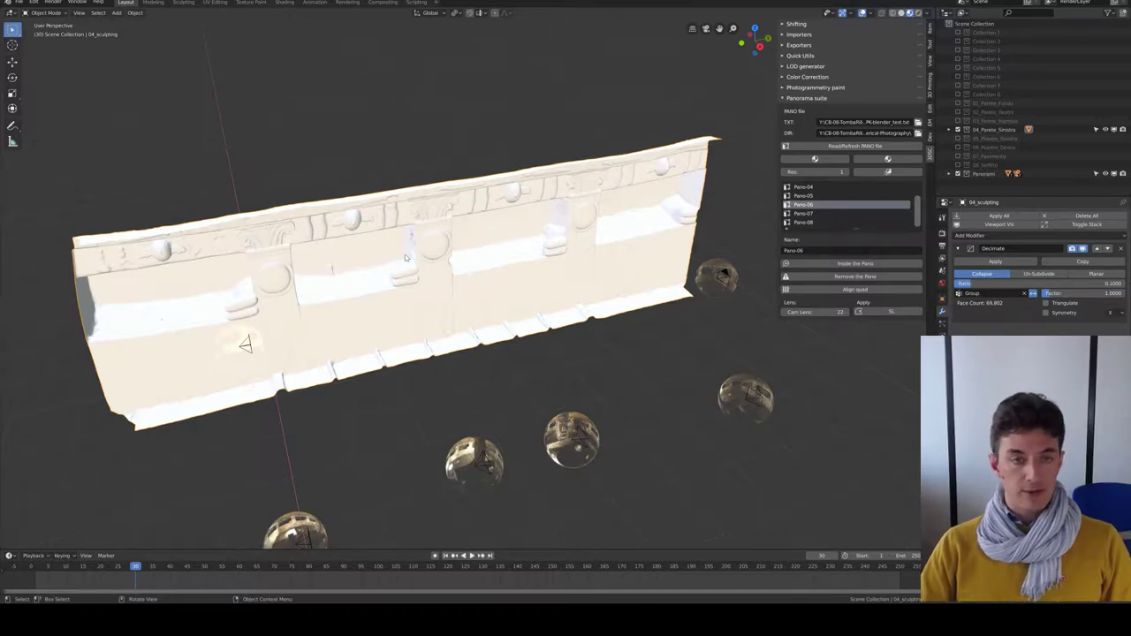
pyautogui.moveTo(406, 257)
pyautogui.keyDown('alt'); pyautogui.mouseDown(button='middle')
pyautogui.moveTo(453, 283)
pyautogui.moveTo(467, 268)
pyautogui.mouseUp(button='middle'); pyautogui.keyUp('alt')
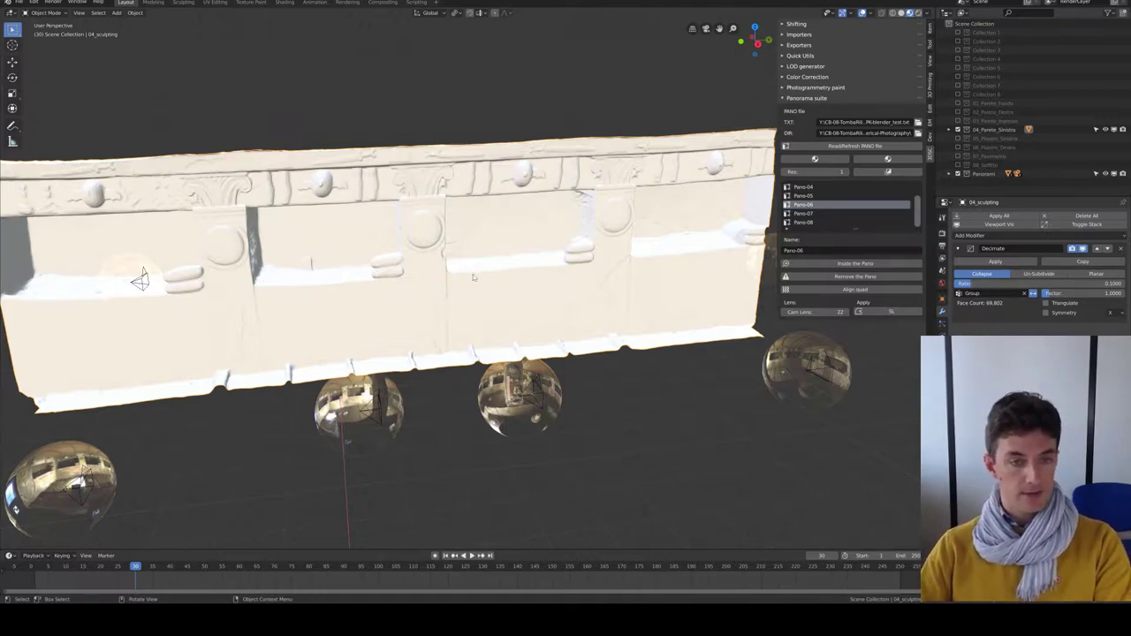
pyautogui.moveTo(473, 277)
pyautogui.mouseDown(button='middle')
pyautogui.moveTo(500, 252)
pyautogui.moveTo(522, 246)
pyautogui.moveTo(521, 255)
pyautogui.mouseUp(button='middle')
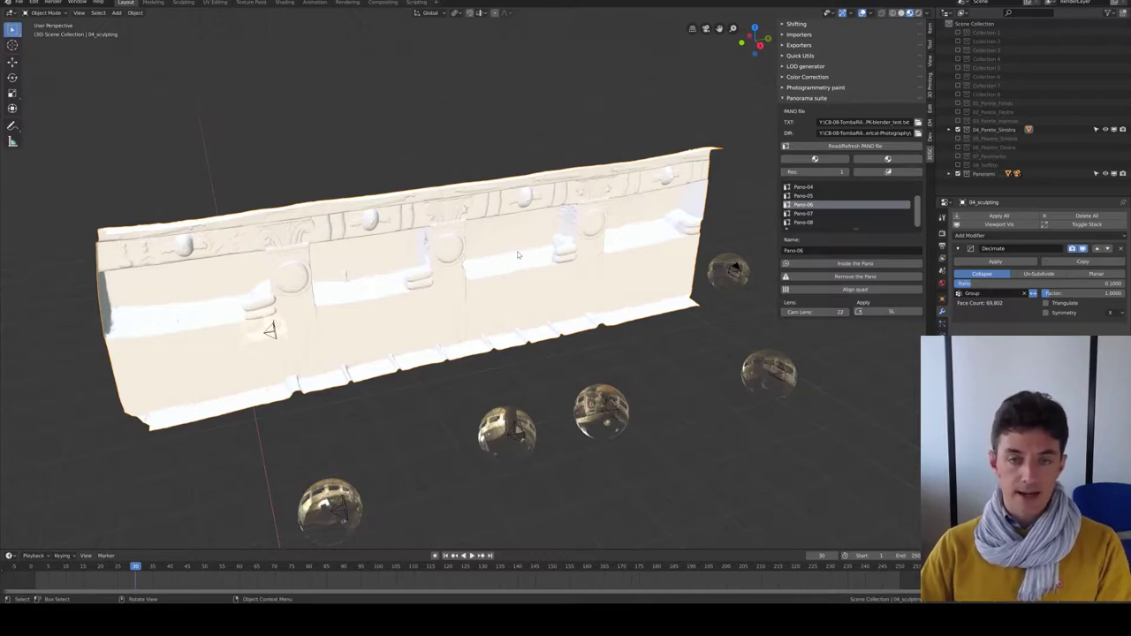
pyautogui.moveTo(522, 250); pyautogui.dragTo(556, 238, button='middle')
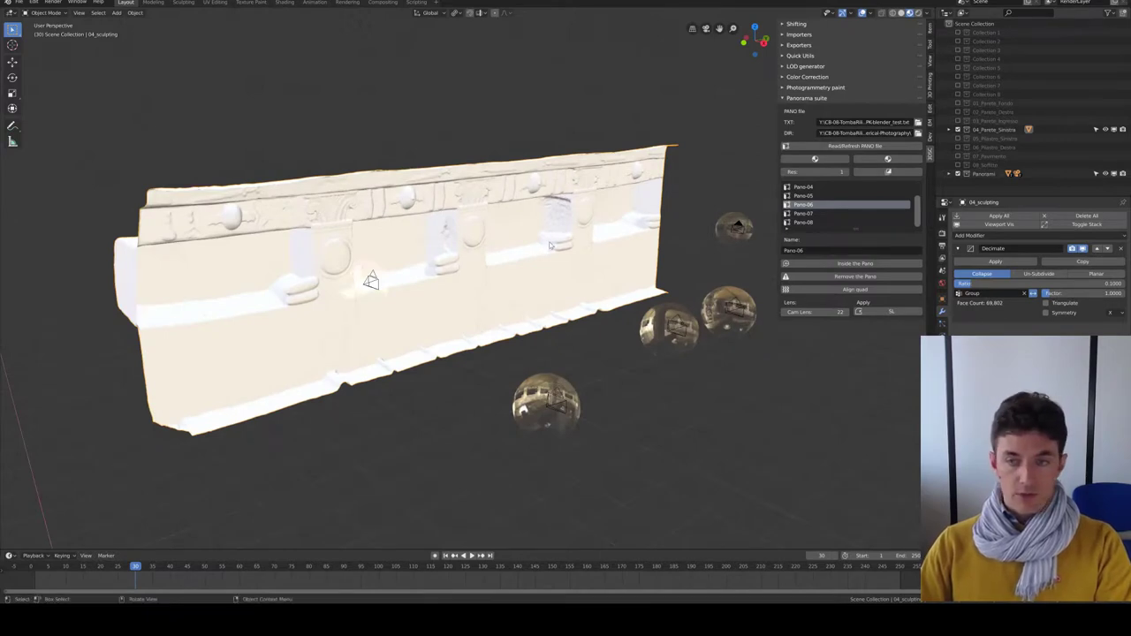
# Apply the Decimate modifier permanently and delete the Group vertex group
pyautogui.click(998, 262)
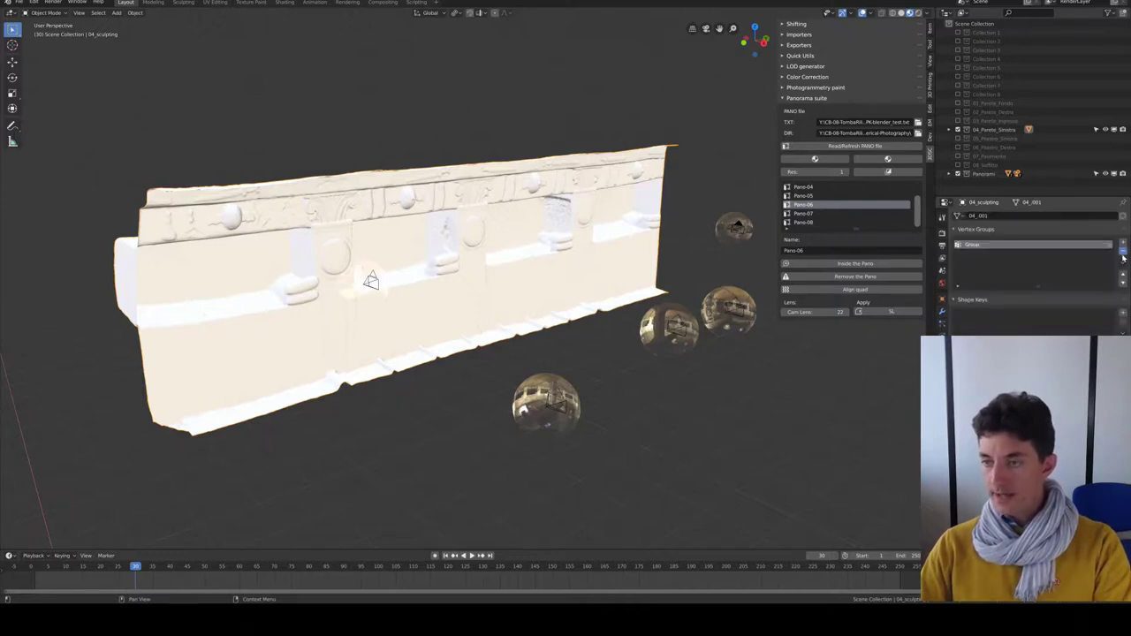
pyautogui.click(1122, 255)
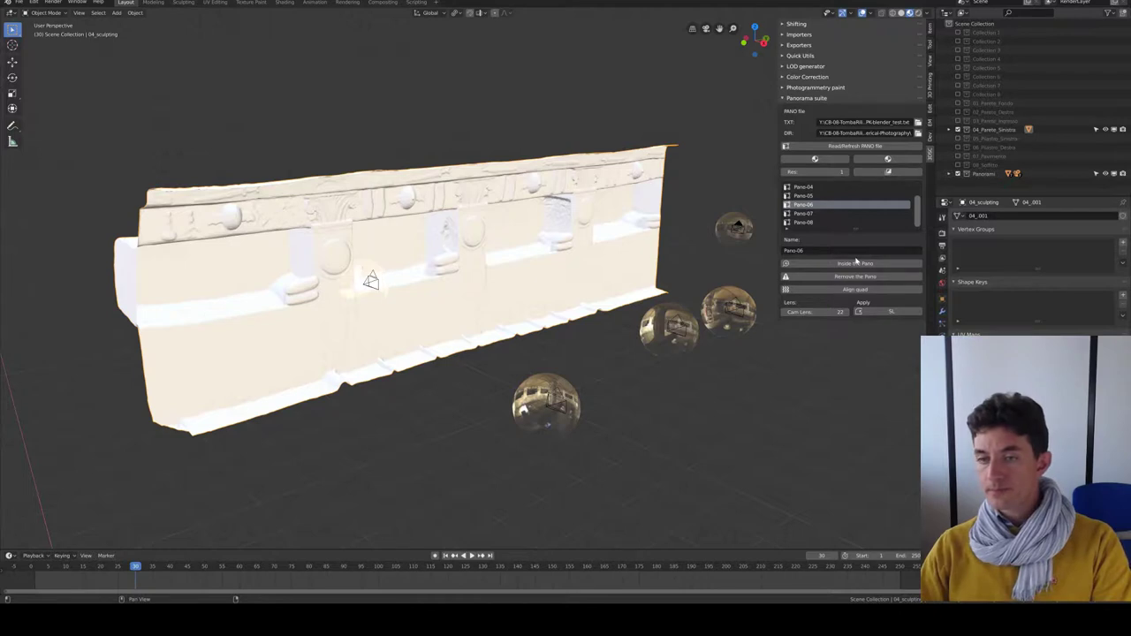
pyautogui.click(942, 311)
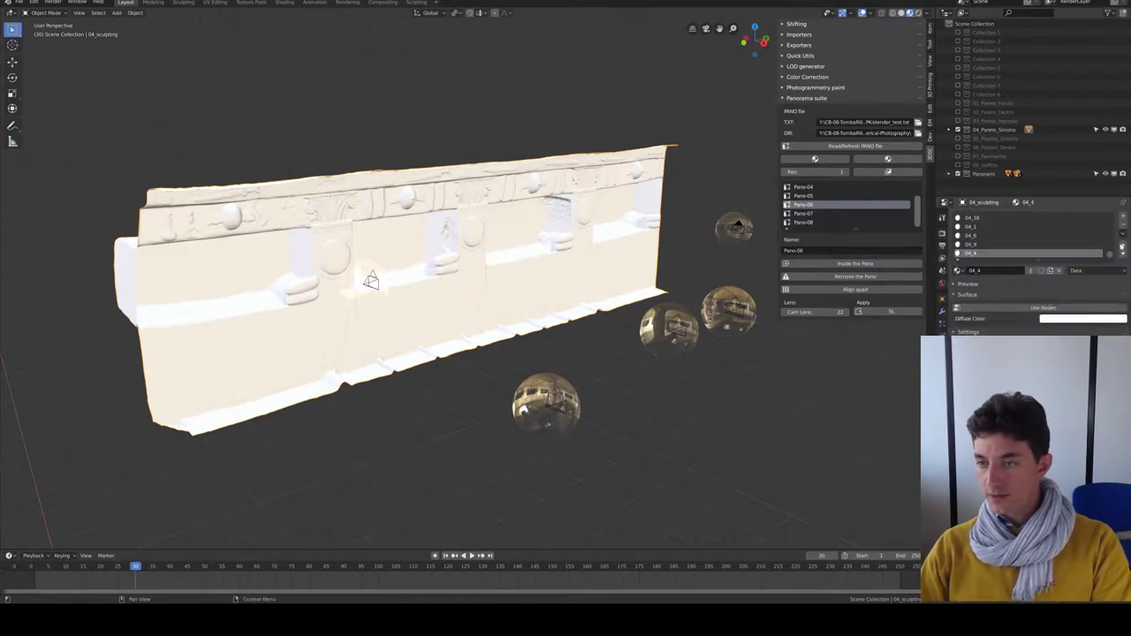
# Remove every material slot from the 04_sculpting wall, starting with 04_5
pyautogui.click(1123, 228)
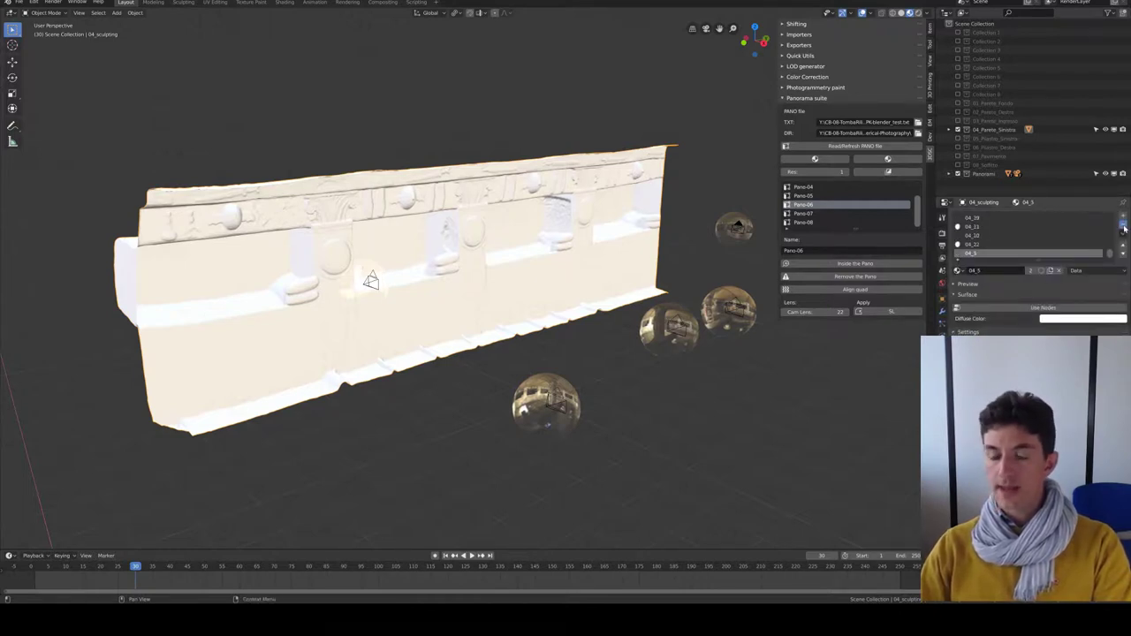
pyautogui.click(1124, 228)
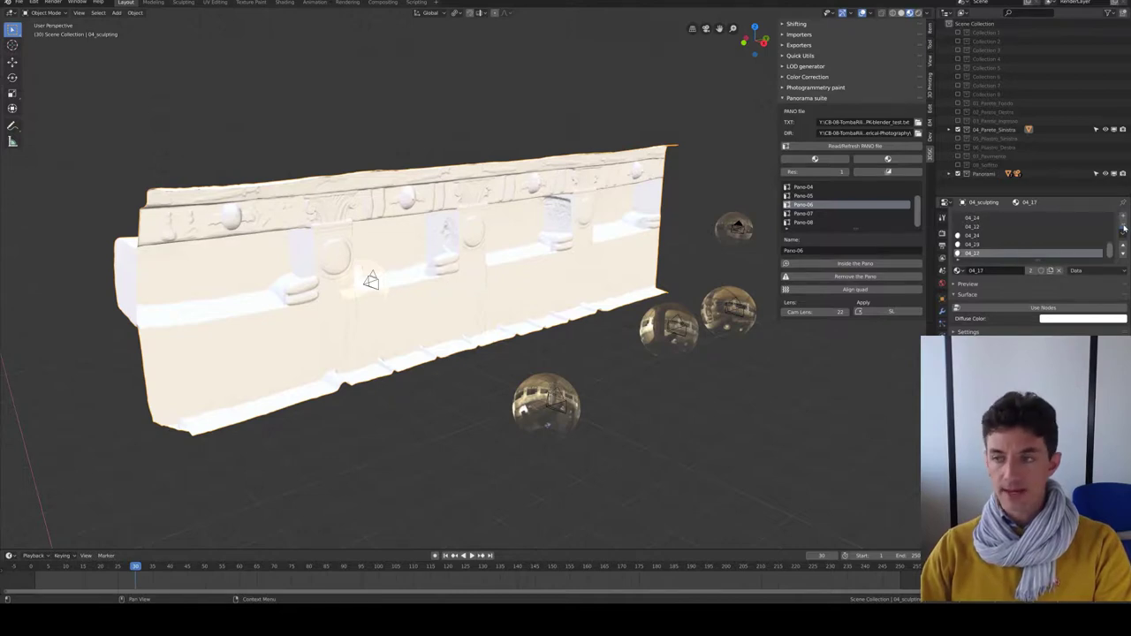
pyautogui.click(1124, 228)
pyautogui.click(1124, 228)
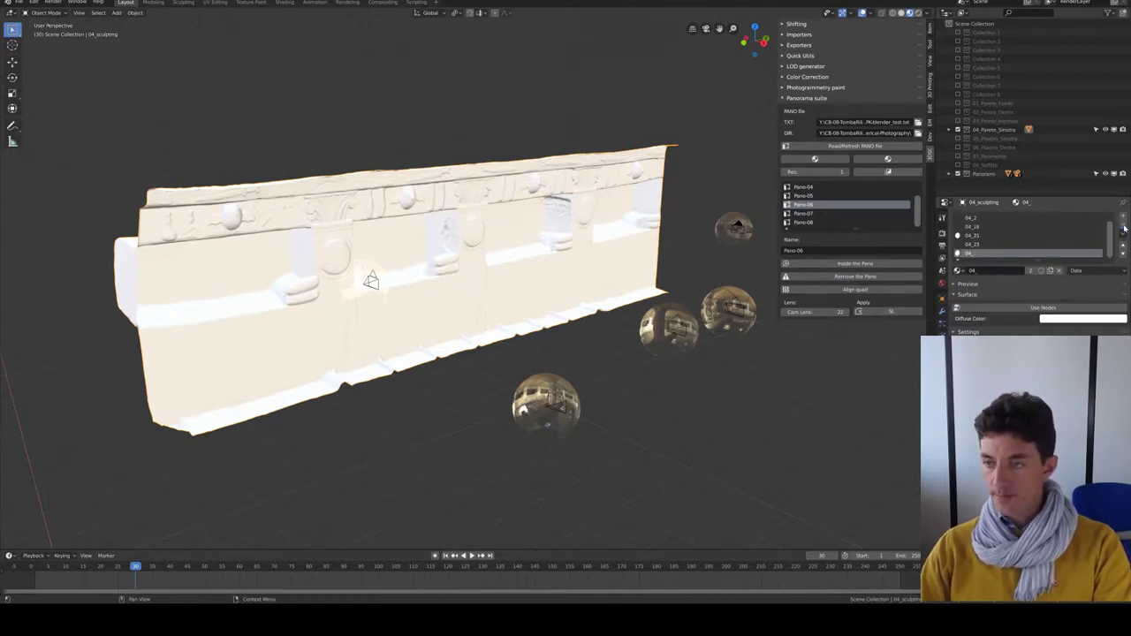
pyautogui.click(1124, 228)
pyautogui.moveTo(530, 291)
pyautogui.mouseDown(button='middle')
pyautogui.moveTo(475, 277)
pyautogui.moveTo(517, 236)
pyautogui.mouseUp(button='middle')
pyautogui.scroll(-3, 475, 276)
pyautogui.scroll(4, 476, 276)
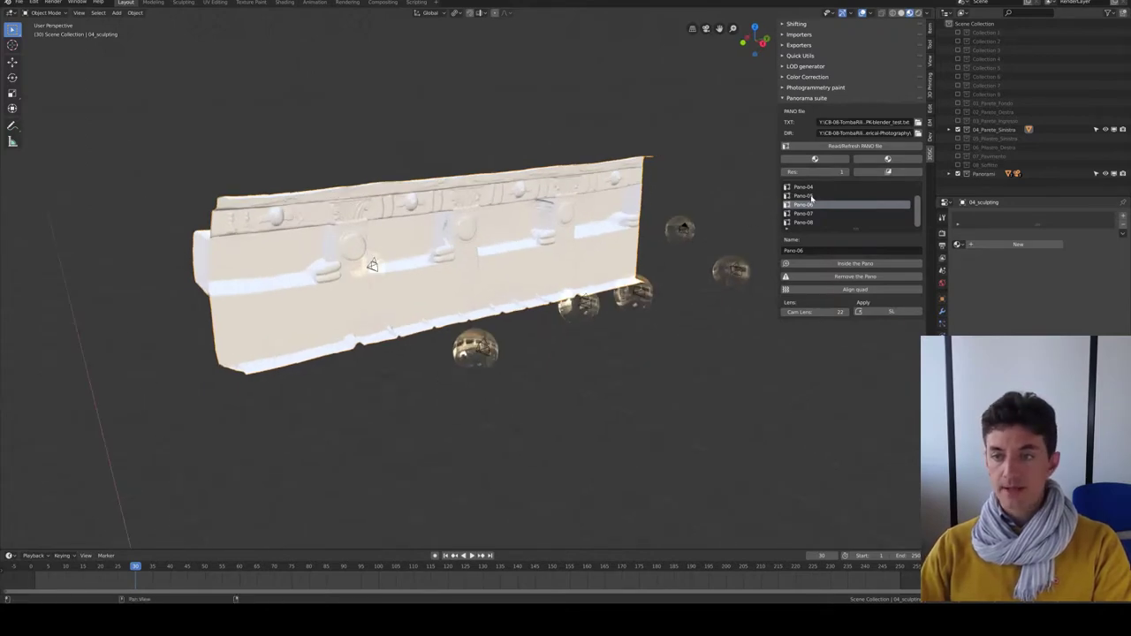
pyautogui.scroll(2, 810, 198)
pyautogui.scroll(-2, 810, 198)
pyautogui.scroll(2, 810, 198)
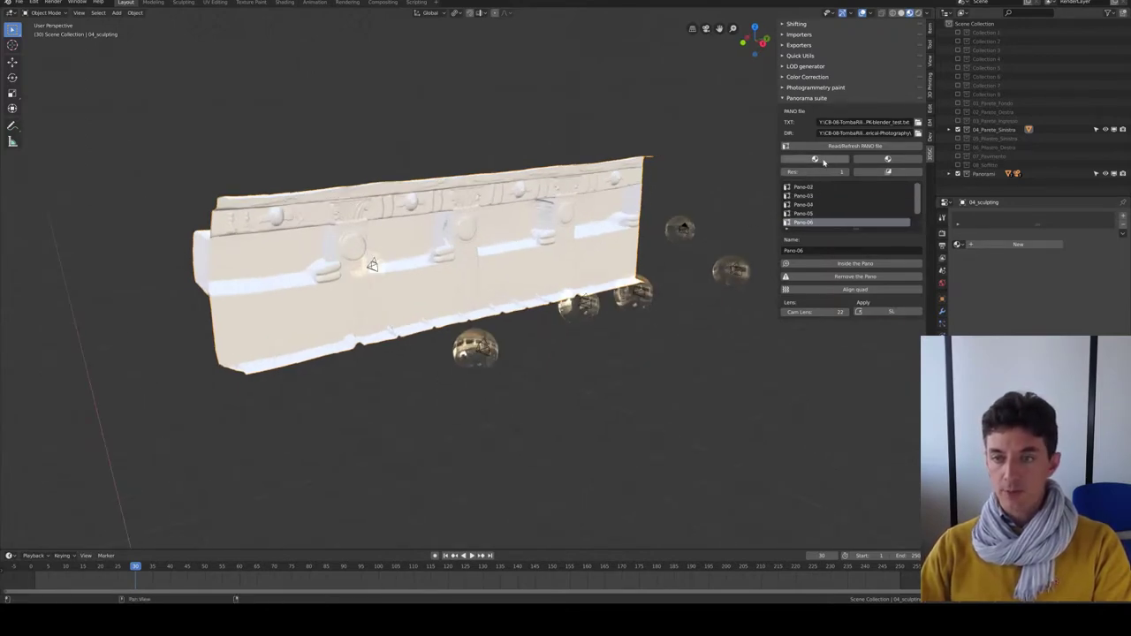
# Project the panoramas onto the 04_sculpting wall as an emission material and inspect the result
pyautogui.click(822, 161)
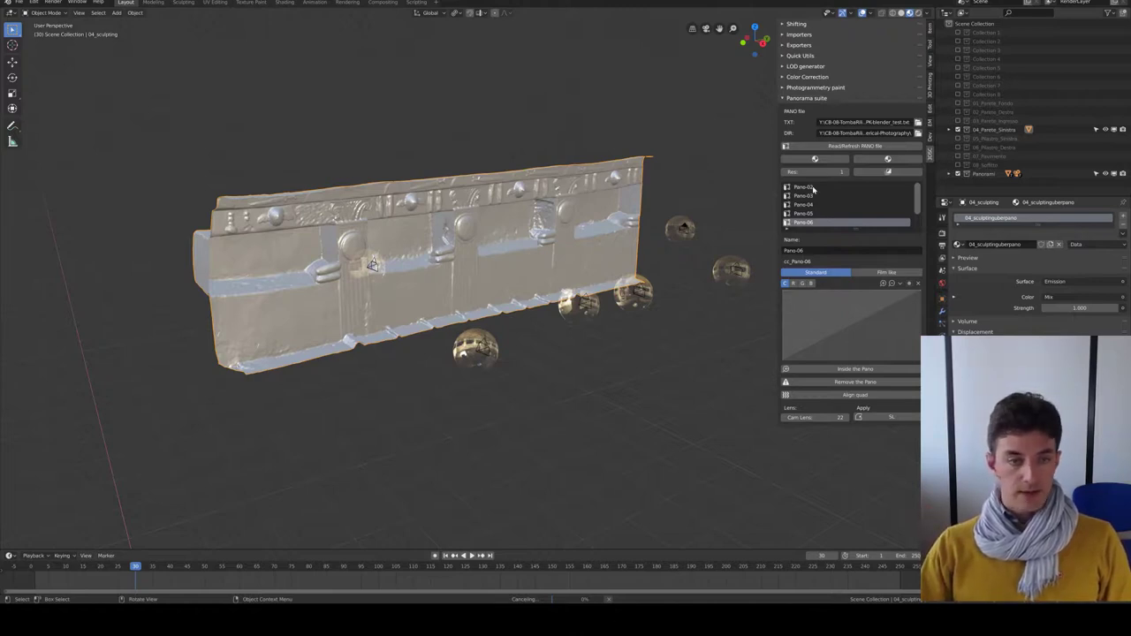
pyautogui.moveTo(579, 257); pyautogui.dragTo(395, 315, button='middle')
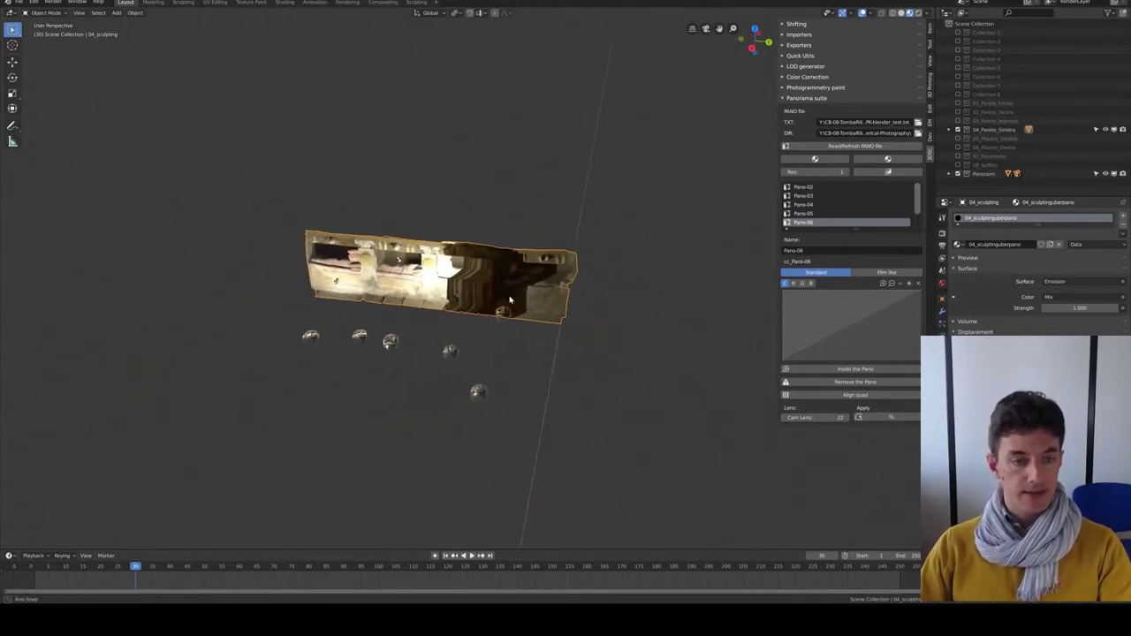
pyautogui.click(394, 310)
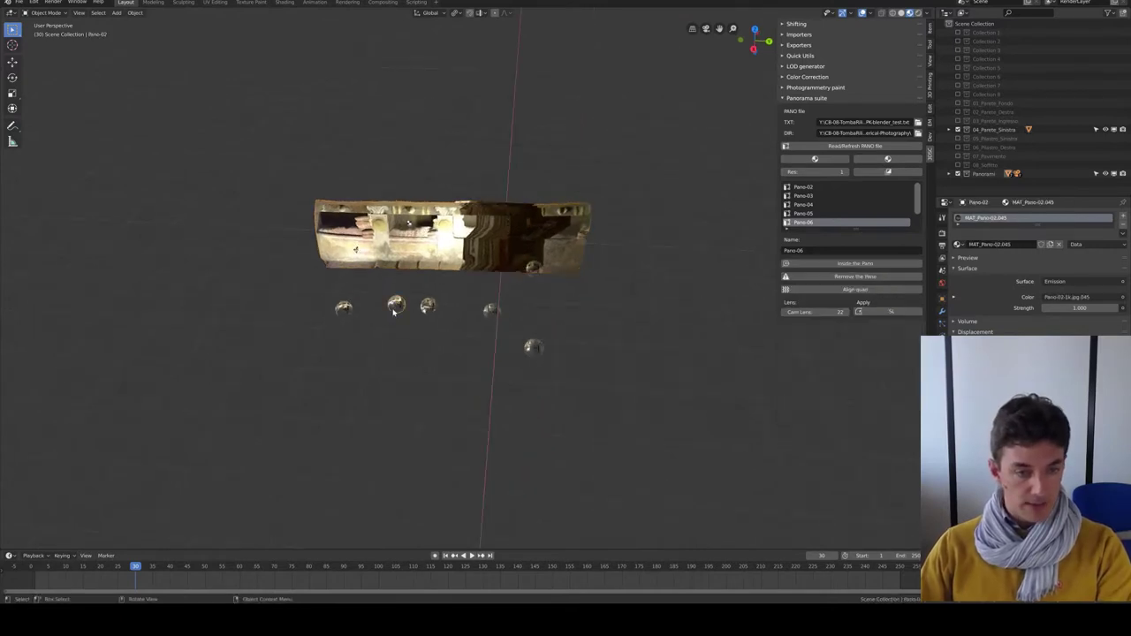
pyautogui.scroll(4, 394, 313)
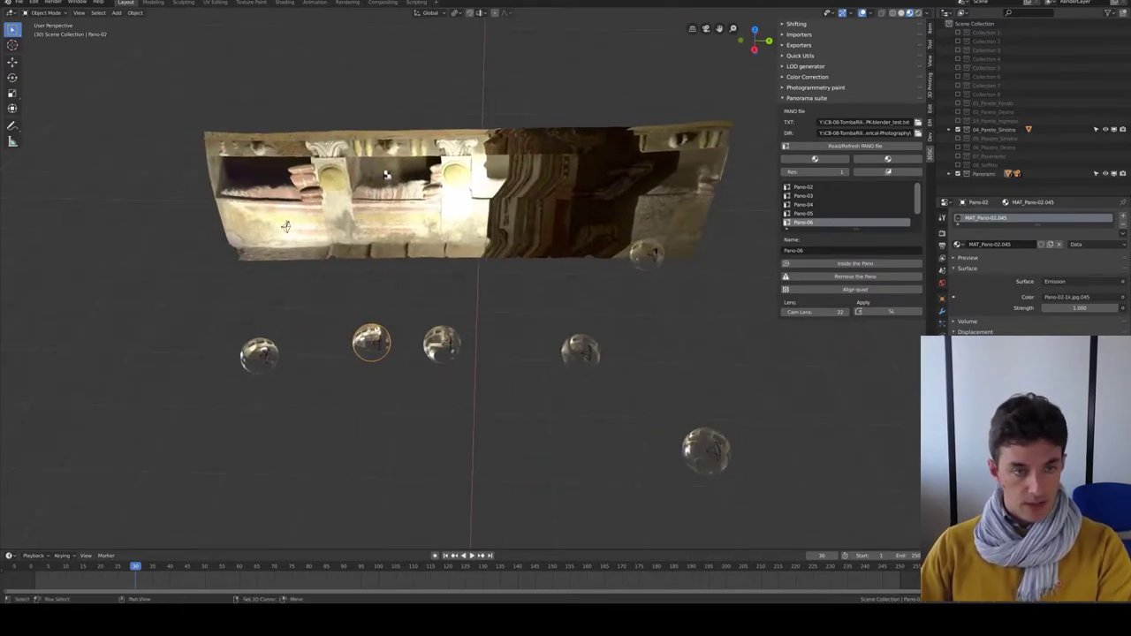
pyautogui.scroll(2, 405, 353)
pyautogui.moveTo(320, 262); pyautogui.dragTo(402, 153, button='middle')
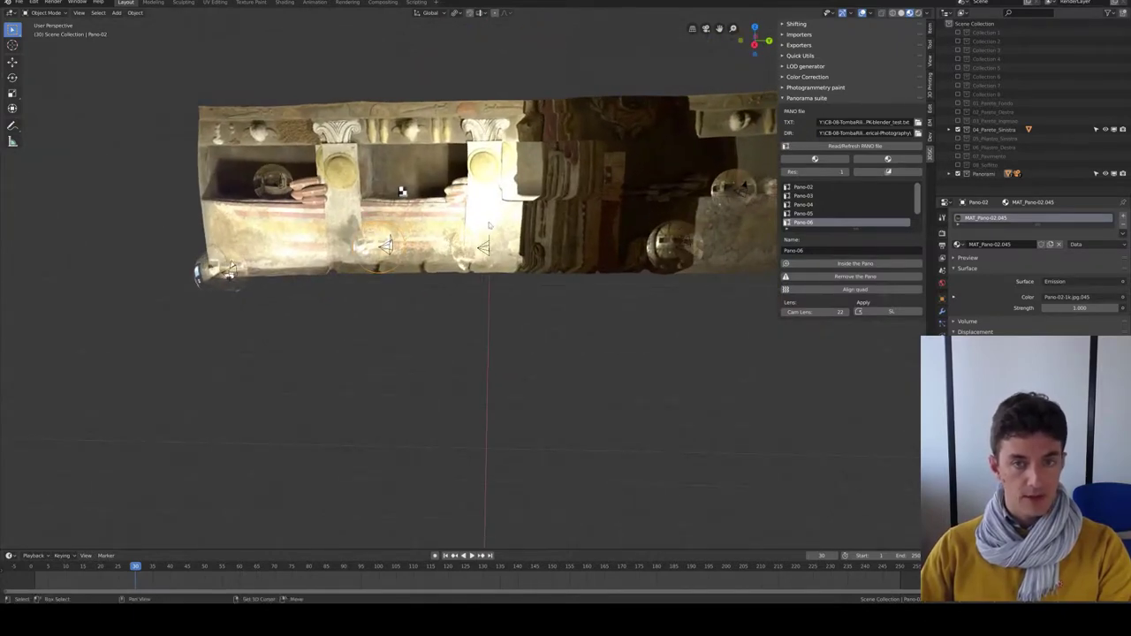
pyautogui.moveTo(489, 225); pyautogui.dragTo(574, 146, button='middle')
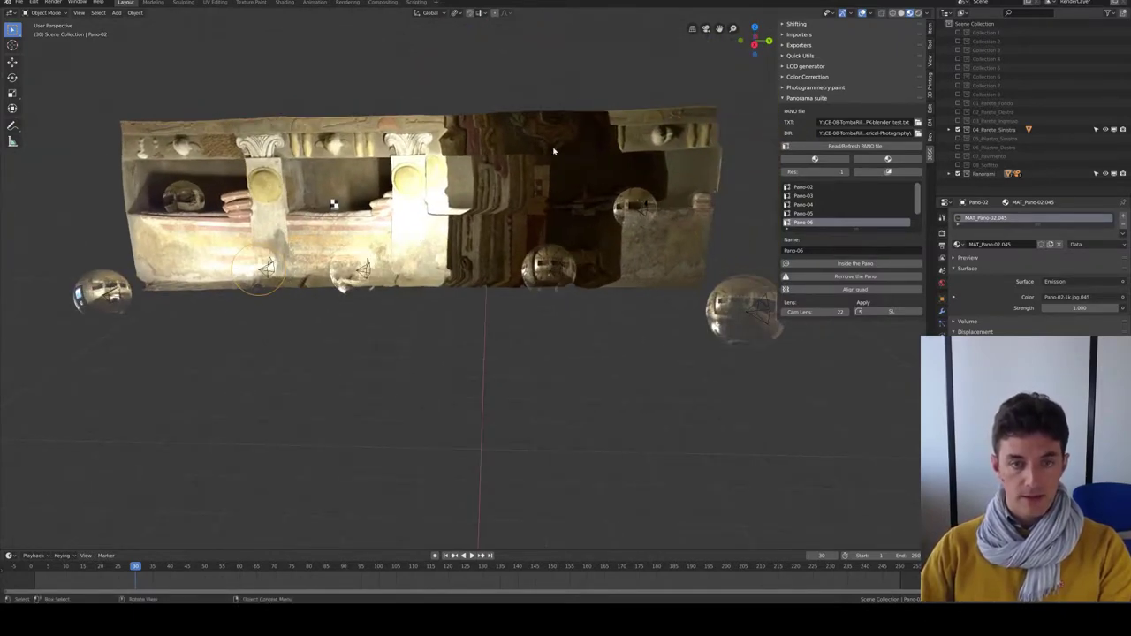
pyautogui.moveTo(599, 188); pyautogui.dragTo(530, 305, button='middle')
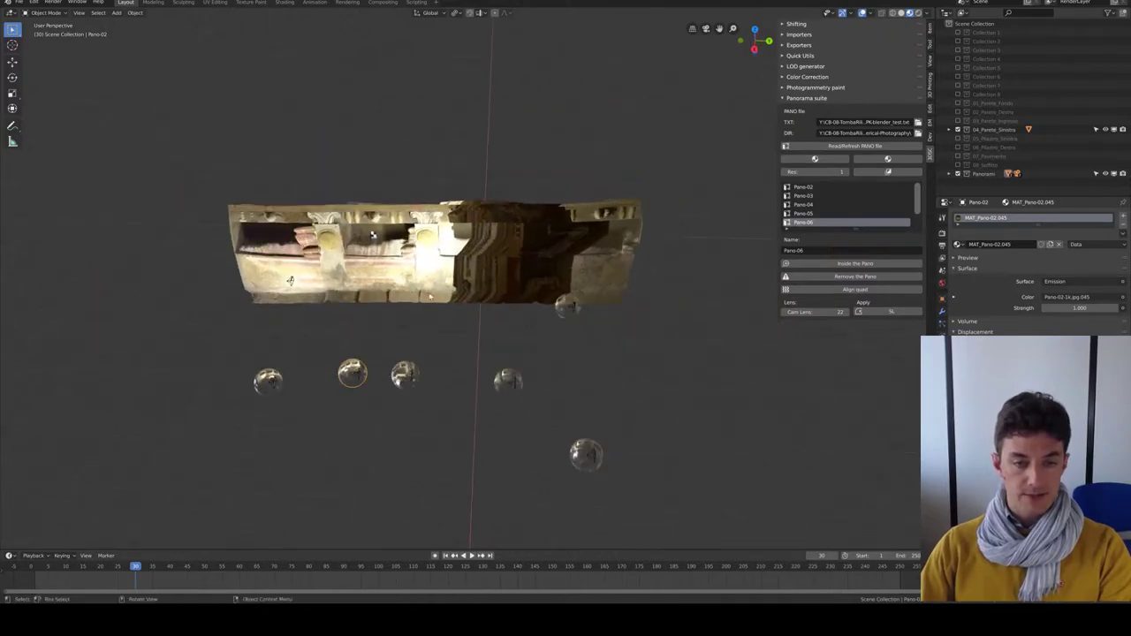
# Briefly show the 05_Pilastro_Sinistro and 06_Pilastro_Destro pillars against the wall, then hide them
pyautogui.click(958, 138)
pyautogui.click(958, 146)
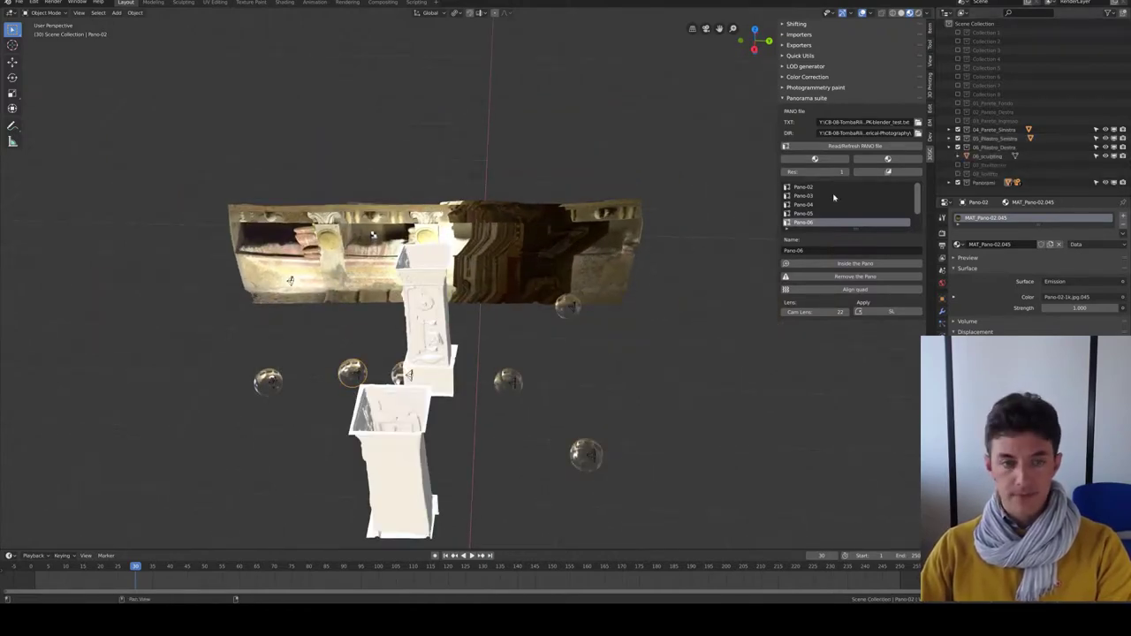
pyautogui.moveTo(495, 336)
pyautogui.mouseDown(button='middle')
pyautogui.moveTo(584, 304)
pyautogui.moveTo(489, 315)
pyautogui.moveTo(482, 229)
pyautogui.mouseUp(button='middle')
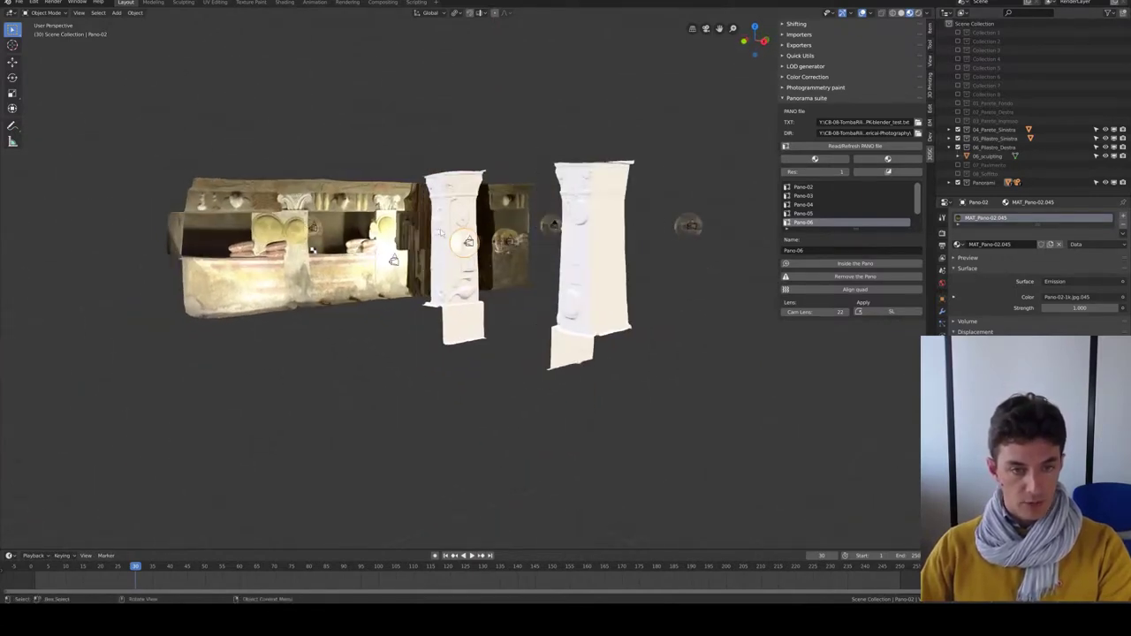
pyautogui.scroll(3, 482, 230)
pyautogui.scroll(3, 483, 228)
pyautogui.scroll(-3, 482, 227)
pyautogui.scroll(2, 482, 228)
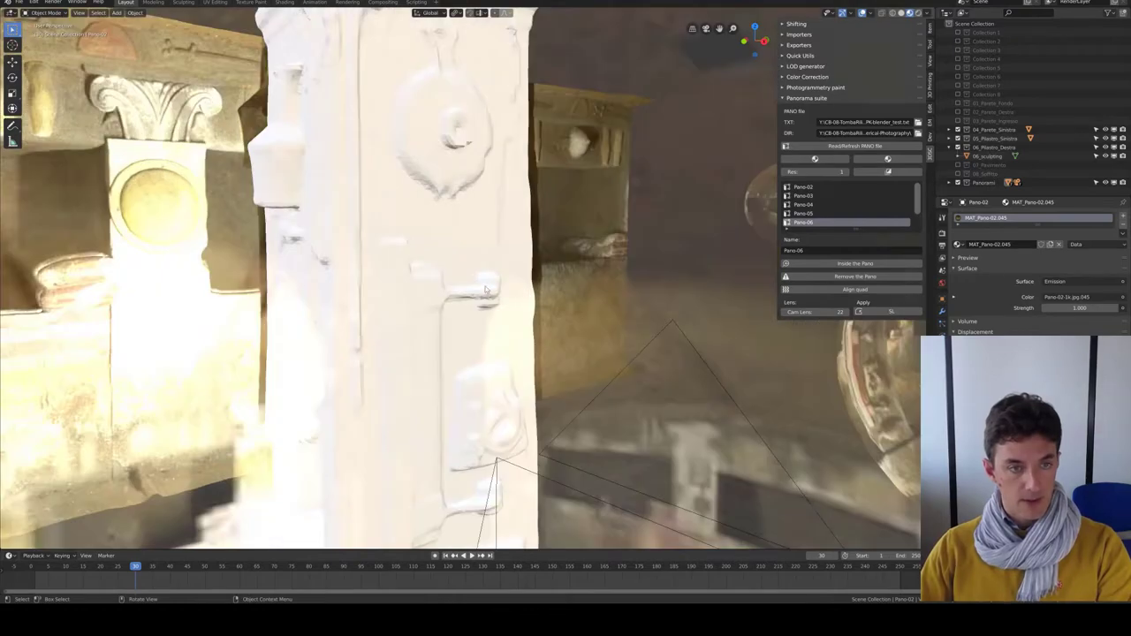
pyautogui.scroll(-3, 482, 228)
pyautogui.moveTo(483, 227)
pyautogui.mouseDown(button='middle')
pyautogui.moveTo(274, 292)
pyautogui.moveTo(477, 240)
pyautogui.mouseUp(button='middle')
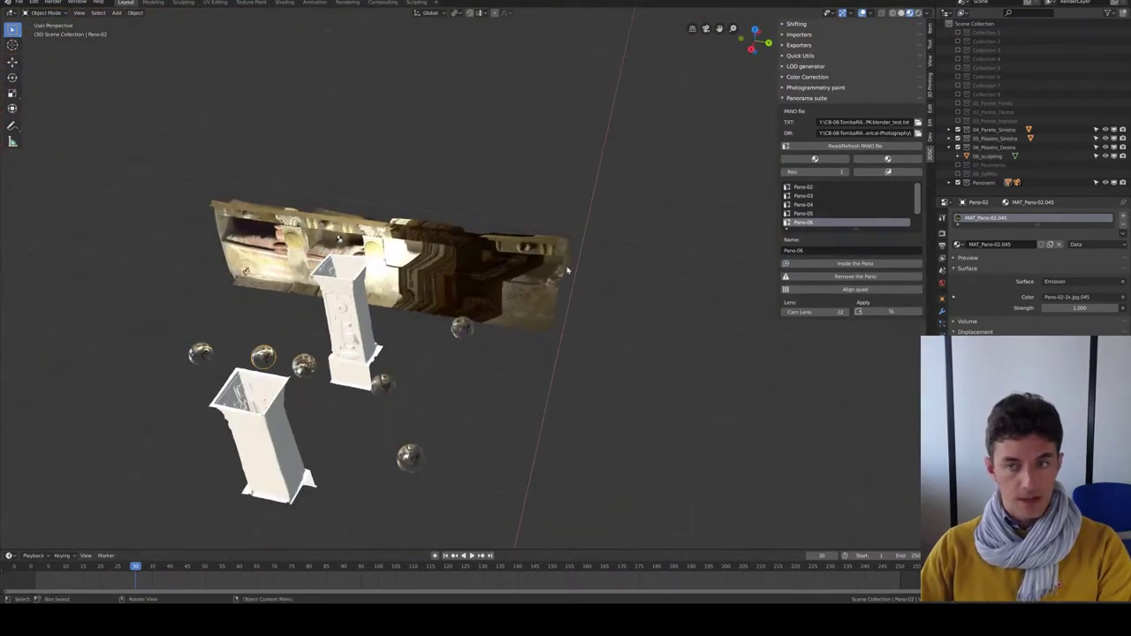
pyautogui.click(957, 147)
pyautogui.click(958, 138)
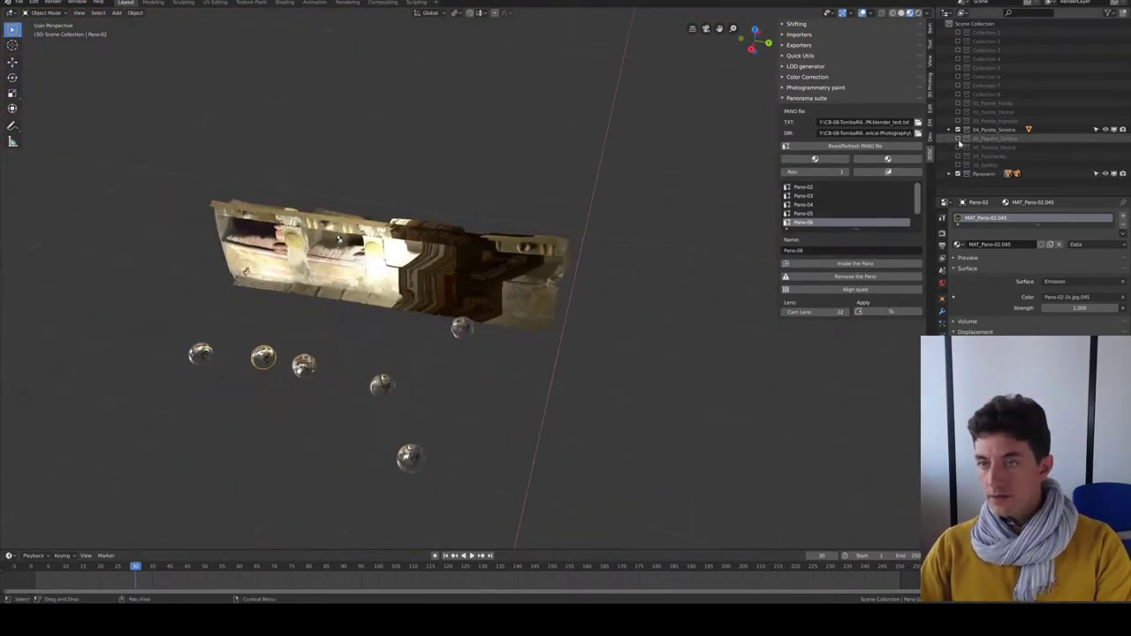
# Select the wall and the Pano-05, Pano-02, Pano-03 and Pano-06 spheres to inspect them
pyautogui.moveTo(397, 265)
pyautogui.mouseDown(button='middle')
pyautogui.moveTo(524, 279)
pyautogui.moveTo(482, 384)
pyautogui.moveTo(518, 348)
pyautogui.moveTo(394, 383)
pyautogui.moveTo(454, 386)
pyautogui.mouseUp(button='middle')
pyautogui.scroll(2, 524, 279)
pyautogui.click(525, 278)
pyautogui.scroll(-3, 518, 303)
pyautogui.scroll(2, 513, 320)
pyautogui.click(391, 362)
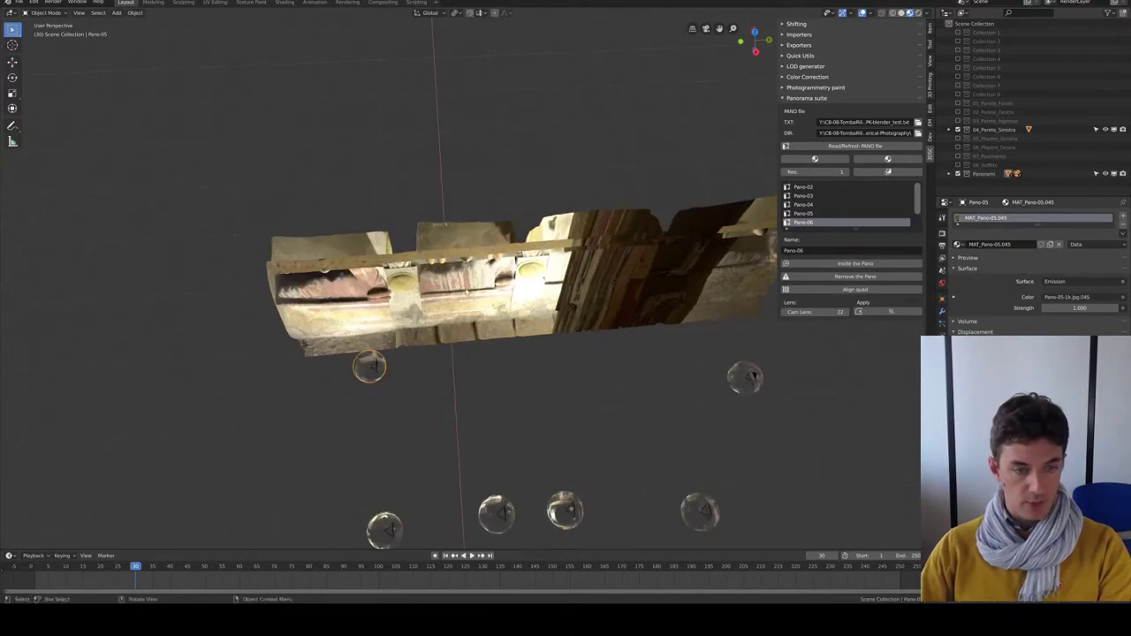
pyautogui.moveTo(444, 224)
pyautogui.mouseDown(button='middle')
pyautogui.moveTo(434, 315)
pyautogui.moveTo(389, 188)
pyautogui.mouseUp(button='middle')
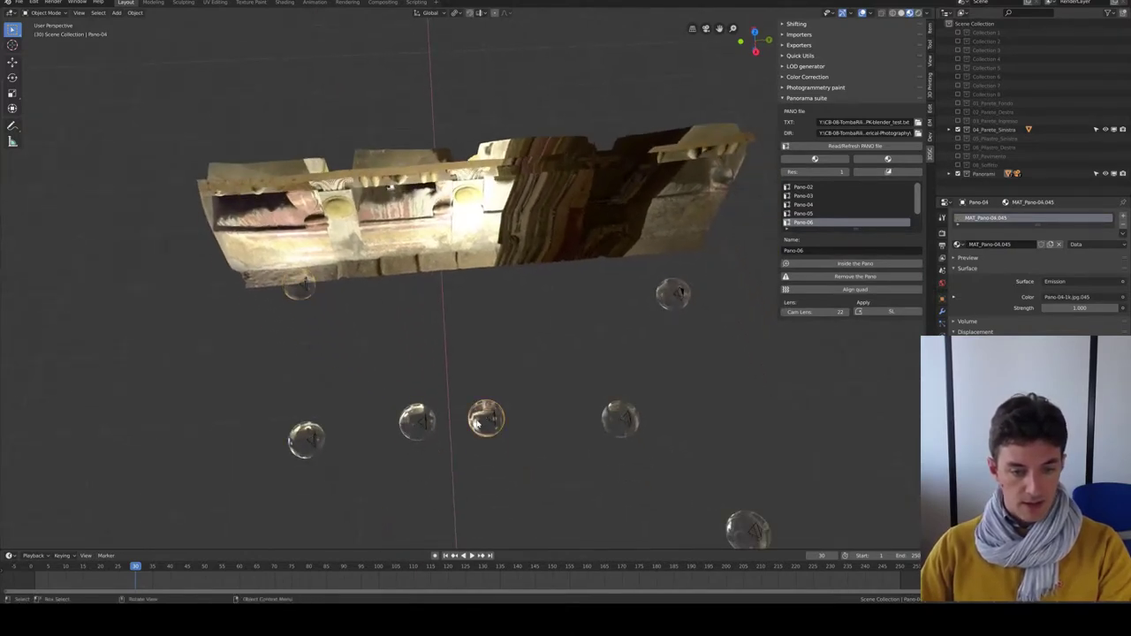
pyautogui.moveTo(446, 439); pyautogui.dragTo(415, 423, button='middle')
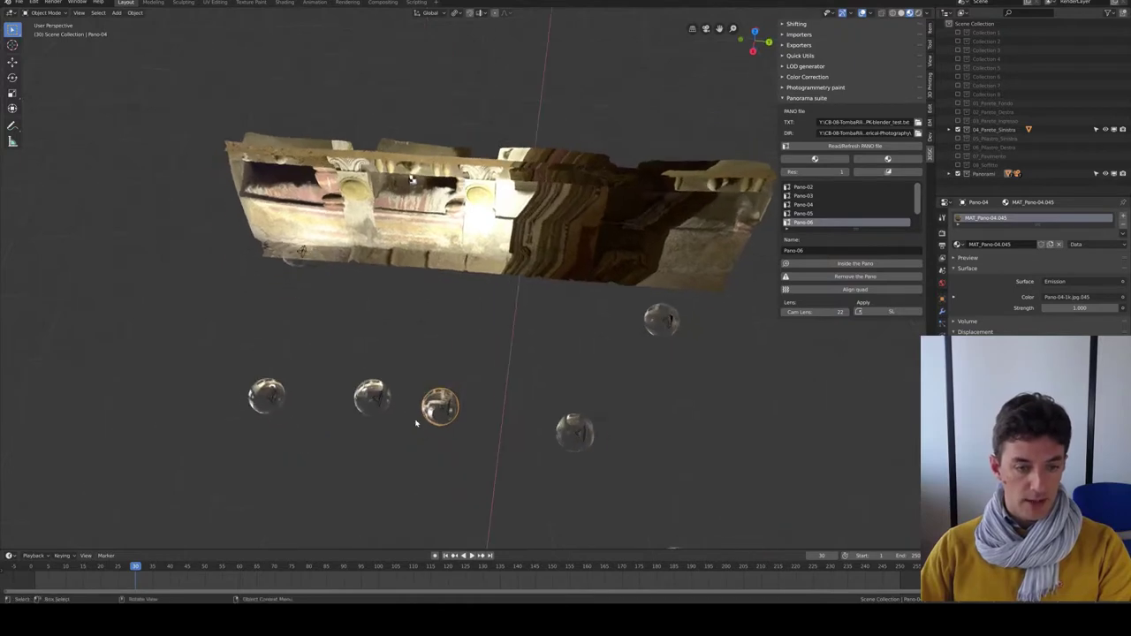
pyautogui.click(372, 400)
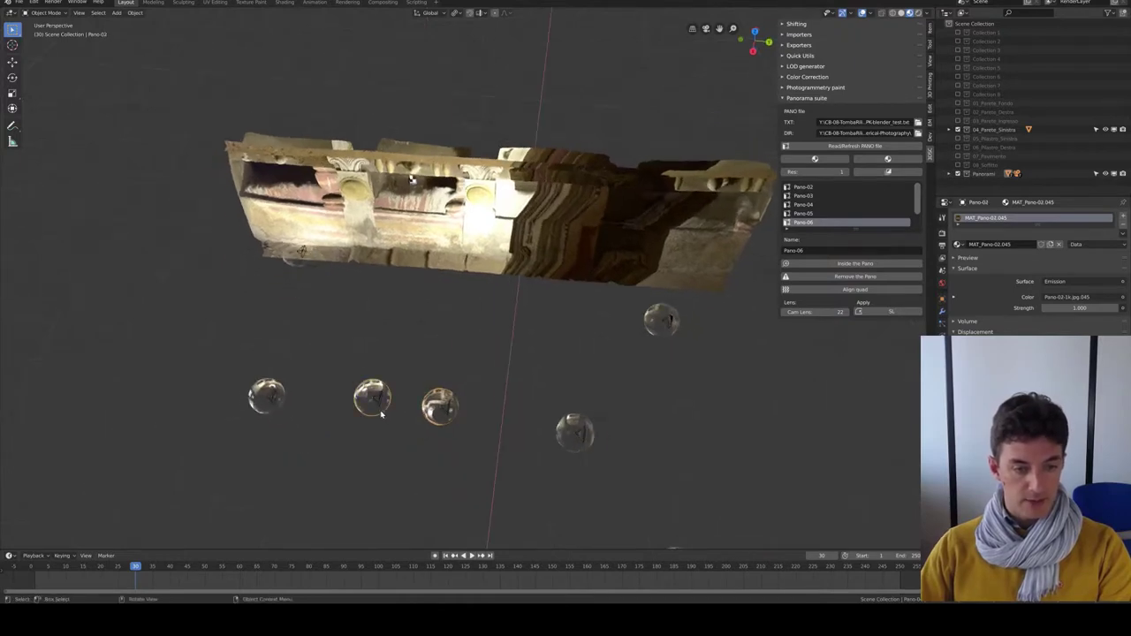
pyautogui.click(570, 428)
pyautogui.keyDown('shift'); pyautogui.moveTo(651, 350); pyautogui.dragTo(553, 356, button='middle'); pyautogui.keyUp('shift')
pyautogui.click(615, 327)
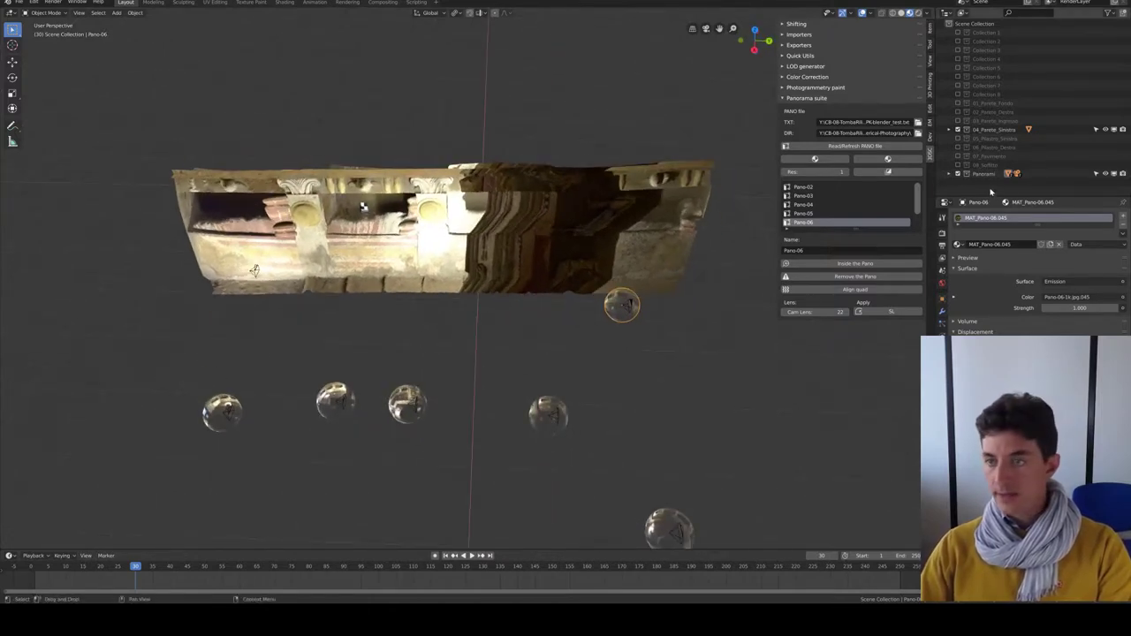
# Make Pano-03 the current panorama, leaving only the textured left wall visible
pyautogui.click(956, 137)
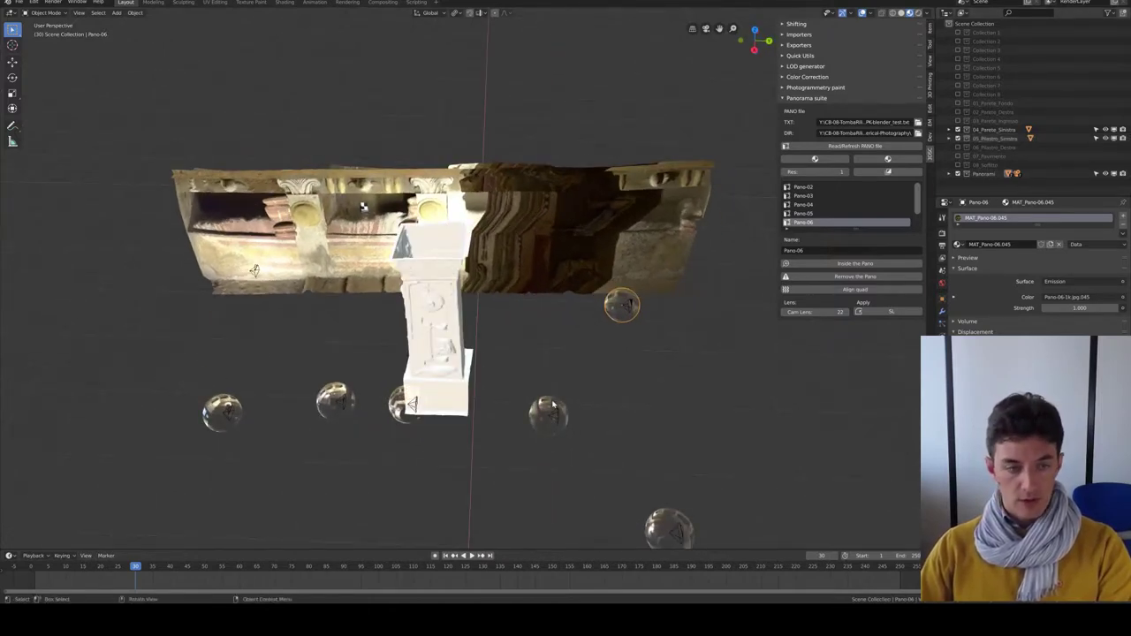
pyautogui.click(552, 405)
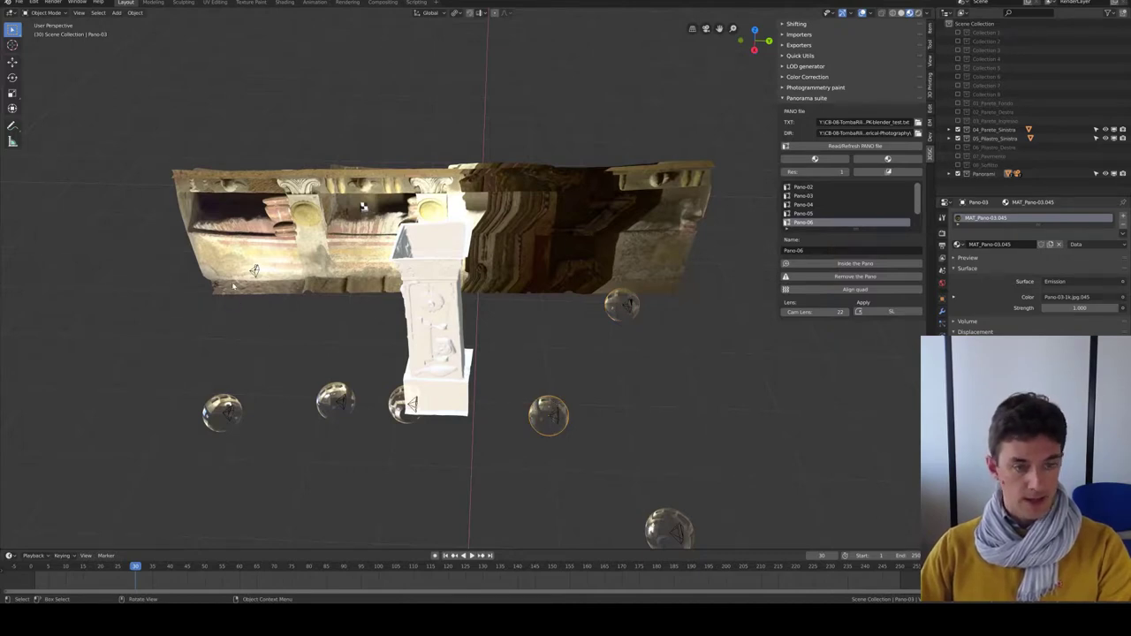
pyautogui.click(957, 138)
pyautogui.click(956, 129)
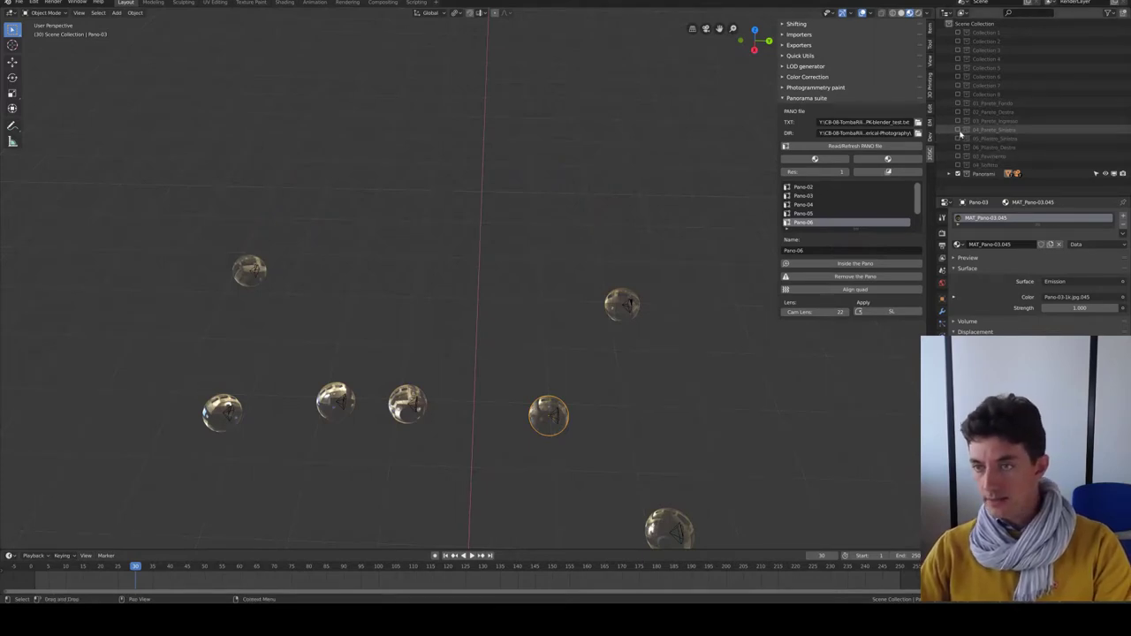
pyautogui.click(957, 129)
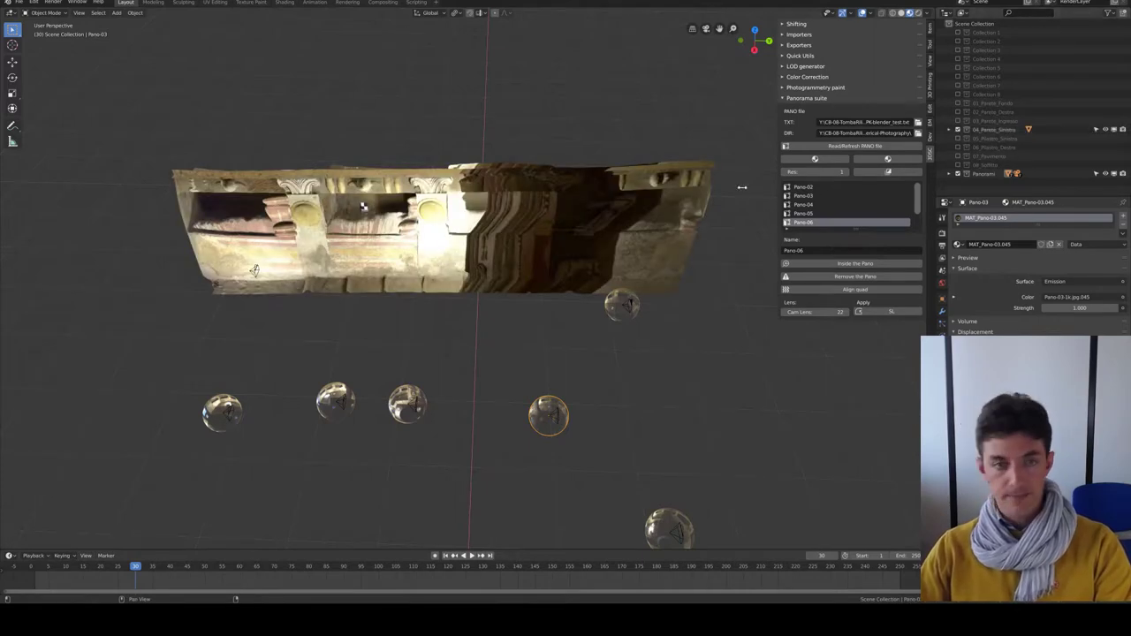
pyautogui.click(804, 196)
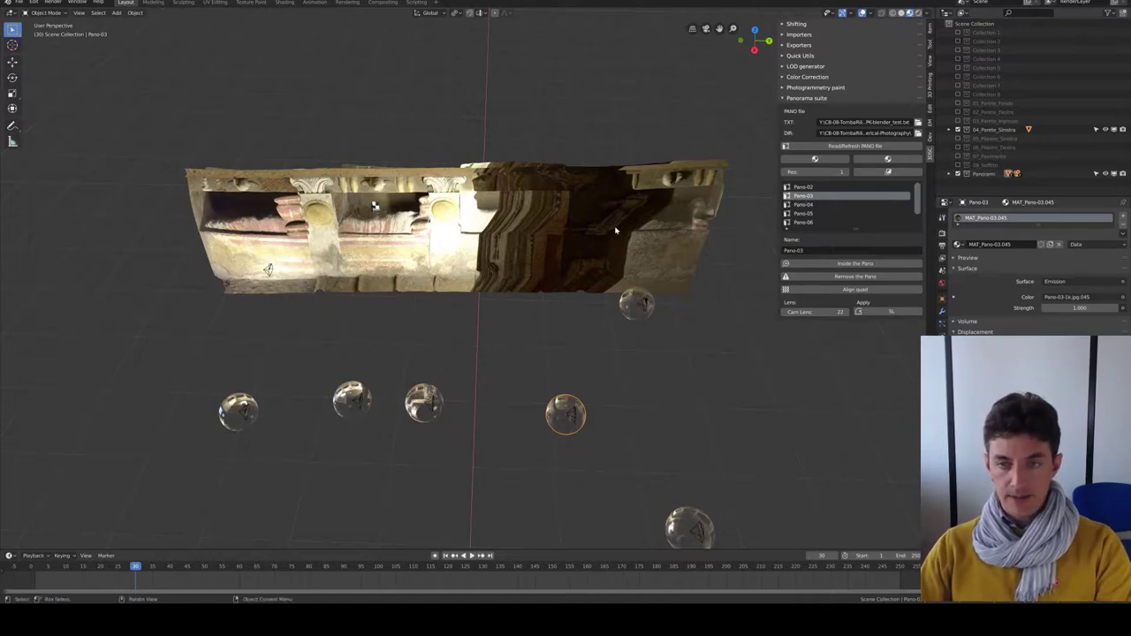
# Switch to Texture Paint mode and paint Pano-03 strokes over the wall and column
pyautogui.click(53, 13)
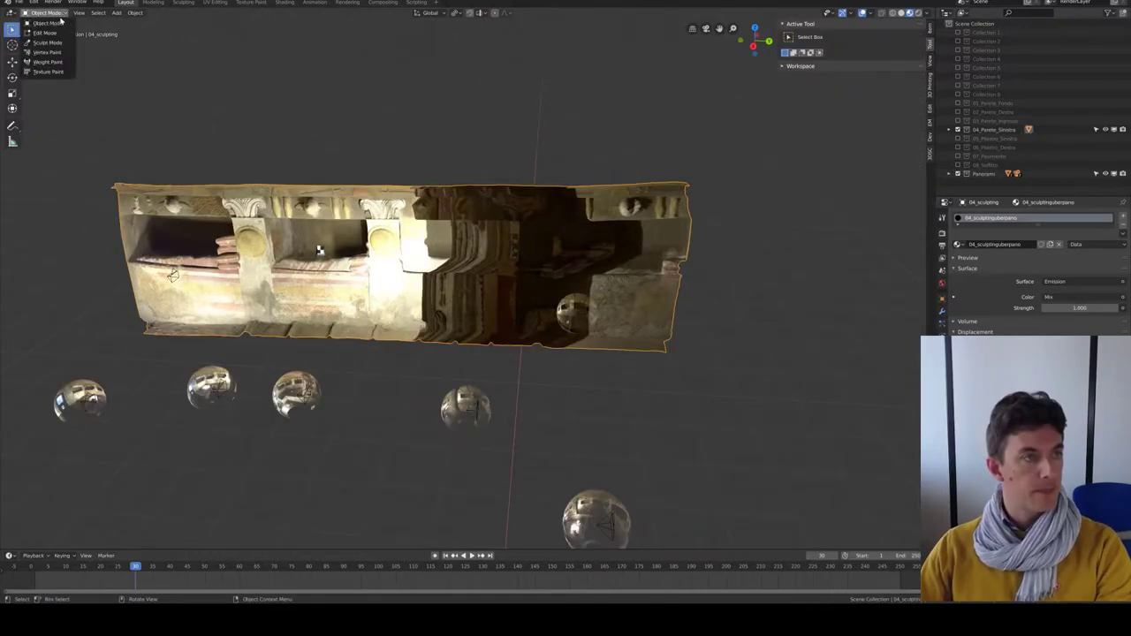
pyautogui.click(45, 71)
pyautogui.scroll(5, 487, 236)
pyautogui.scroll(-1, 487, 236)
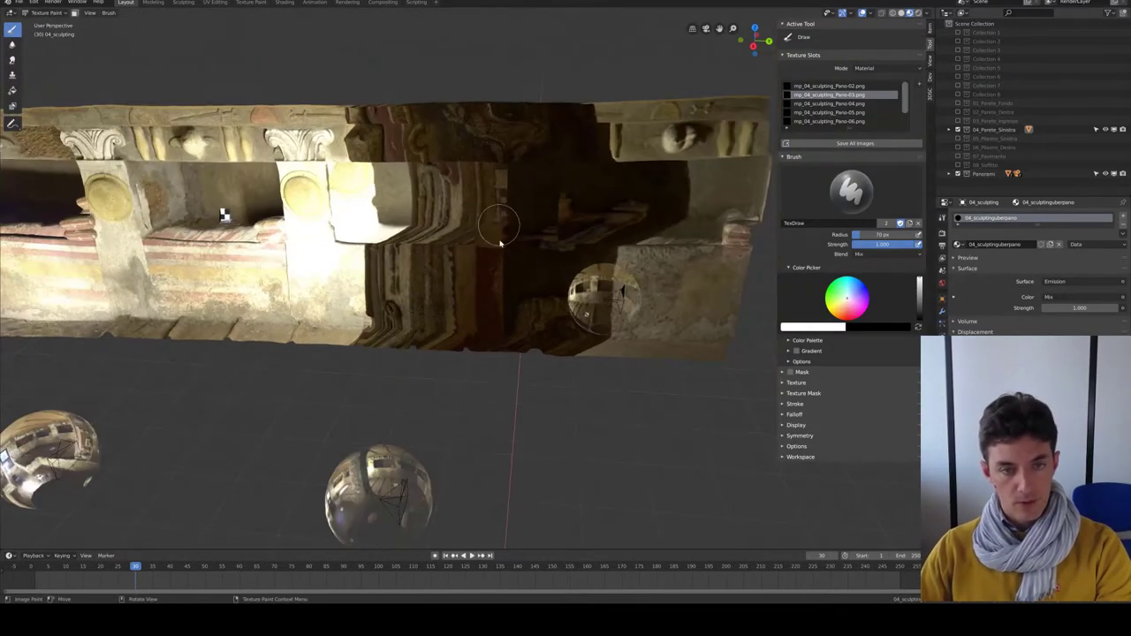
pyautogui.moveTo(541, 168)
pyautogui.mouseDown()
pyautogui.moveTo(405, 129)
pyautogui.moveTo(448, 154)
pyautogui.moveTo(575, 141)
pyautogui.moveTo(581, 159)
pyautogui.moveTo(546, 277)
pyautogui.moveTo(494, 243)
pyautogui.moveTo(405, 285)
pyautogui.moveTo(363, 197)
pyautogui.moveTo(361, 319)
pyautogui.moveTo(432, 315)
pyautogui.mouseUp()
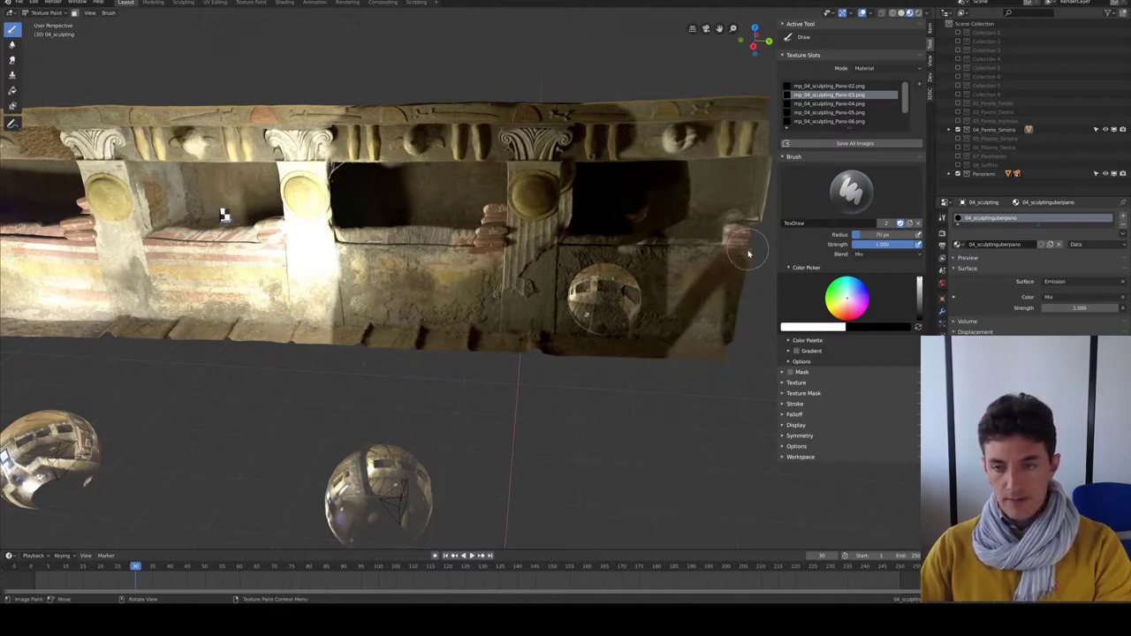
pyautogui.moveTo(705, 275)
pyautogui.mouseDown()
pyautogui.moveTo(744, 146)
pyautogui.moveTo(746, 165)
pyautogui.moveTo(706, 156)
pyautogui.mouseUp()
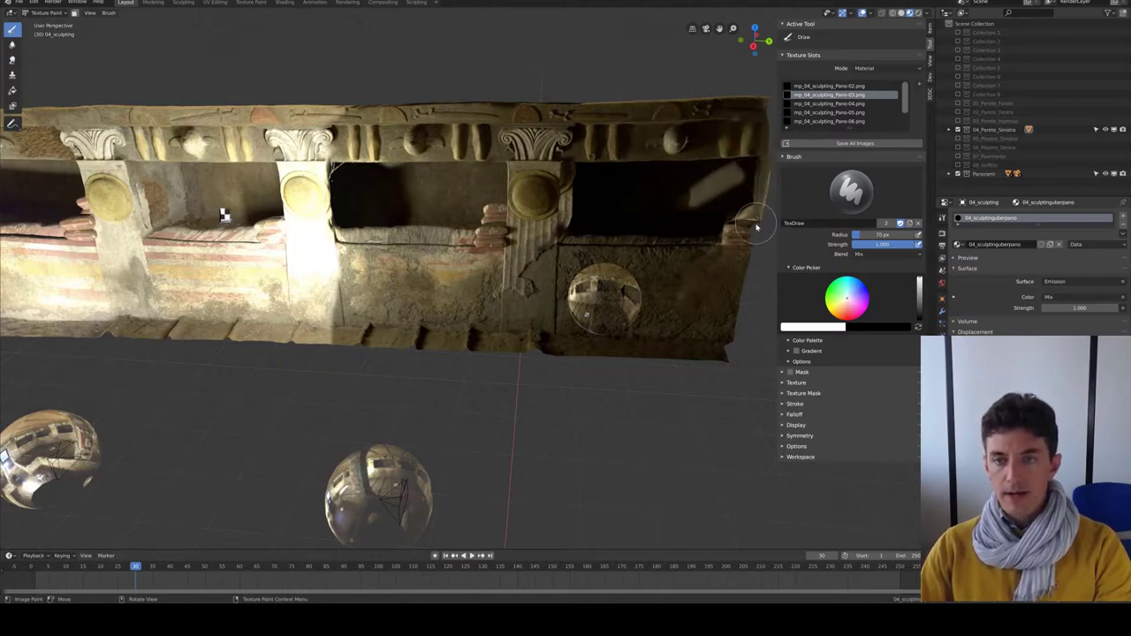
pyautogui.moveTo(573, 216)
pyautogui.mouseDown()
pyautogui.moveTo(537, 251)
pyautogui.moveTo(568, 256)
pyautogui.mouseUp()
# Undo the stray paint scribbles and bring the wall back to a near-frontal view
pyautogui.scroll(-3, 665, 268)
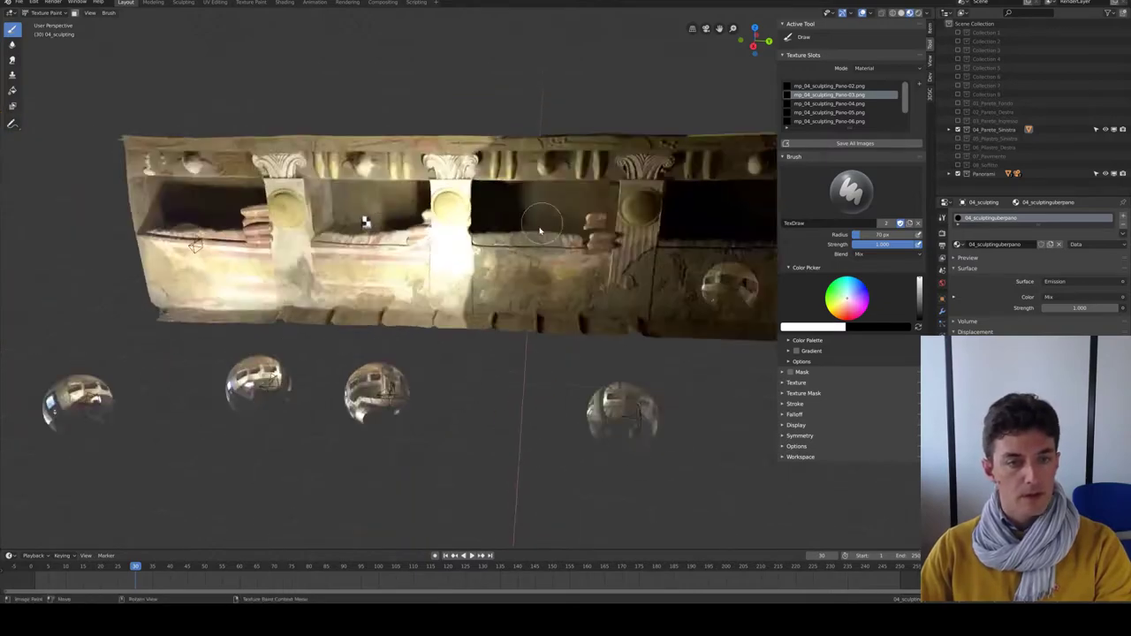
pyautogui.scroll(5, 521, 179)
pyautogui.moveTo(522, 179); pyautogui.dragTo(525, 326, button='middle')
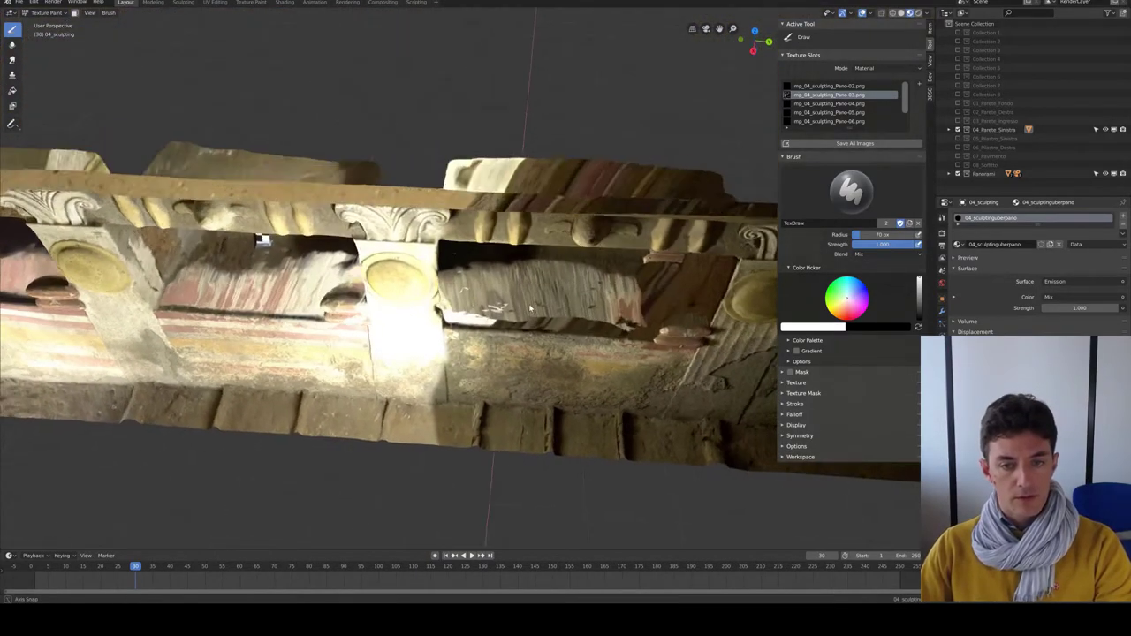
pyautogui.hotkey('ctrl', 'z')
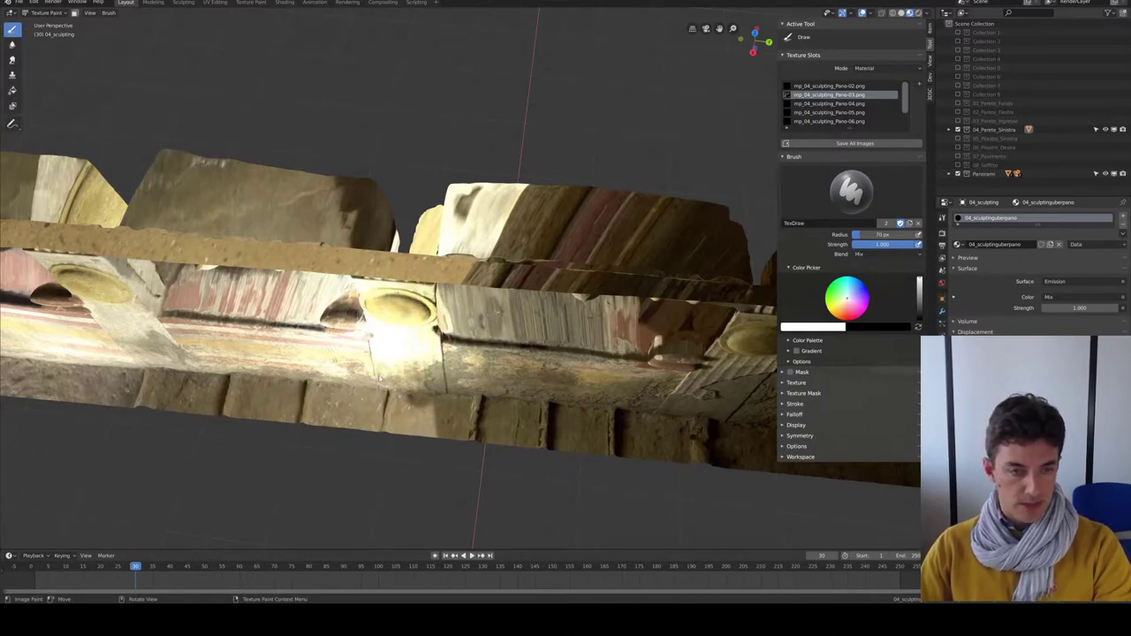
pyautogui.moveTo(422, 369); pyautogui.dragTo(508, 274, button='middle')
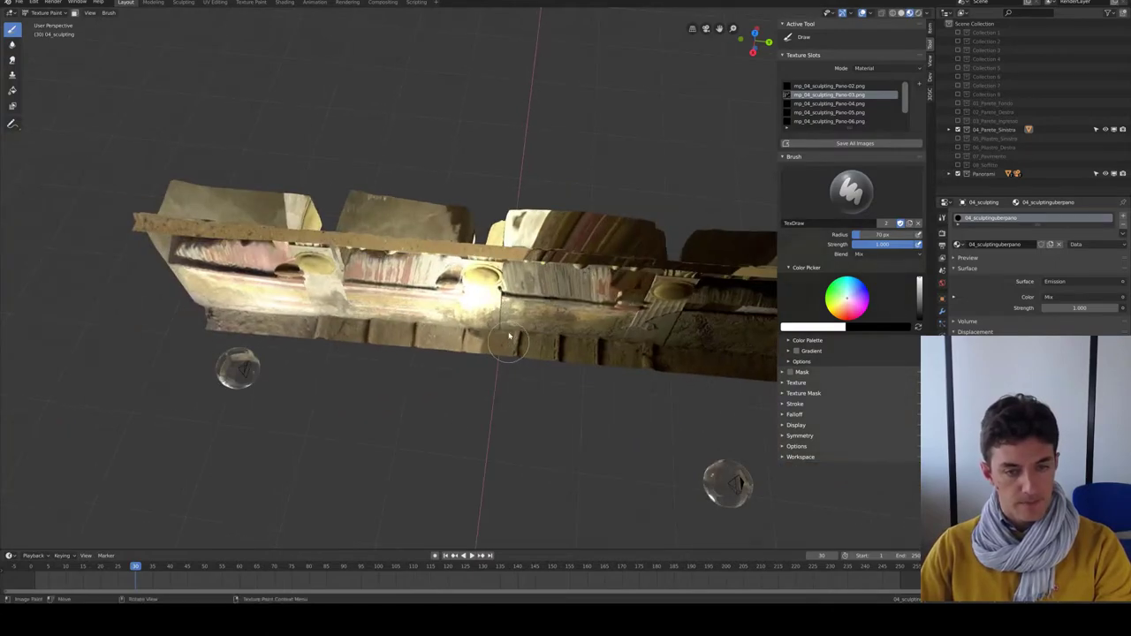
pyautogui.scroll(5, 508, 273)
pyautogui.scroll(-2, 508, 273)
pyautogui.scroll(3, 509, 252)
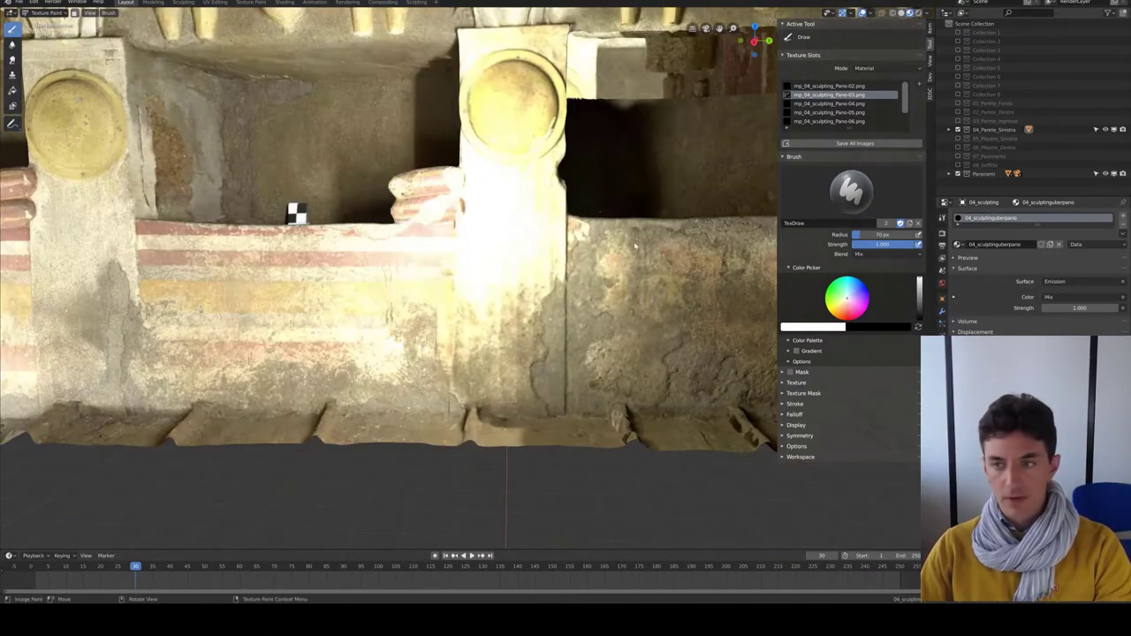
# Exclude the Panorami collection to hide the spheres, undo a dark base stroke, and open the 3DSC panorama settings
pyautogui.click(956, 174)
pyautogui.scroll(-3, 474, 277)
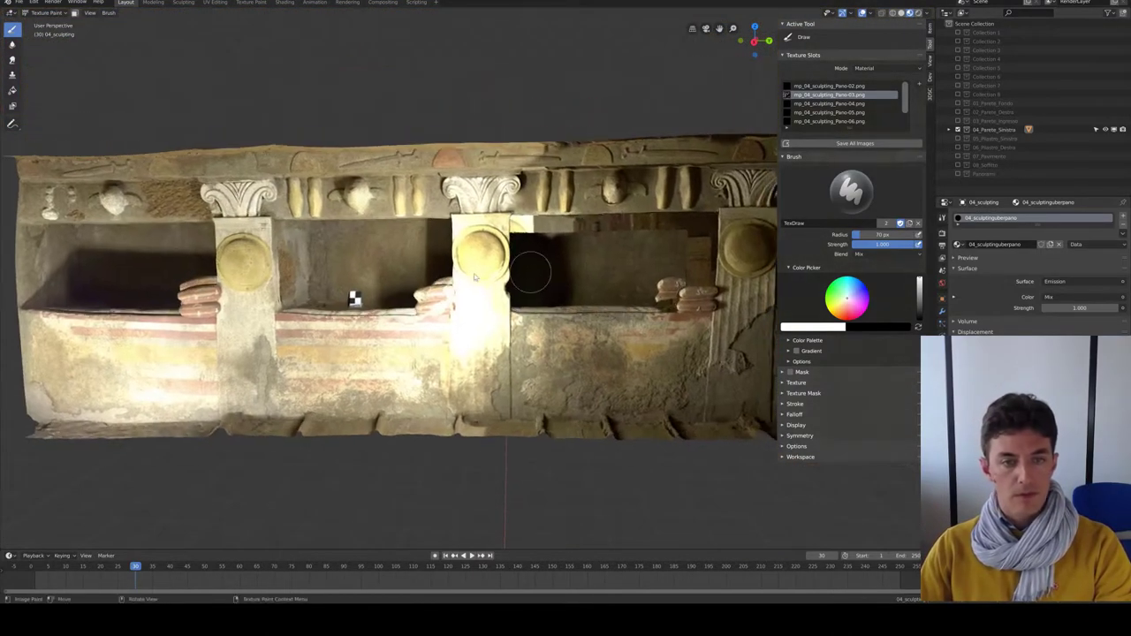
pyautogui.moveTo(466, 424); pyautogui.dragTo(432, 369)
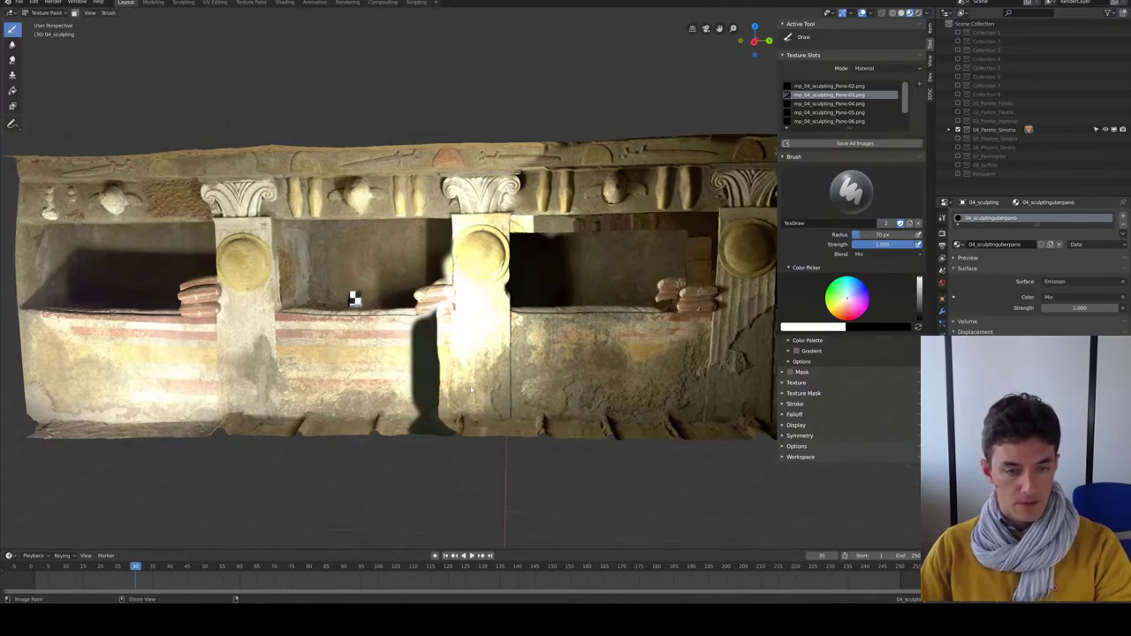
pyautogui.hotkey('ctrl', 'z')
pyautogui.scroll(-3, 460, 362)
pyautogui.moveTo(484, 354)
pyautogui.mouseDown(button='middle')
pyautogui.moveTo(492, 323)
pyautogui.moveTo(530, 323)
pyautogui.mouseUp(button='middle')
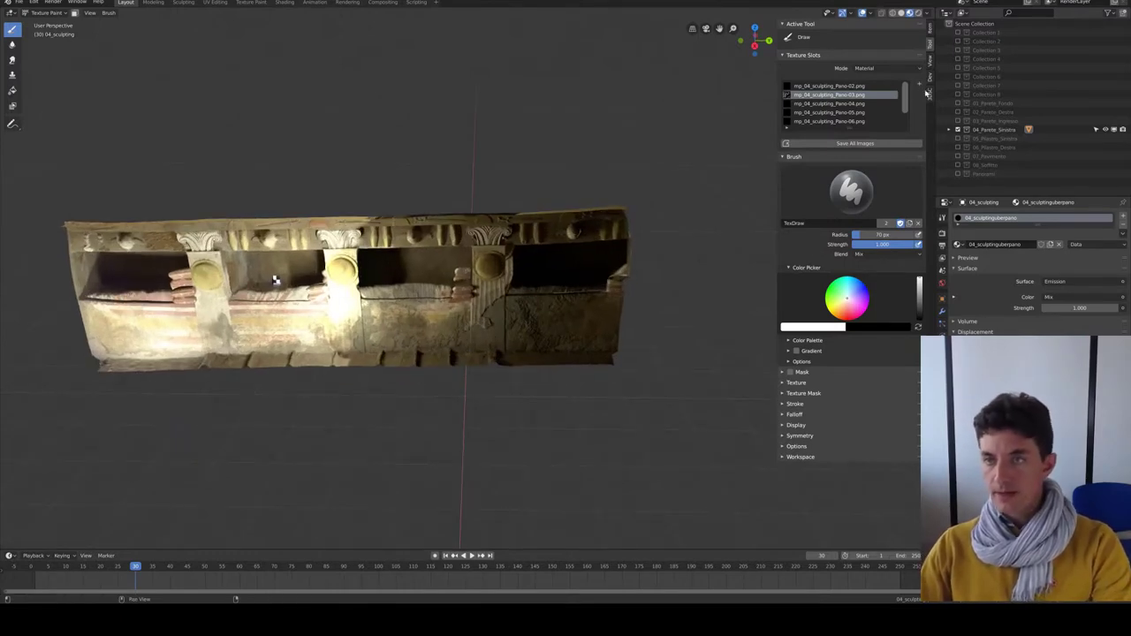
pyautogui.click(929, 92)
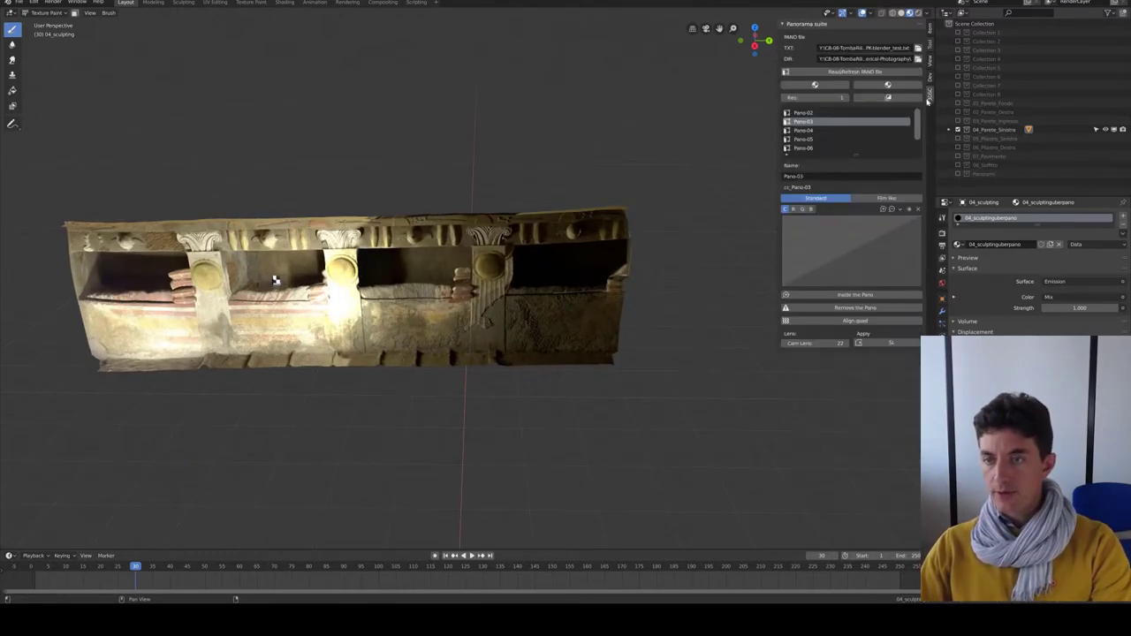
# Add a point on Pano-03's colour curve to brighten the wall, then check it from several angles
pyautogui.click(854, 246)
pyautogui.click(853, 245)
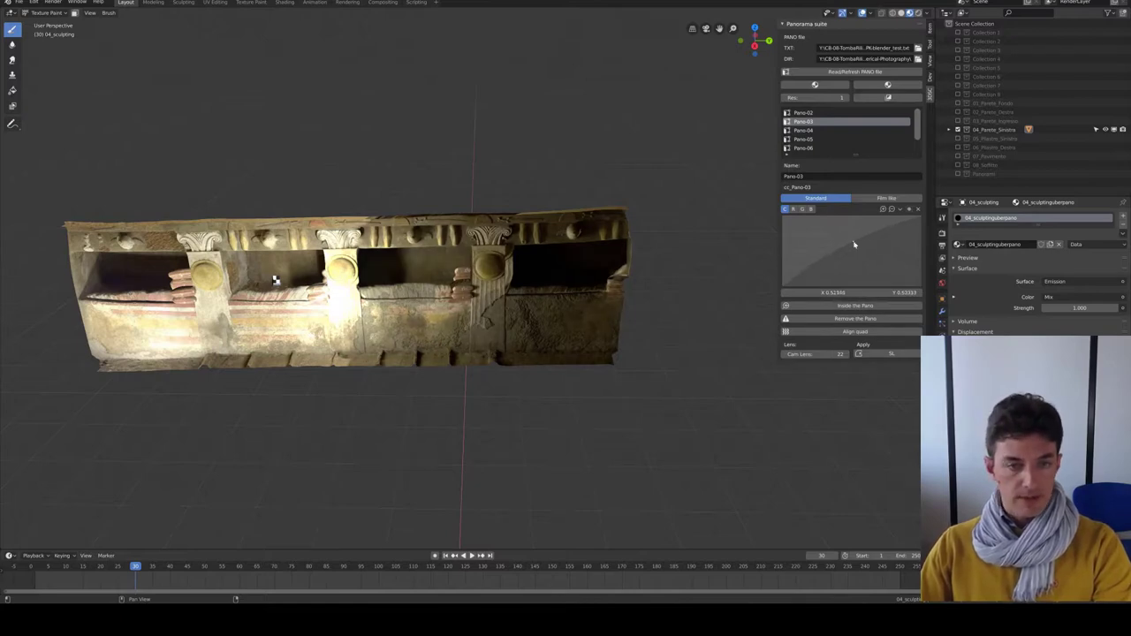
pyautogui.click(848, 235)
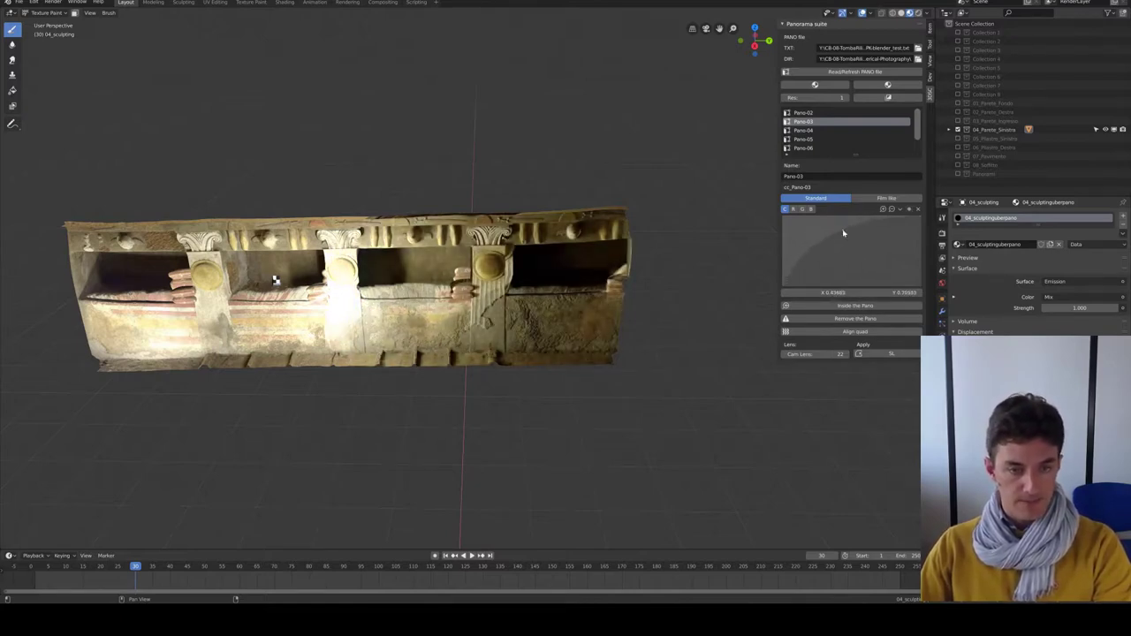
pyautogui.moveTo(453, 307); pyautogui.dragTo(734, 256, button='middle')
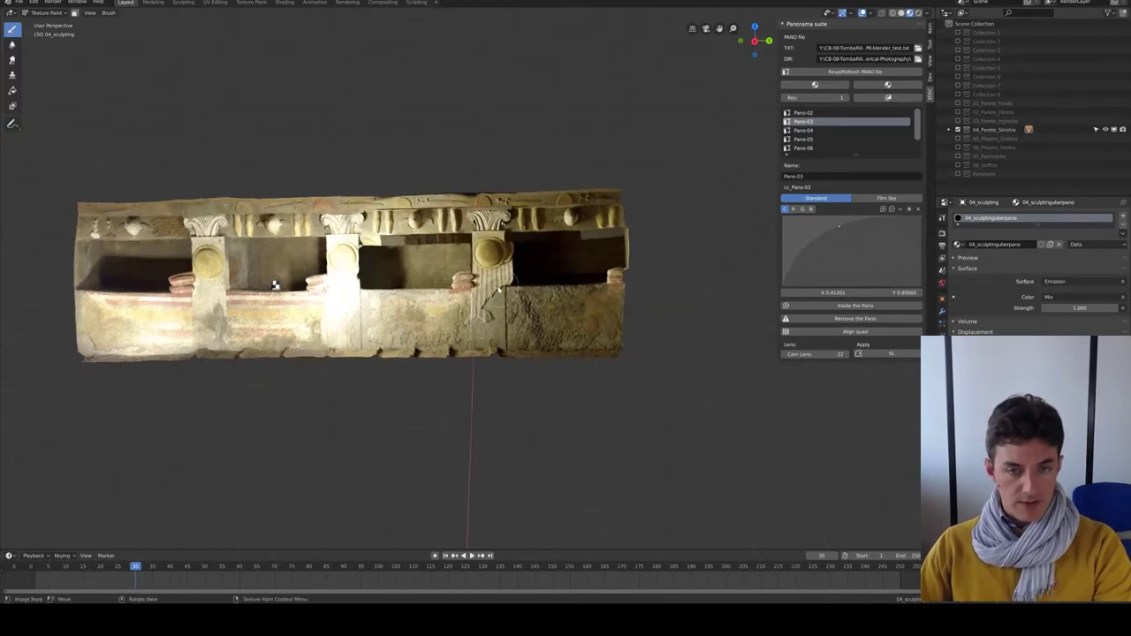
pyautogui.scroll(2, 454, 306)
pyautogui.keyDown('shift'); pyautogui.moveTo(454, 307); pyautogui.dragTo(488, 298, button='middle'); pyautogui.keyUp('shift')
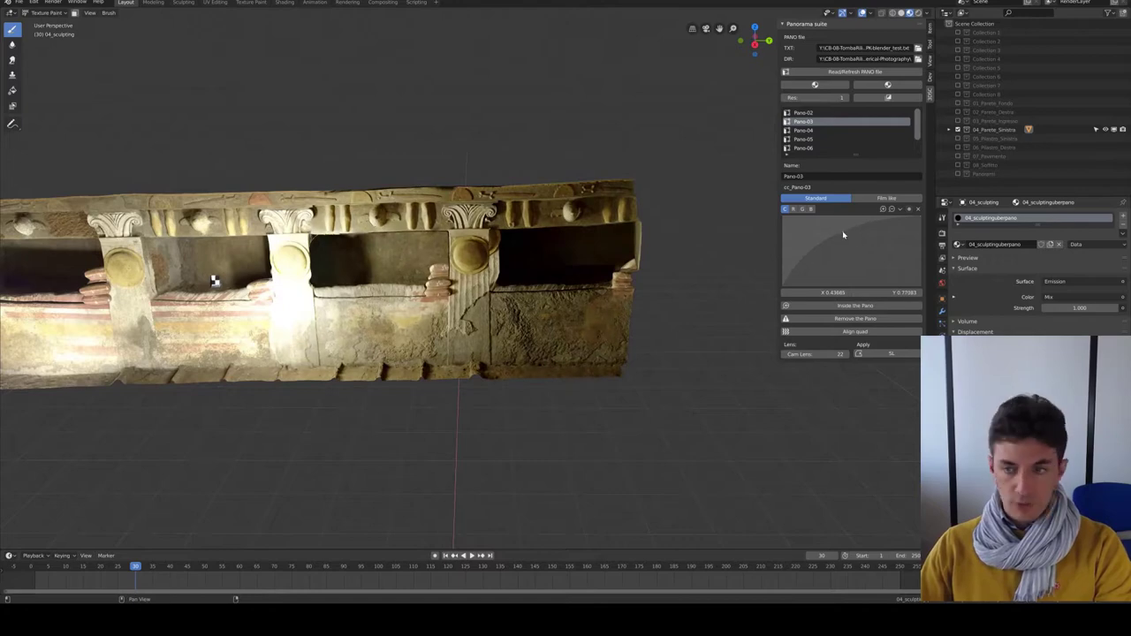
pyautogui.moveTo(575, 374); pyautogui.dragTo(615, 378, button='middle')
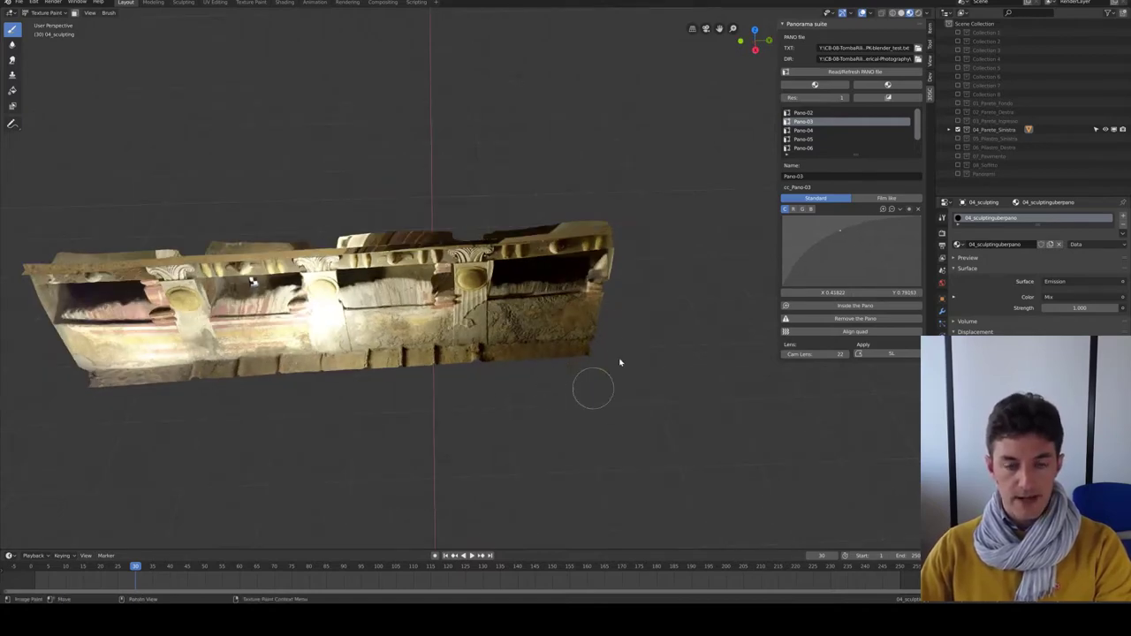
pyautogui.moveTo(533, 391)
pyautogui.mouseDown(button='middle')
pyautogui.moveTo(589, 348)
pyautogui.moveTo(552, 341)
pyautogui.mouseUp(button='middle')
pyautogui.scroll(3, 552, 344)
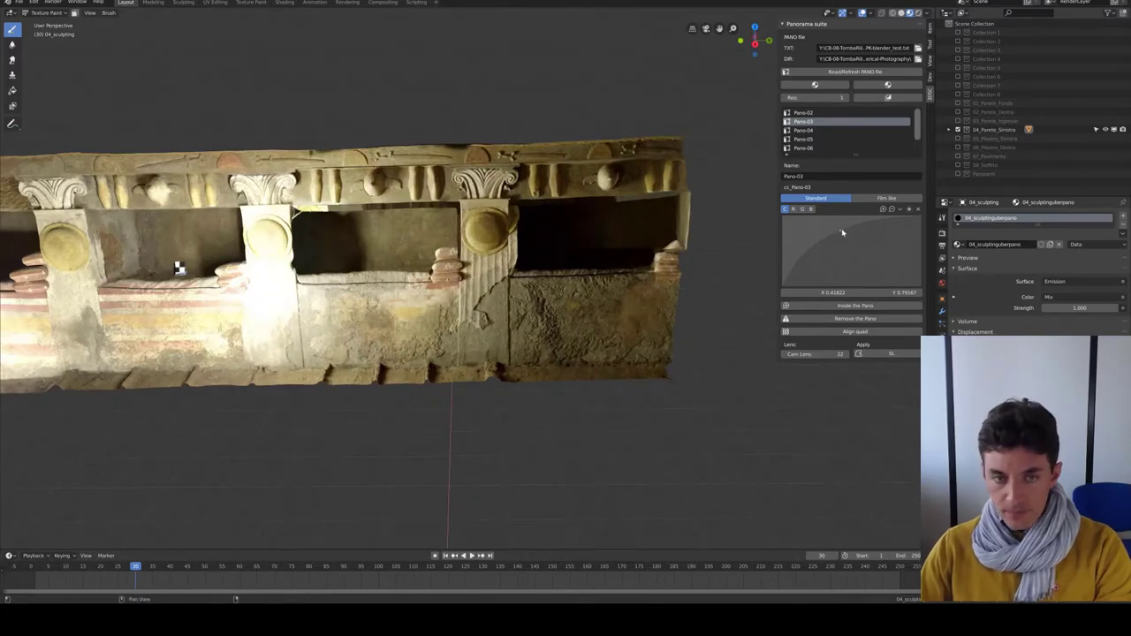
# Lower Pano-03's curve point slightly, review the wall, and make Pano-05 the active panorama
pyautogui.moveTo(830, 228); pyautogui.dragTo(836, 237)
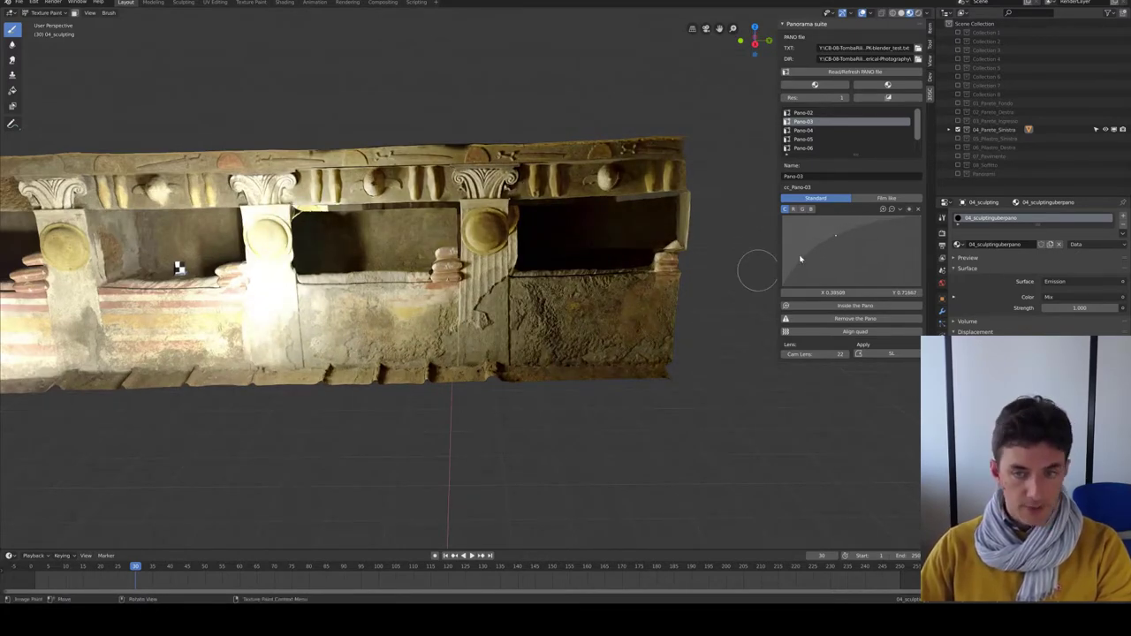
pyautogui.moveTo(835, 235); pyautogui.dragTo(834, 244)
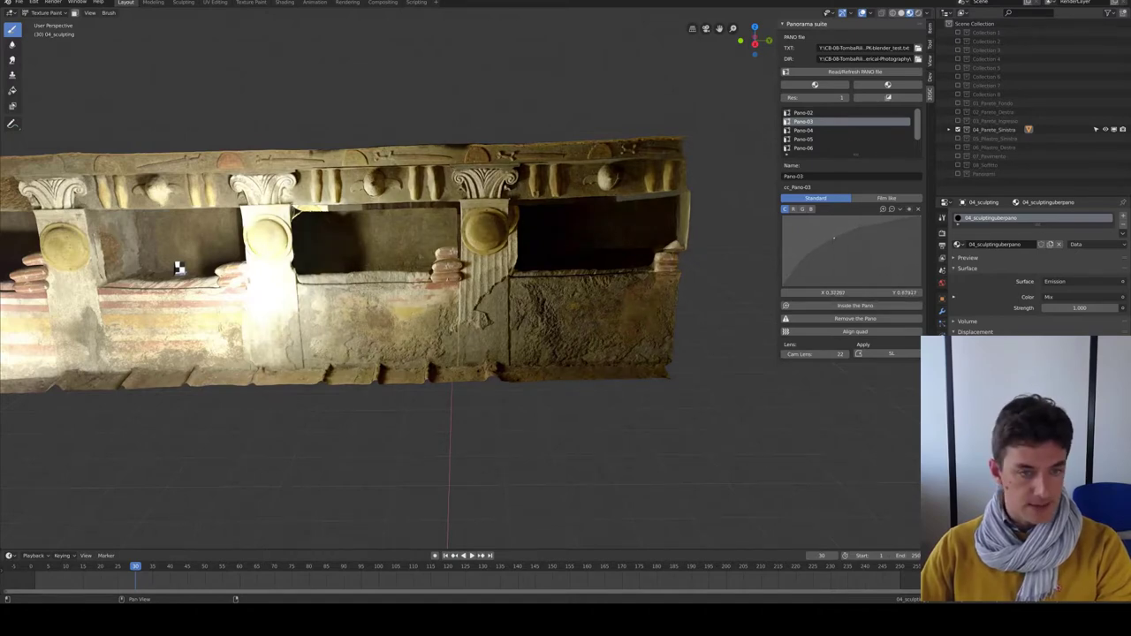
pyautogui.moveTo(611, 259); pyautogui.dragTo(501, 309, button='middle')
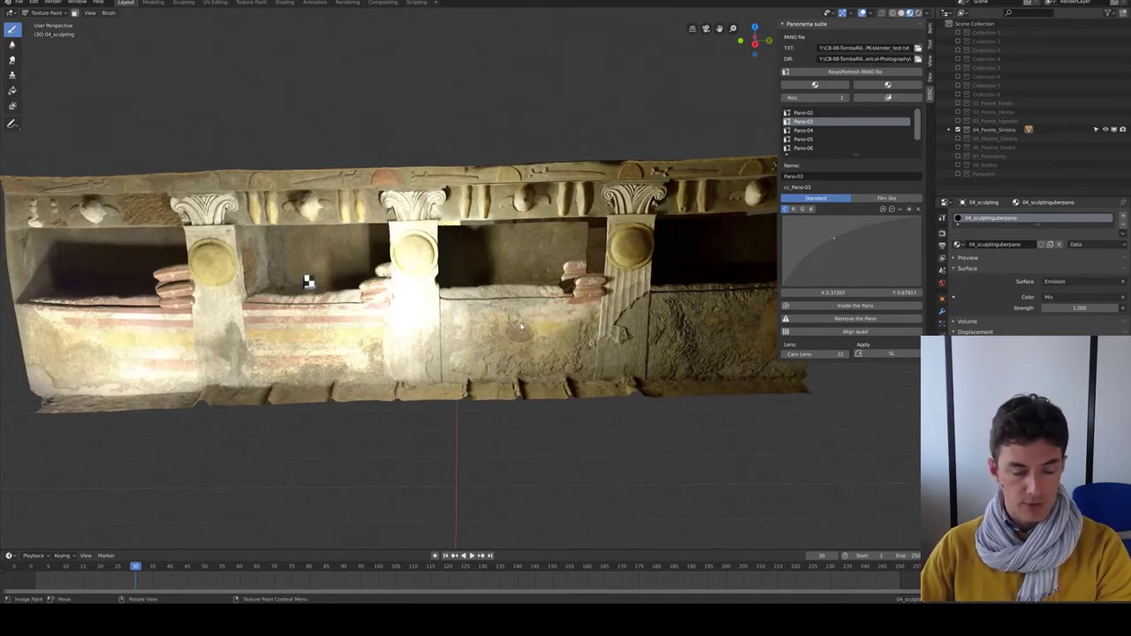
pyautogui.moveTo(600, 325)
pyautogui.mouseDown(button='middle')
pyautogui.moveTo(607, 288)
pyautogui.moveTo(512, 310)
pyautogui.moveTo(542, 295)
pyautogui.mouseUp(button='middle')
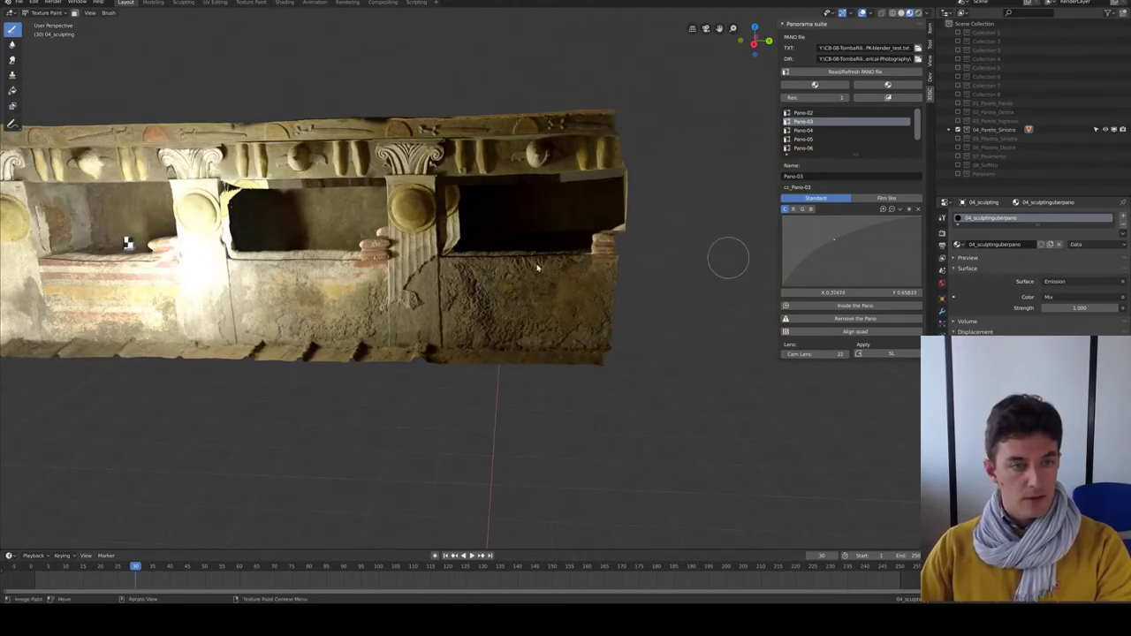
pyautogui.moveTo(128, 243); pyautogui.dragTo(518, 253, button='middle')
pyautogui.click(809, 140)
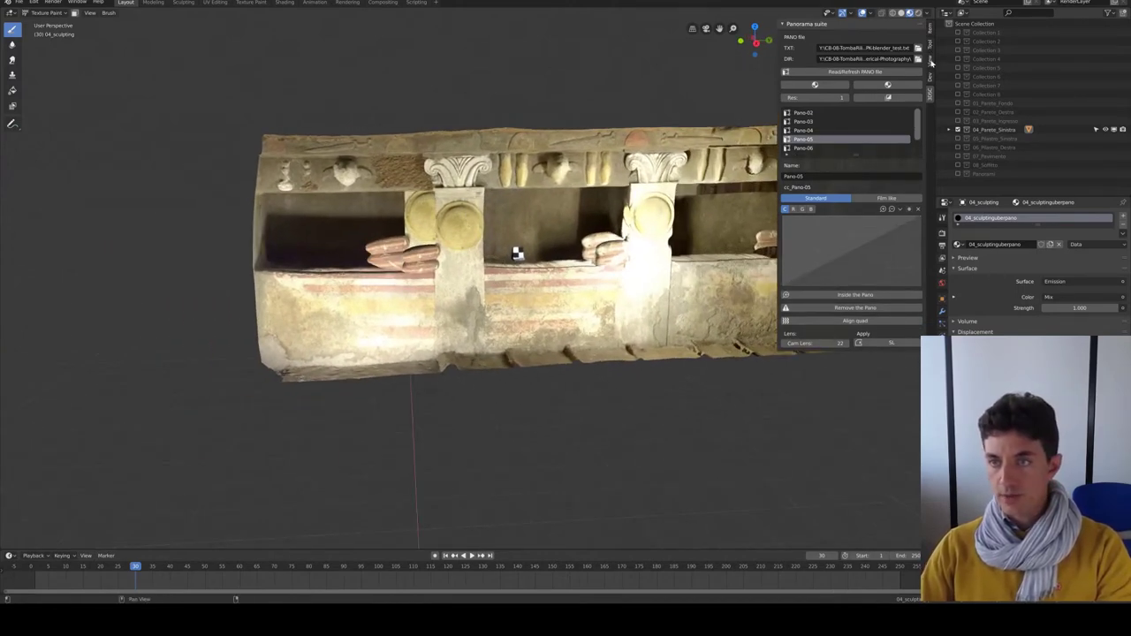
# Switch the paint slot to Pano-05, paint it over the lower-left wall, and review from several angles
pyautogui.click(929, 45)
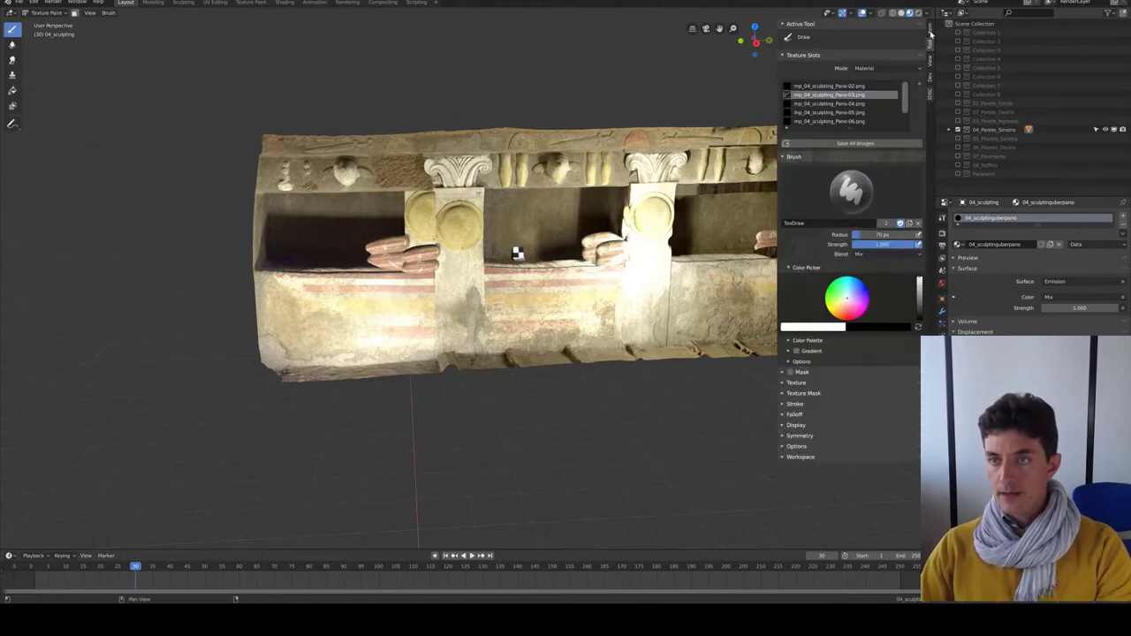
pyautogui.click(854, 113)
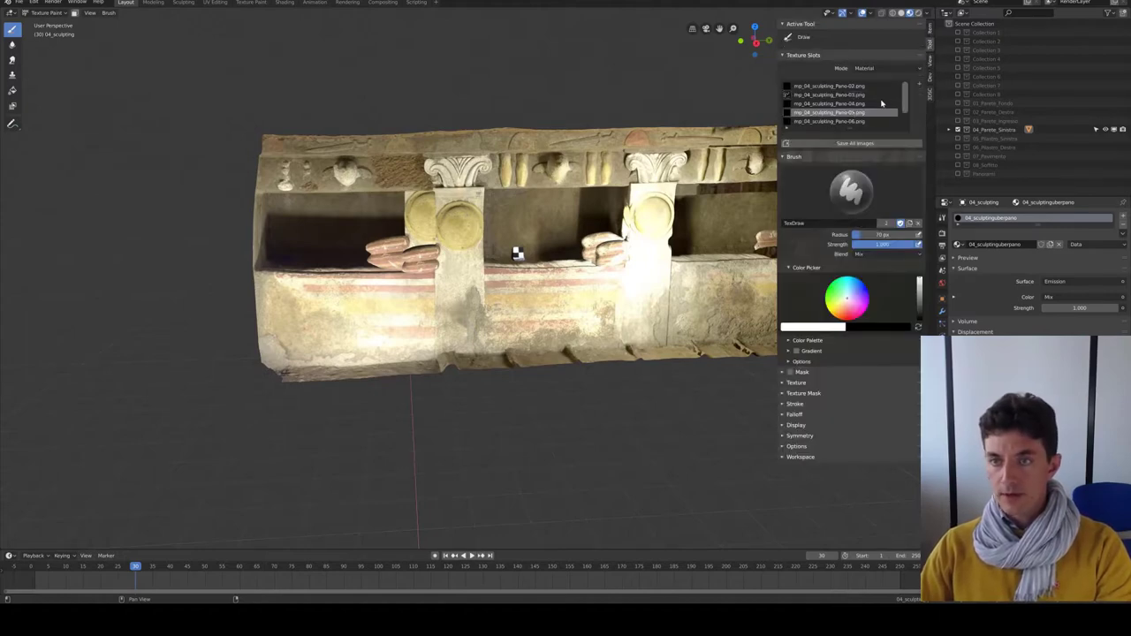
pyautogui.moveTo(530, 265); pyautogui.dragTo(543, 260, button='middle')
pyautogui.moveTo(422, 291)
pyautogui.mouseDown()
pyautogui.moveTo(303, 291)
pyautogui.moveTo(379, 300)
pyautogui.moveTo(428, 256)
pyautogui.moveTo(426, 190)
pyautogui.moveTo(451, 181)
pyautogui.mouseUp()
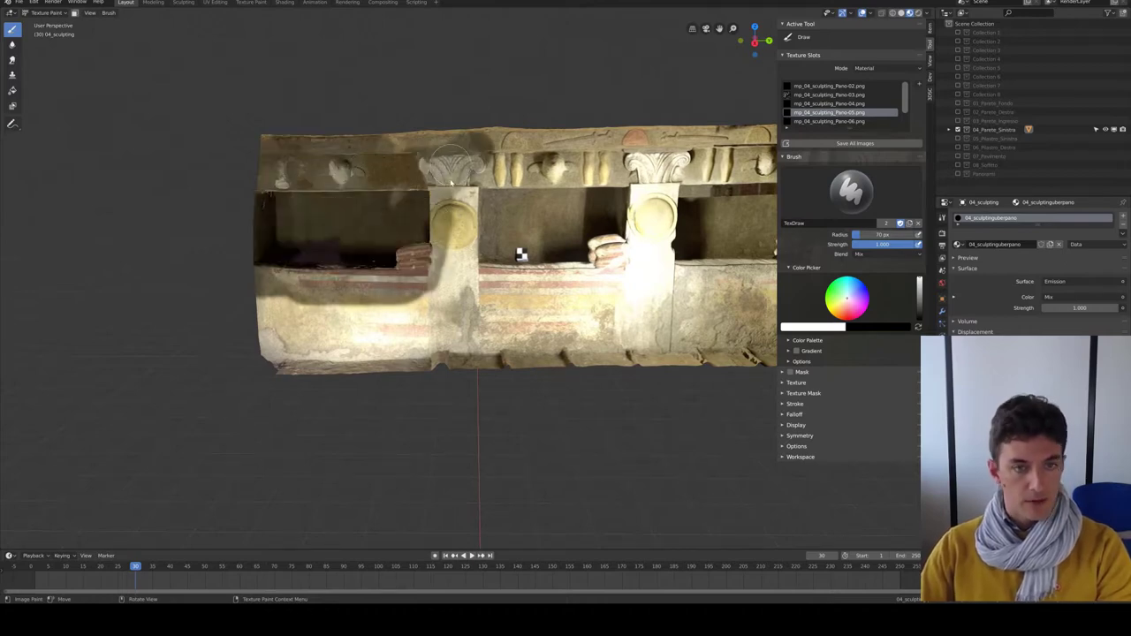
pyautogui.moveTo(522, 255)
pyautogui.mouseDown(button='middle')
pyautogui.moveTo(328, 182)
pyautogui.moveTo(463, 255)
pyautogui.moveTo(522, 235)
pyautogui.moveTo(329, 331)
pyautogui.moveTo(391, 394)
pyautogui.moveTo(354, 380)
pyautogui.mouseUp(button='middle')
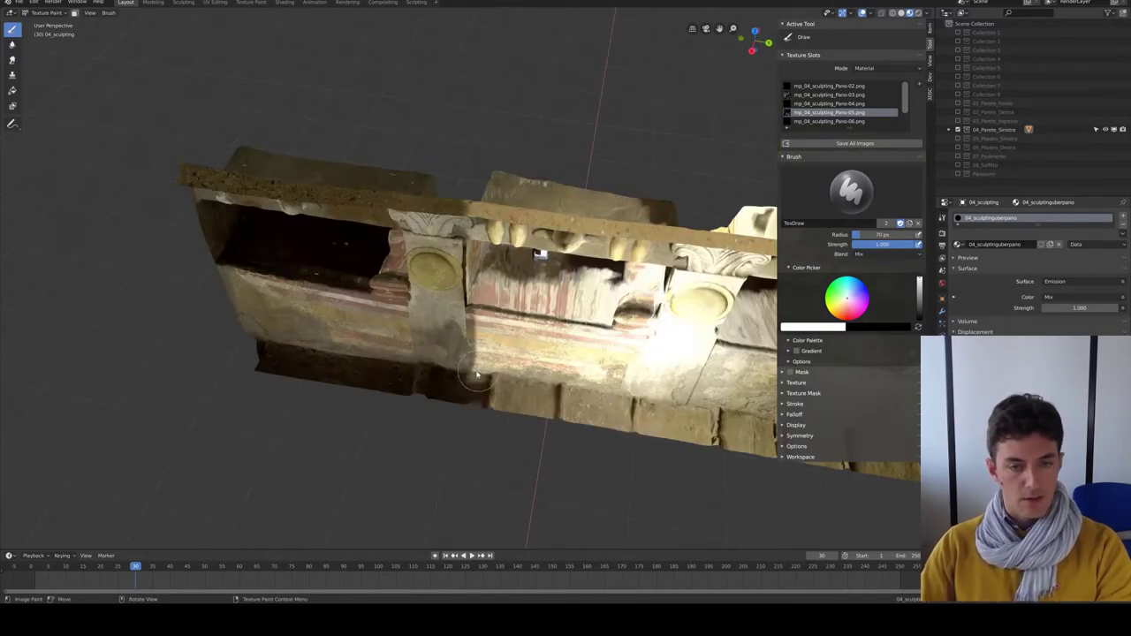
pyautogui.moveTo(477, 376)
pyautogui.mouseDown(button='middle')
pyautogui.moveTo(517, 247)
pyautogui.moveTo(450, 232)
pyautogui.moveTo(464, 208)
pyautogui.moveTo(530, 230)
pyautogui.mouseUp(button='middle')
pyautogui.scroll(-3, 518, 247)
pyautogui.scroll(2, 472, 191)
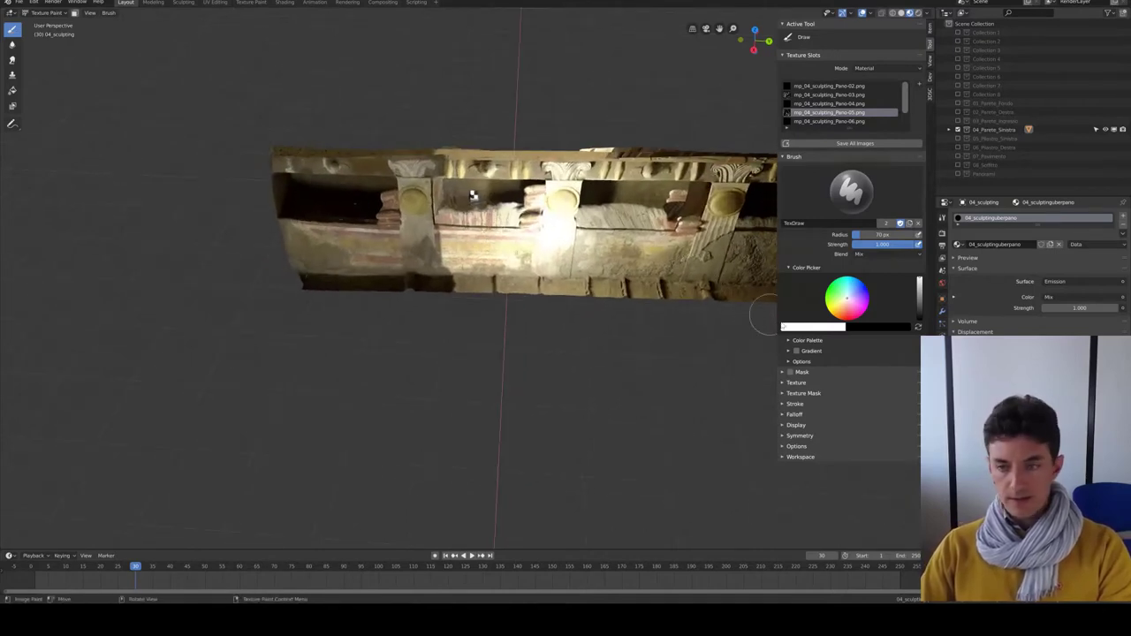
# Inspect the brightened Pano-05 wall section up close in the Panorama suite, then select Pano-06
pyautogui.click(930, 95)
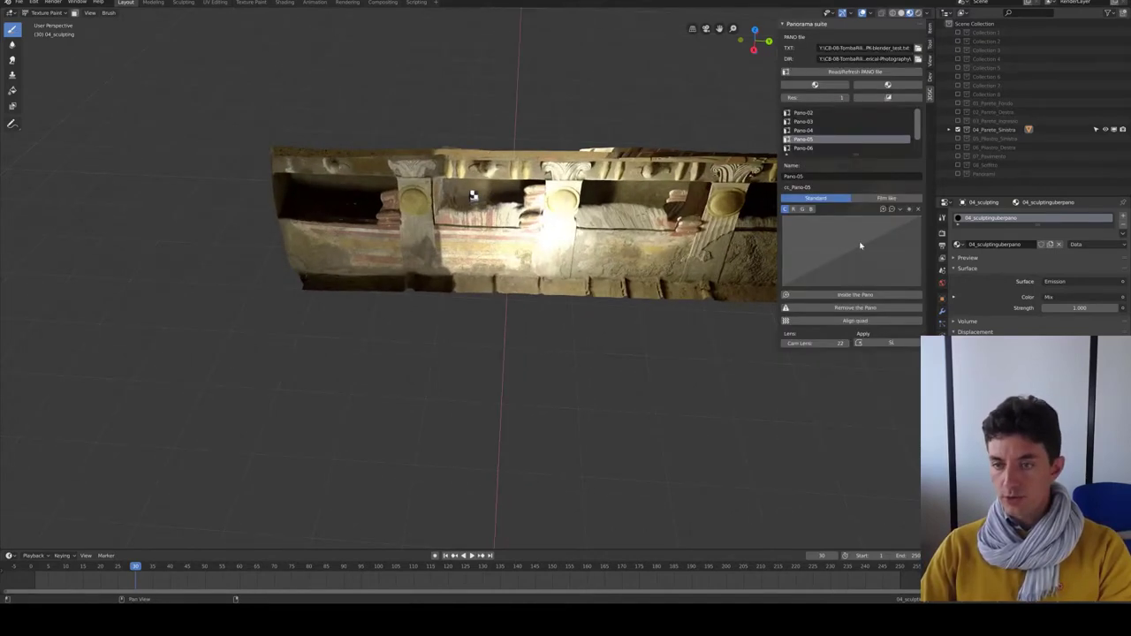
pyautogui.moveTo(521, 226)
pyautogui.mouseDown(button='middle')
pyautogui.moveTo(541, 240)
pyautogui.moveTo(472, 228)
pyautogui.mouseUp(button='middle')
pyautogui.scroll(1, 540, 240)
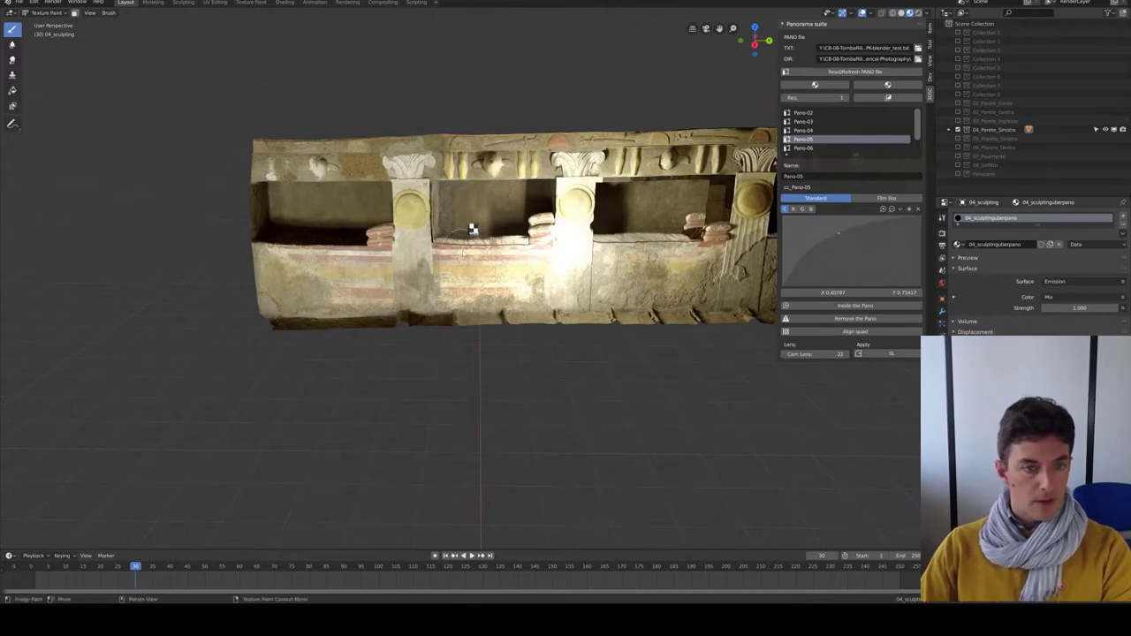
pyautogui.moveTo(530, 265); pyautogui.dragTo(565, 256, button='middle')
pyautogui.scroll(-2, 433, 321)
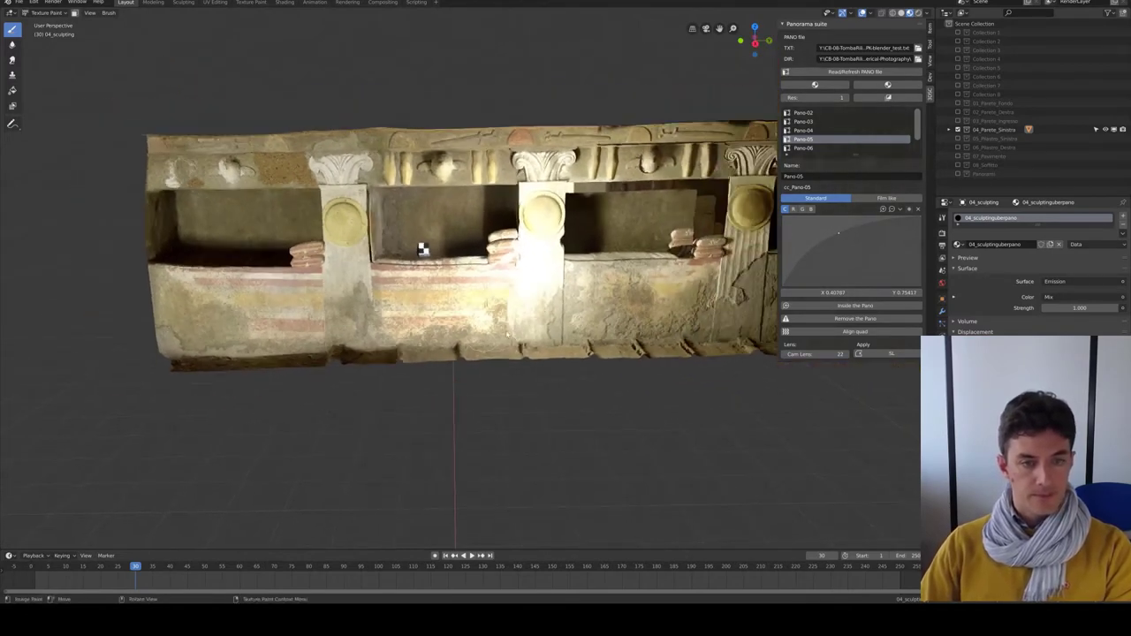
pyautogui.moveTo(495, 291); pyautogui.dragTo(432, 321, button='middle')
pyautogui.scroll(2, 433, 321)
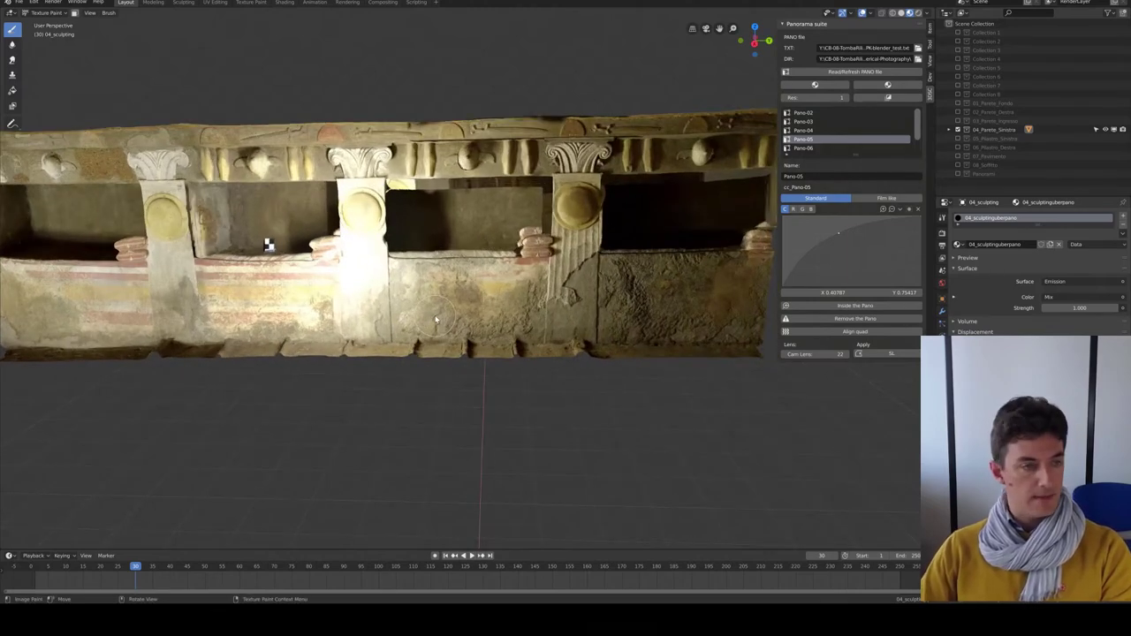
pyautogui.moveTo(751, 310); pyautogui.dragTo(542, 302, button='middle')
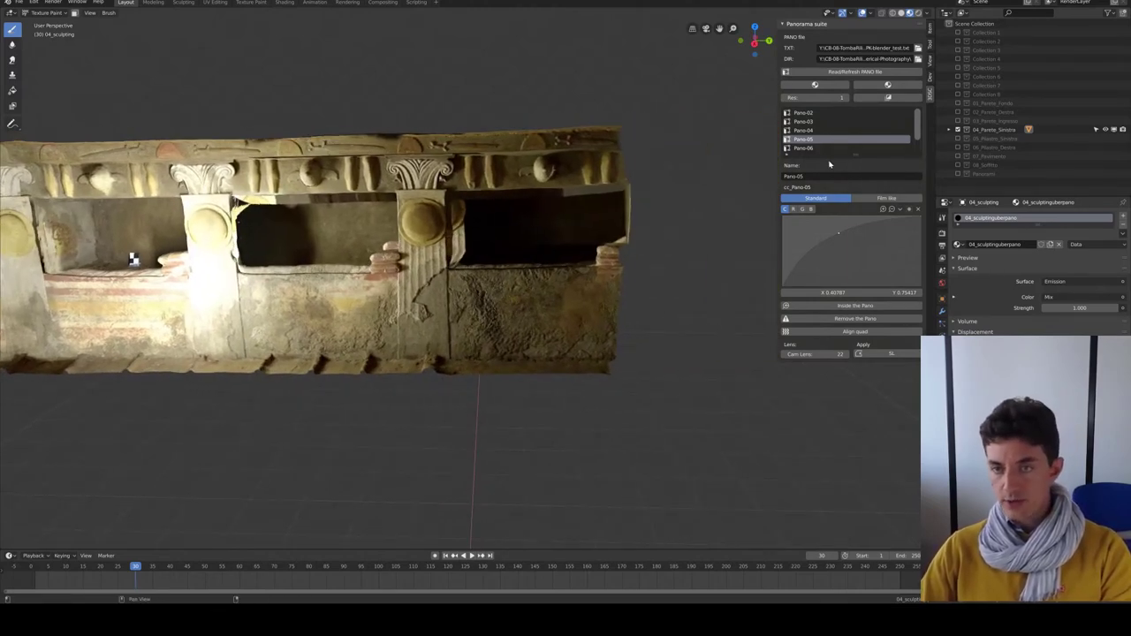
pyautogui.click(802, 147)
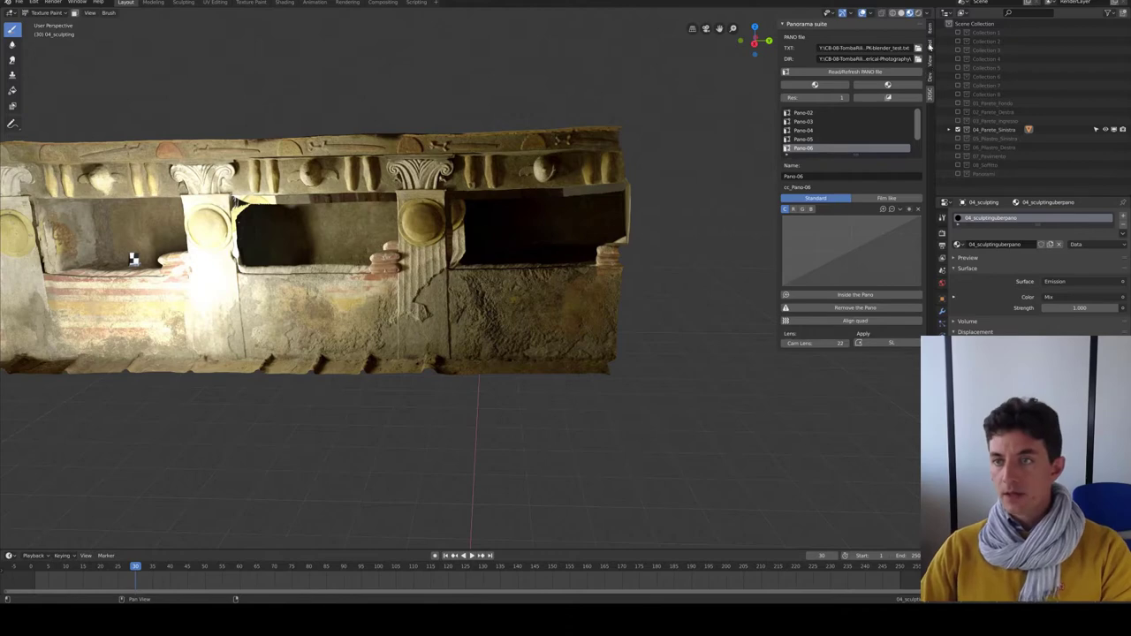
# Set mp_04_sculpting_Pano-06.png as the painting texture slot and open the panorama settings
pyautogui.click(929, 46)
pyautogui.click(859, 121)
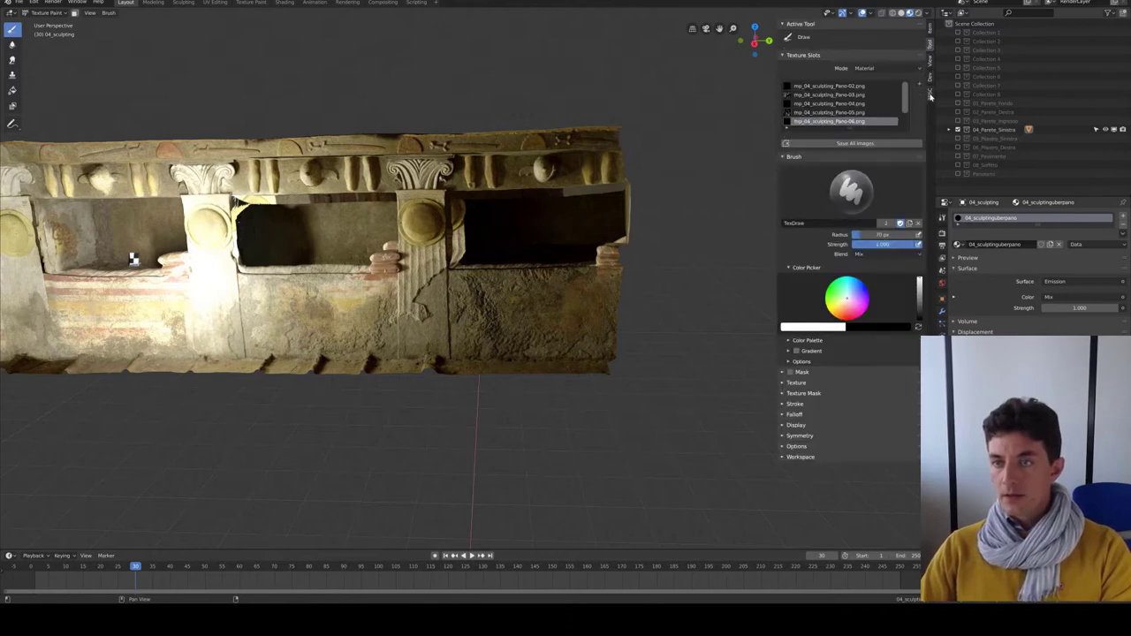
pyautogui.click(929, 97)
pyautogui.moveTo(537, 235); pyautogui.dragTo(500, 309, button='middle')
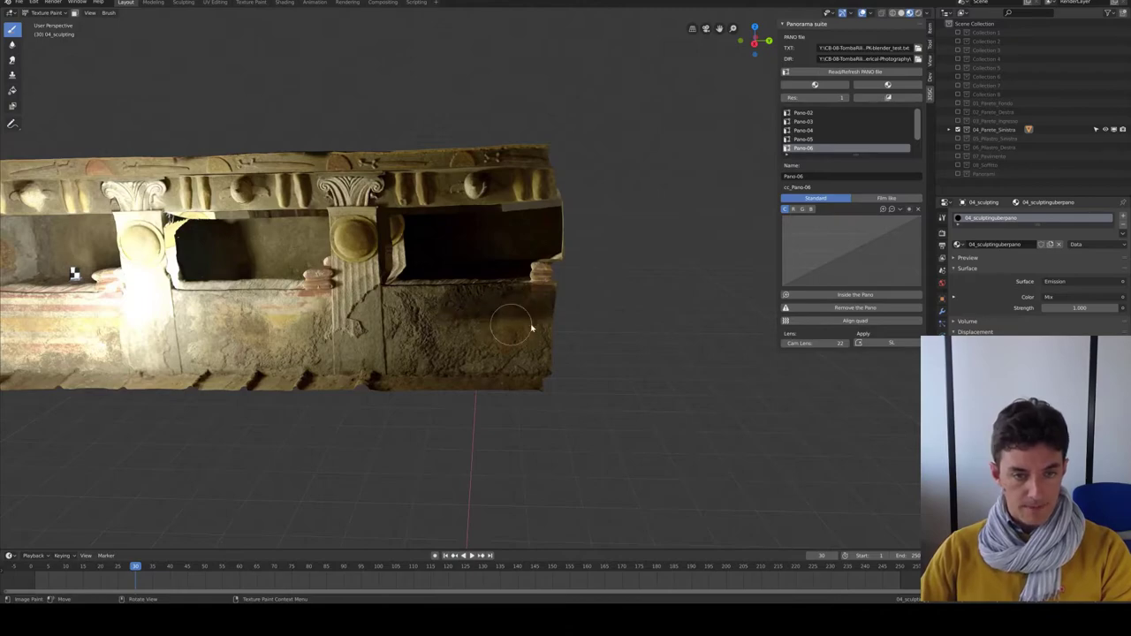
pyautogui.moveTo(399, 227)
pyautogui.mouseDown(button='middle')
pyautogui.moveTo(566, 230)
pyautogui.moveTo(462, 260)
pyautogui.moveTo(477, 217)
pyautogui.moveTo(334, 215)
pyautogui.moveTo(486, 245)
pyautogui.moveTo(480, 210)
pyautogui.moveTo(453, 267)
pyautogui.mouseUp(button='middle')
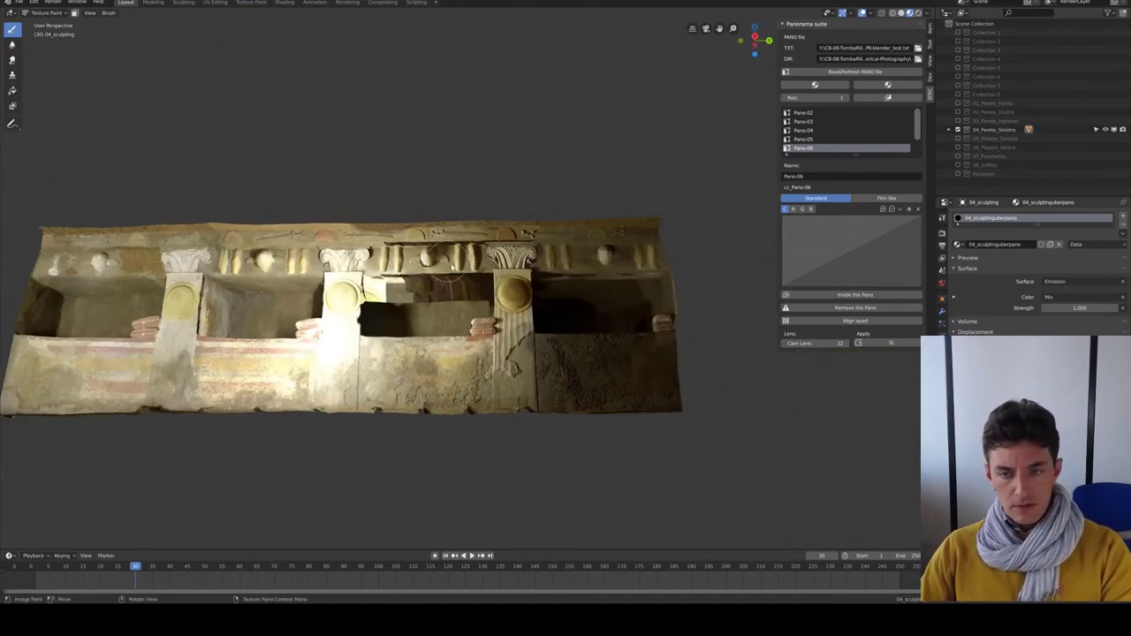
# Add and raise a point on Pano-06's colour curve, then return to the Tool settings
pyautogui.click(848, 241)
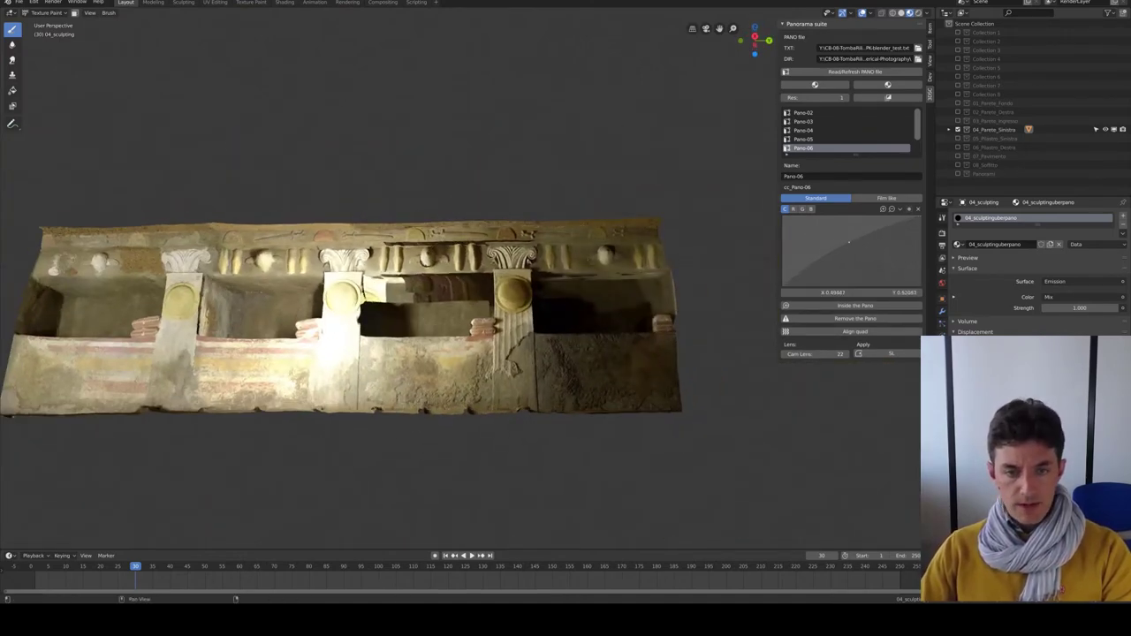
pyautogui.moveTo(840, 231); pyautogui.dragTo(842, 234)
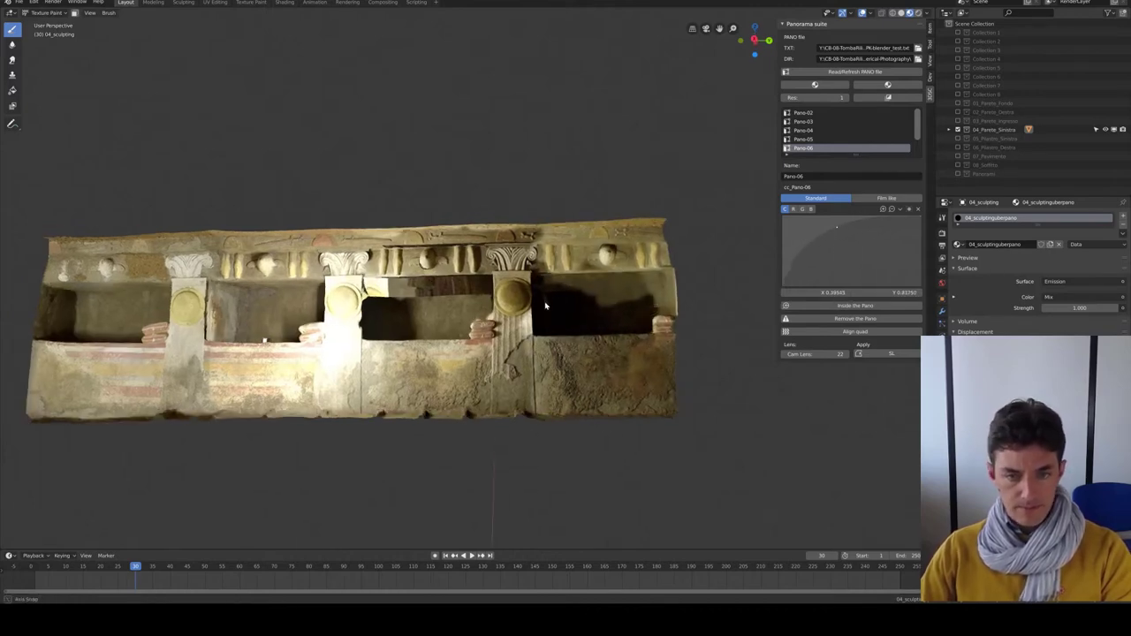
pyautogui.moveTo(543, 303); pyautogui.dragTo(580, 321, button='middle')
pyautogui.scroll(2, 173, 367)
pyautogui.click(929, 42)
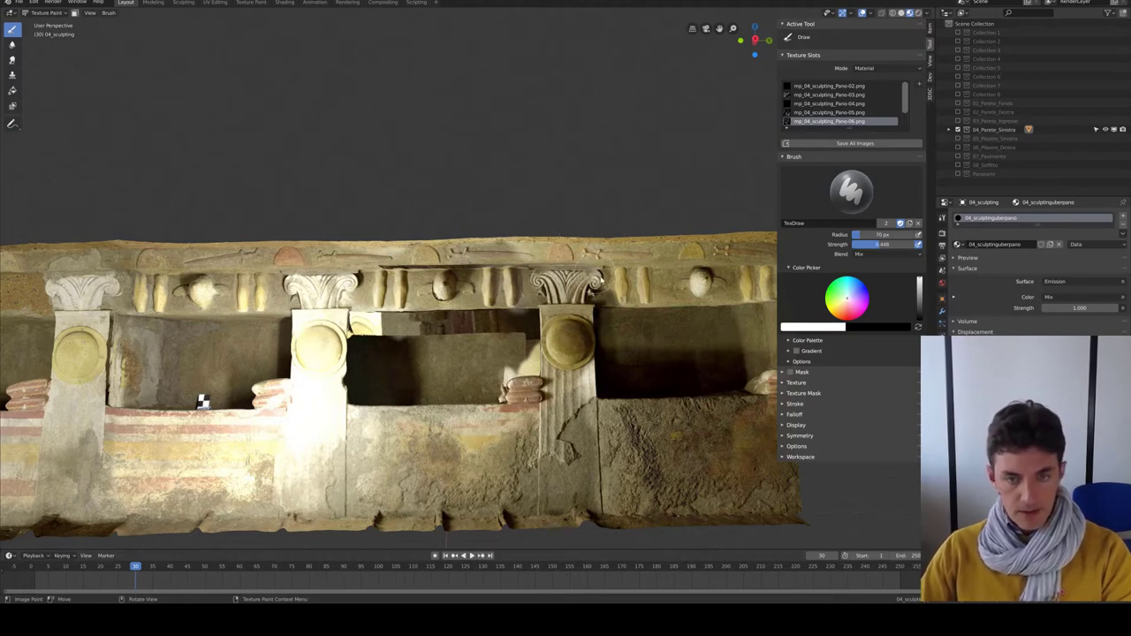
# Paint Pano-06 over the pilaster's round shield, swap the paint colour to black, and review the wall
pyautogui.moveTo(598, 313); pyautogui.dragTo(586, 327)
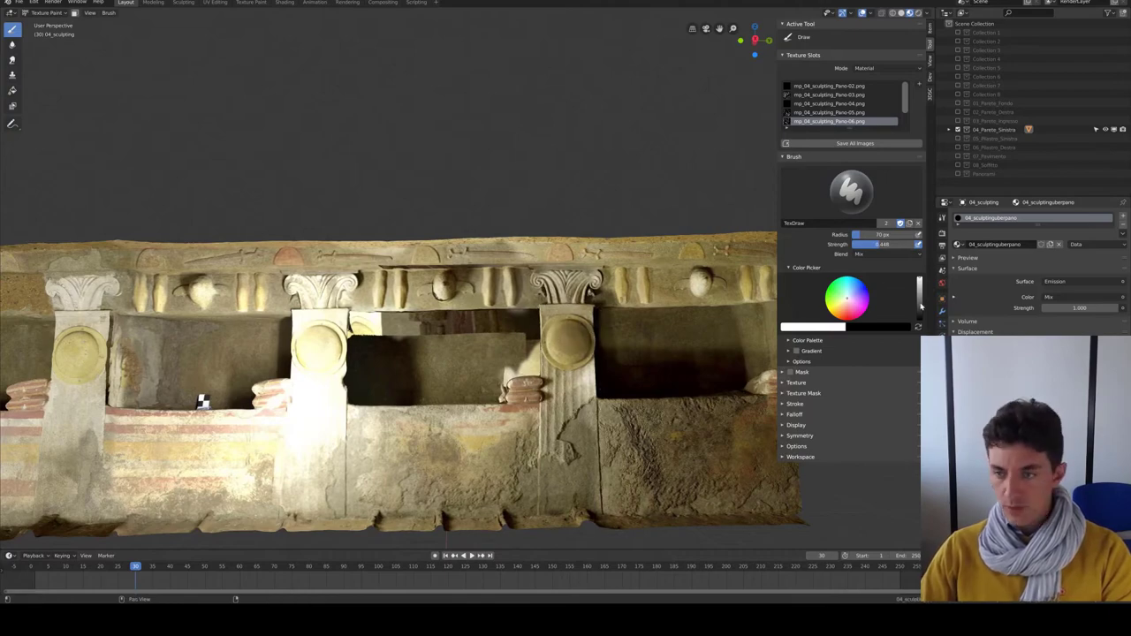
pyautogui.press('x')
pyautogui.scroll(-3, 587, 442)
pyautogui.moveTo(587, 442); pyautogui.dragTo(637, 382, button='middle')
pyautogui.scroll(5, 637, 382)
pyautogui.scroll(-5, 637, 382)
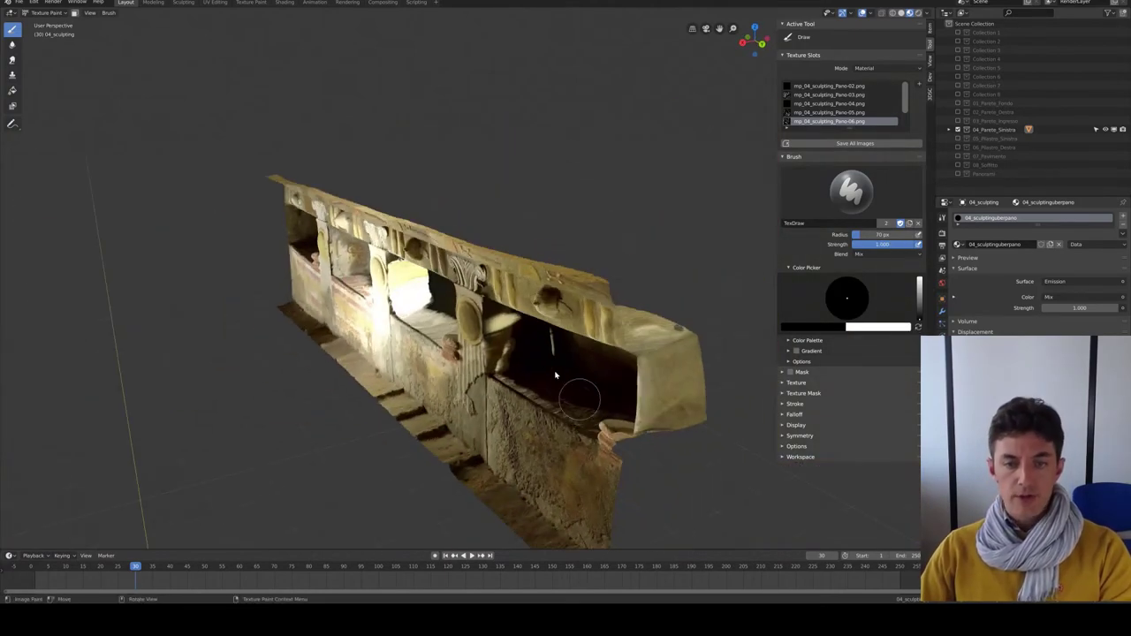
pyautogui.moveTo(508, 371)
pyautogui.mouseDown(button='middle')
pyautogui.moveTo(580, 374)
pyautogui.moveTo(605, 328)
pyautogui.mouseUp(button='middle')
pyautogui.scroll(4, 580, 373)
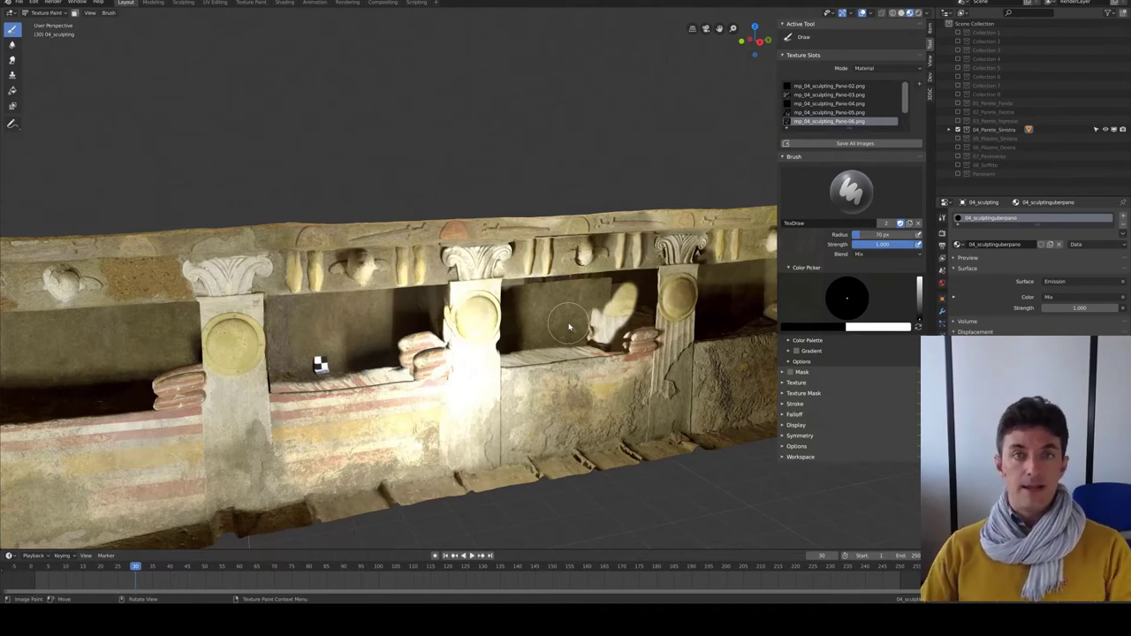
pyautogui.moveTo(569, 327)
pyautogui.mouseDown(button='middle')
pyautogui.moveTo(391, 328)
pyautogui.moveTo(460, 335)
pyautogui.moveTo(441, 350)
pyautogui.moveTo(495, 359)
pyautogui.moveTo(459, 378)
pyautogui.mouseUp(button='middle')
pyautogui.scroll(-5, 558, 331)
pyautogui.scroll(5, 559, 332)
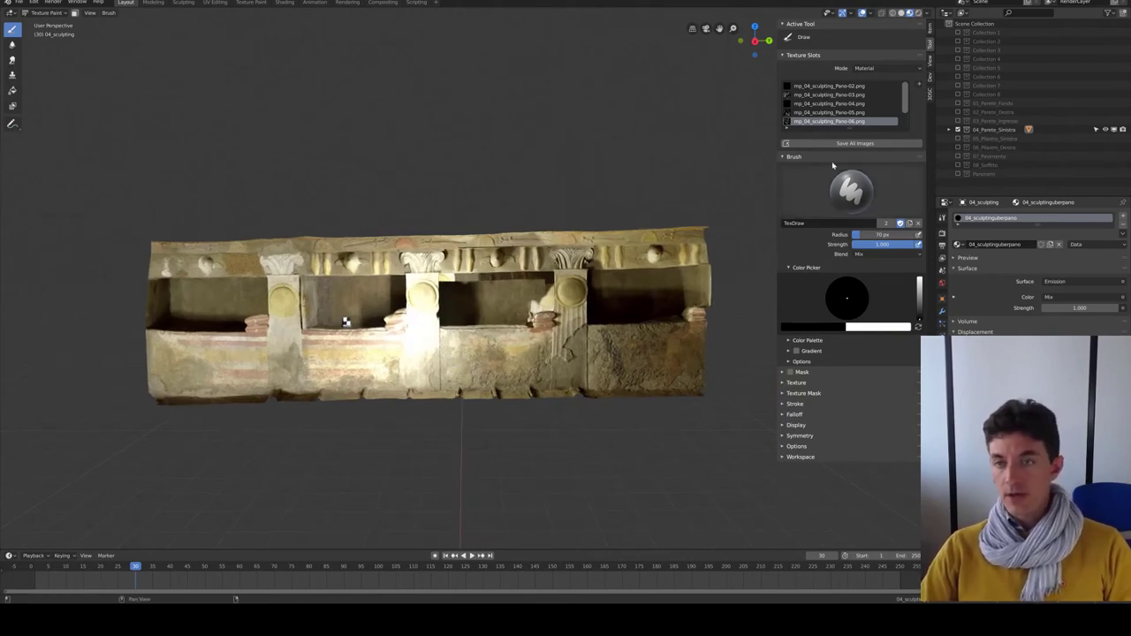
# Make the Pano-02 image the painting texture slot and open the Panorama suite
pyautogui.click(852, 94)
pyautogui.click(848, 86)
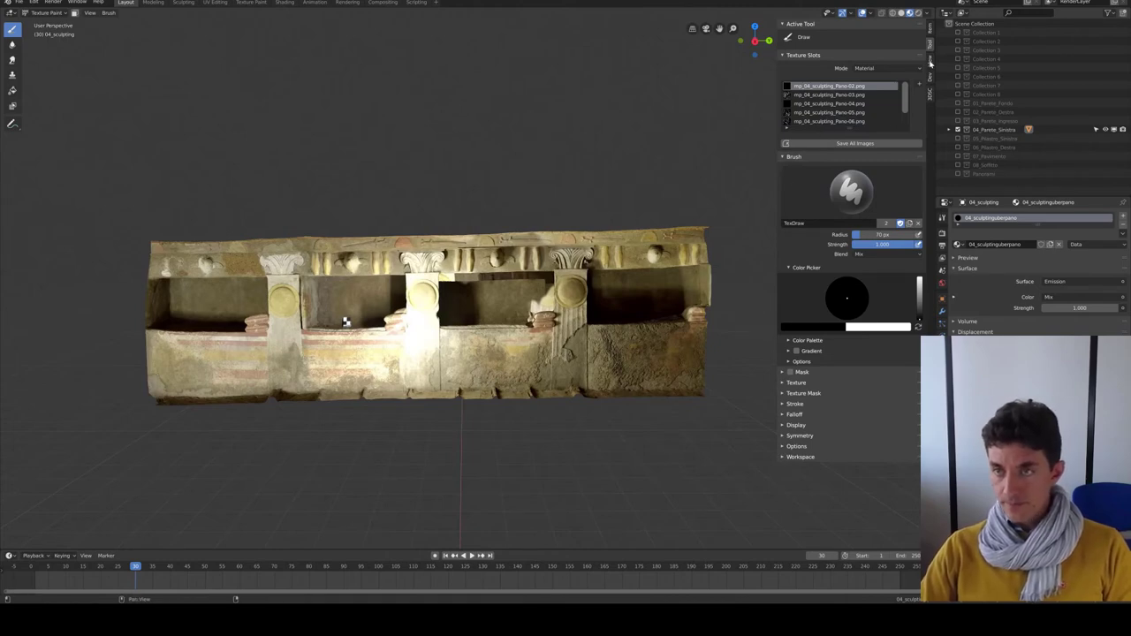
pyautogui.click(930, 76)
pyautogui.click(929, 92)
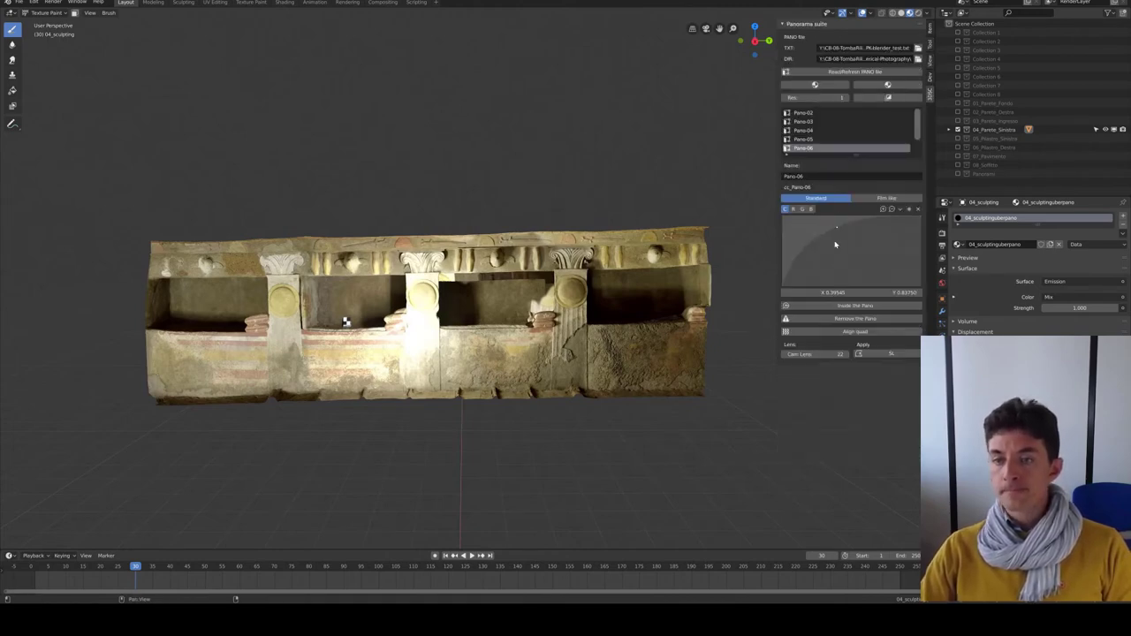
# Add and lower a point on Pano-02's colour curve to darken it, then reselect Pano-06
pyautogui.click(822, 113)
pyautogui.click(854, 250)
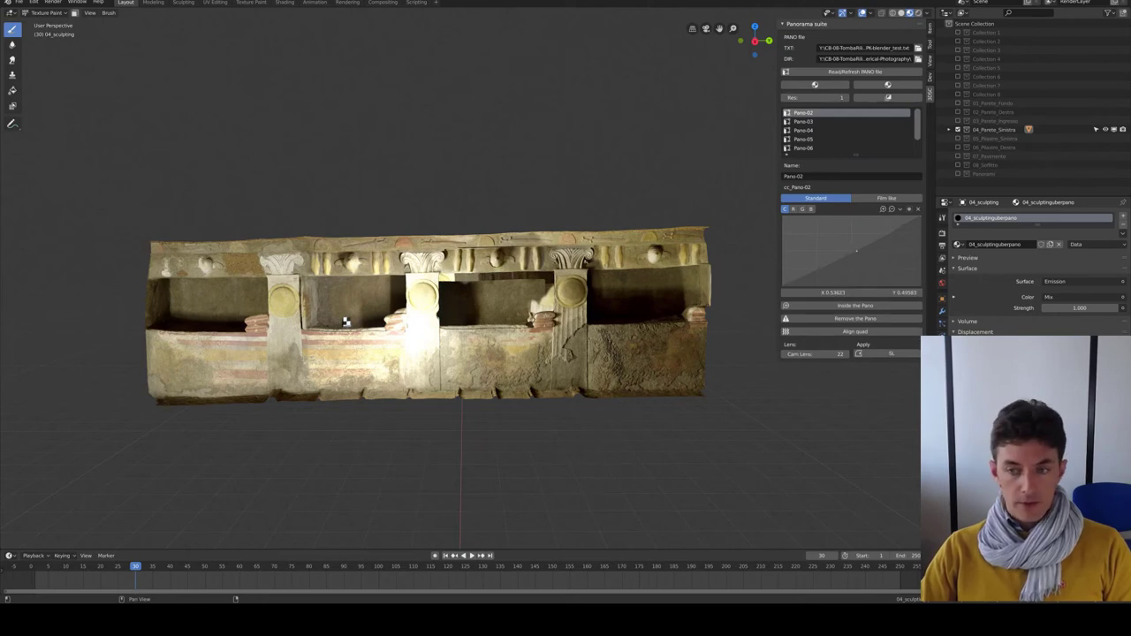
pyautogui.moveTo(861, 259)
pyautogui.mouseDown()
pyautogui.moveTo(872, 272)
pyautogui.moveTo(854, 243)
pyautogui.mouseUp()
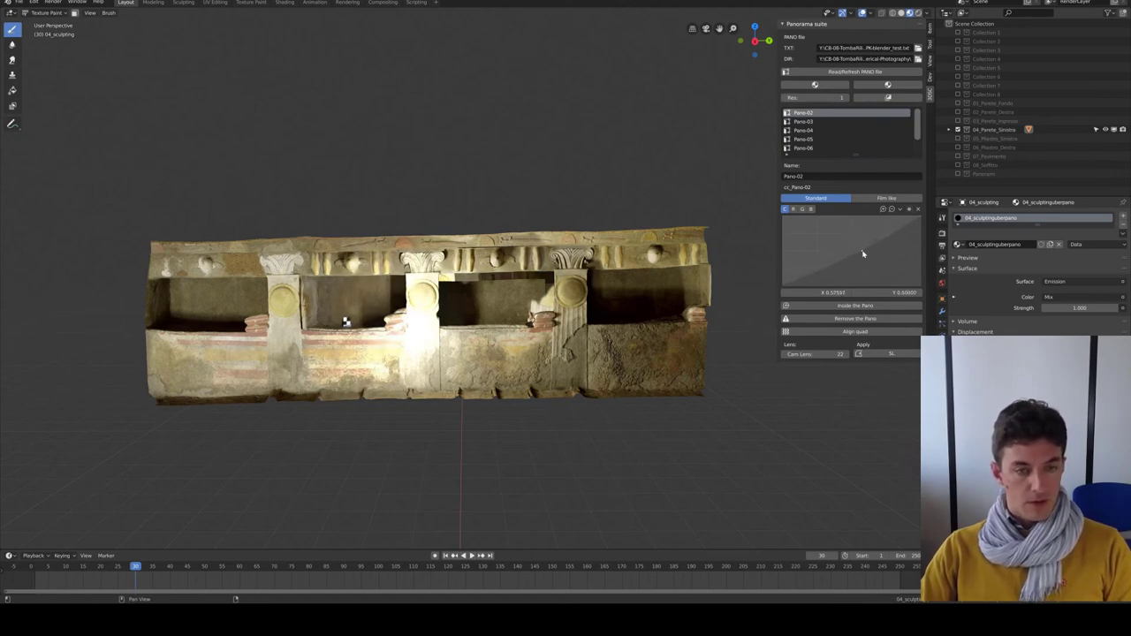
pyautogui.moveTo(495, 336)
pyautogui.mouseDown(button='middle')
pyautogui.moveTo(402, 333)
pyautogui.moveTo(416, 341)
pyautogui.moveTo(452, 305)
pyautogui.mouseUp(button='middle')
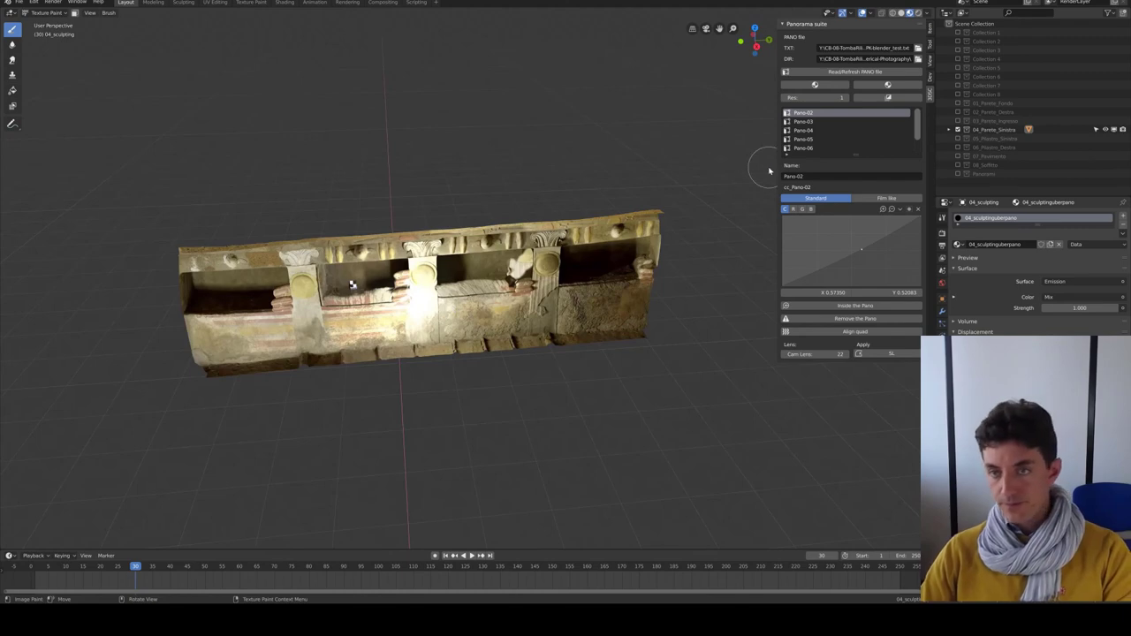
pyautogui.scroll(-2, 816, 133)
pyautogui.click(816, 139)
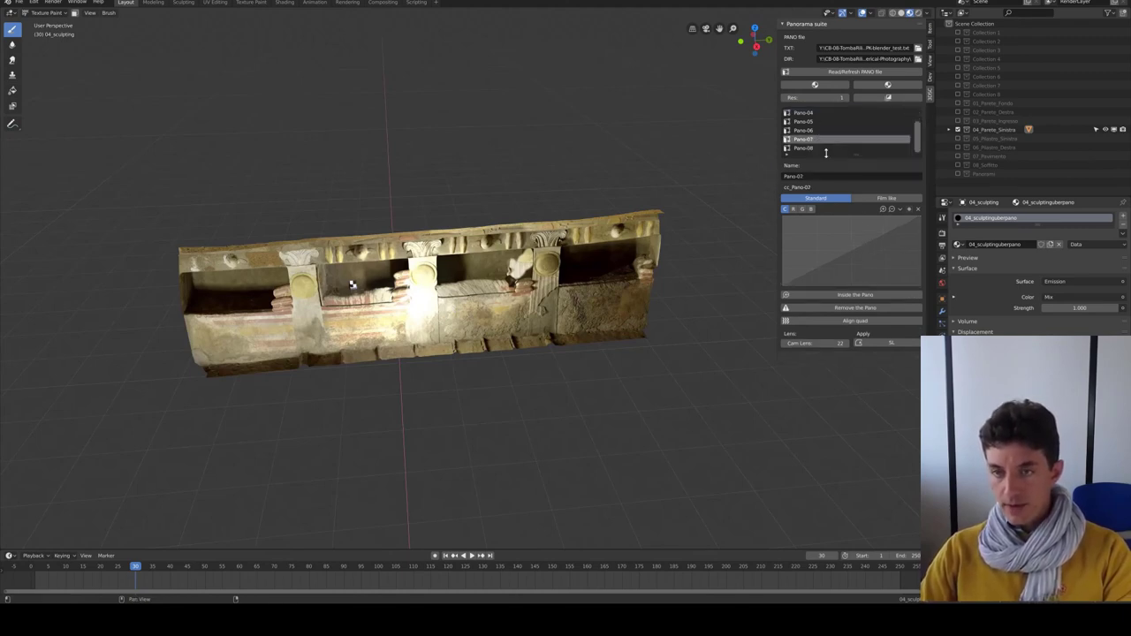
pyautogui.click(820, 132)
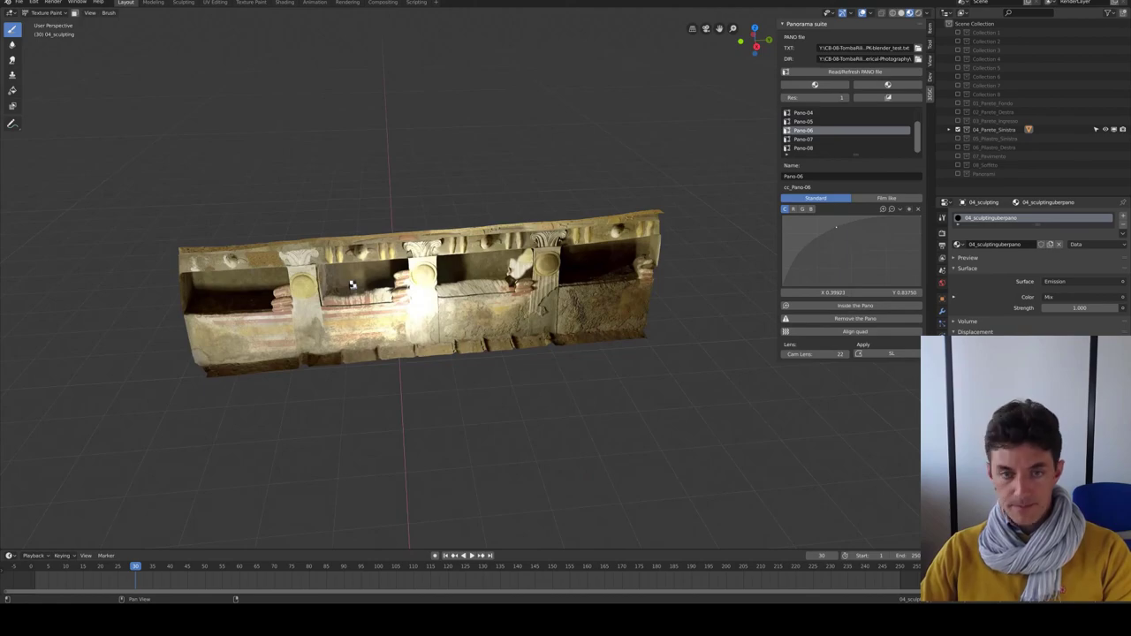